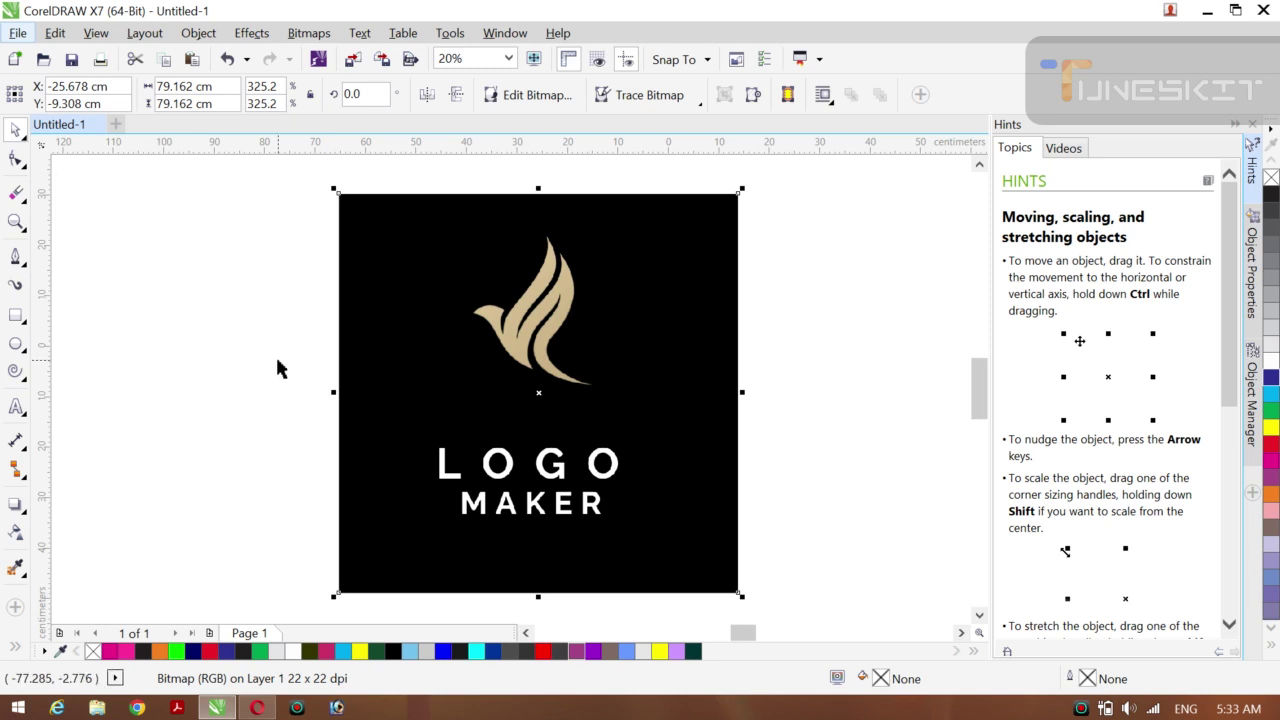
Step: Trace straight Pen segments from the bird's top wing tip through the neck notch, back of the head and beak to the belly's lower tip
key(z)
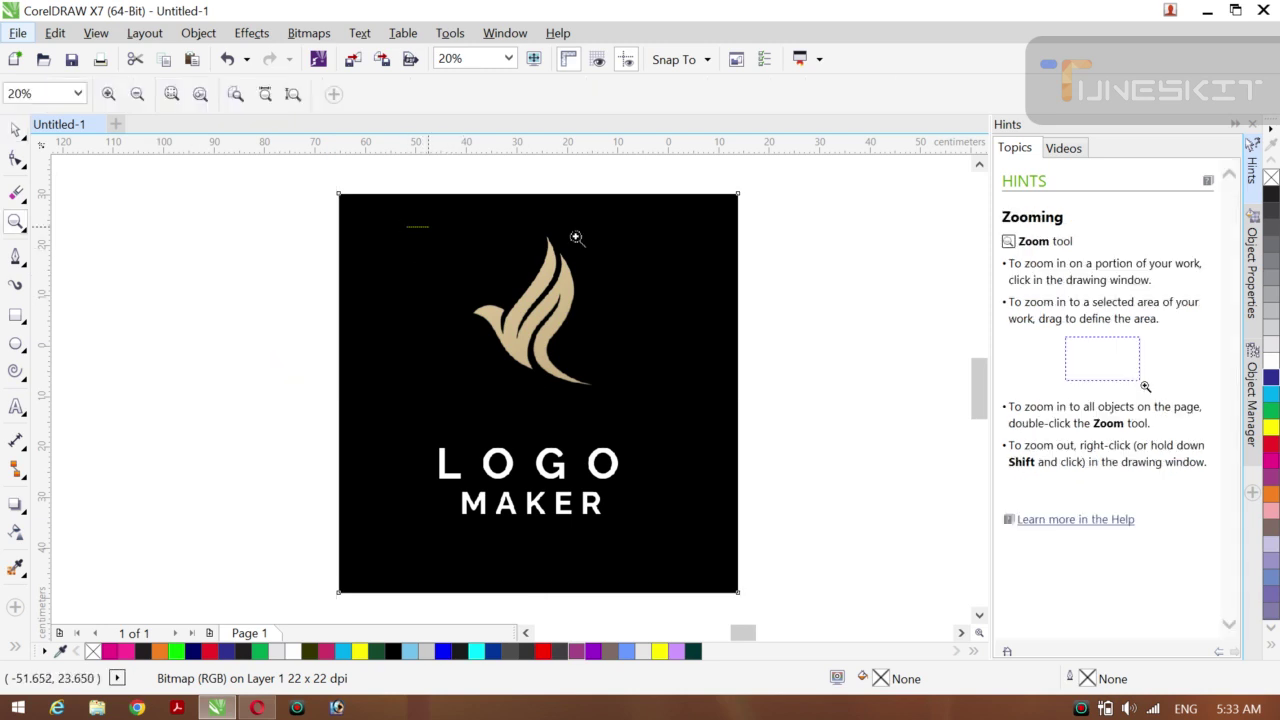
drag(576, 237, 654, 420)
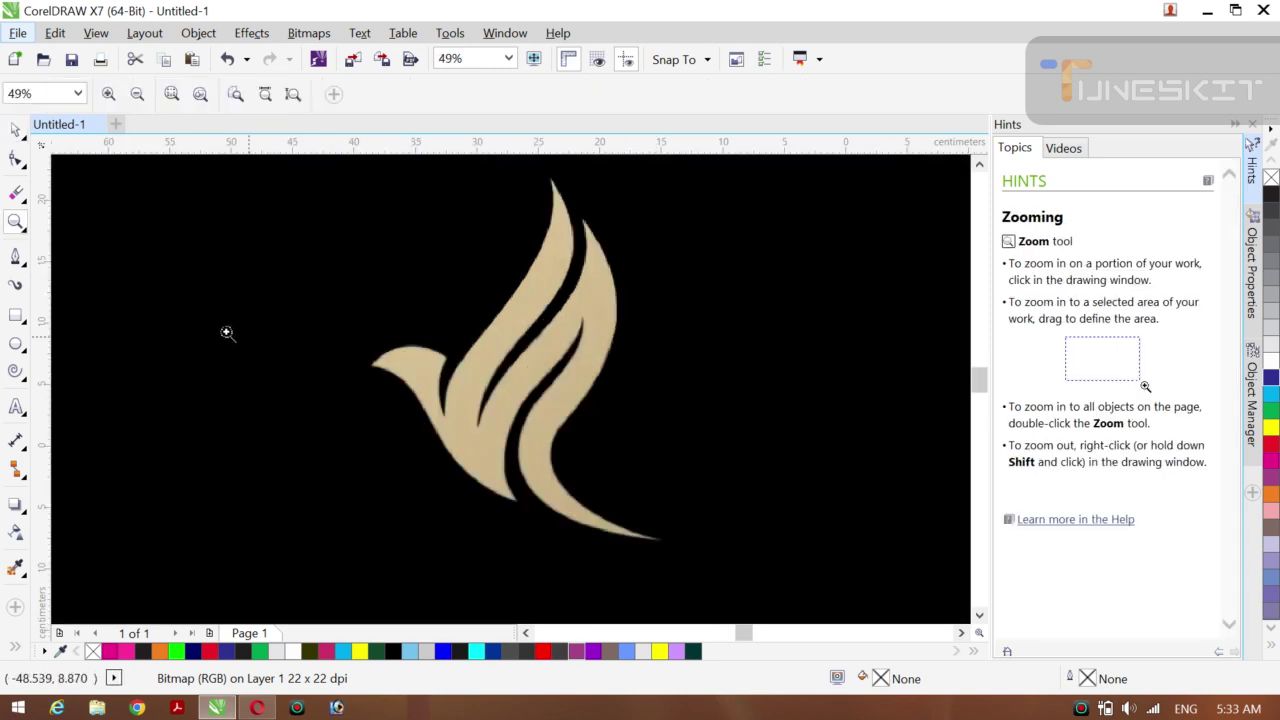
click(26, 145)
click(60, 129)
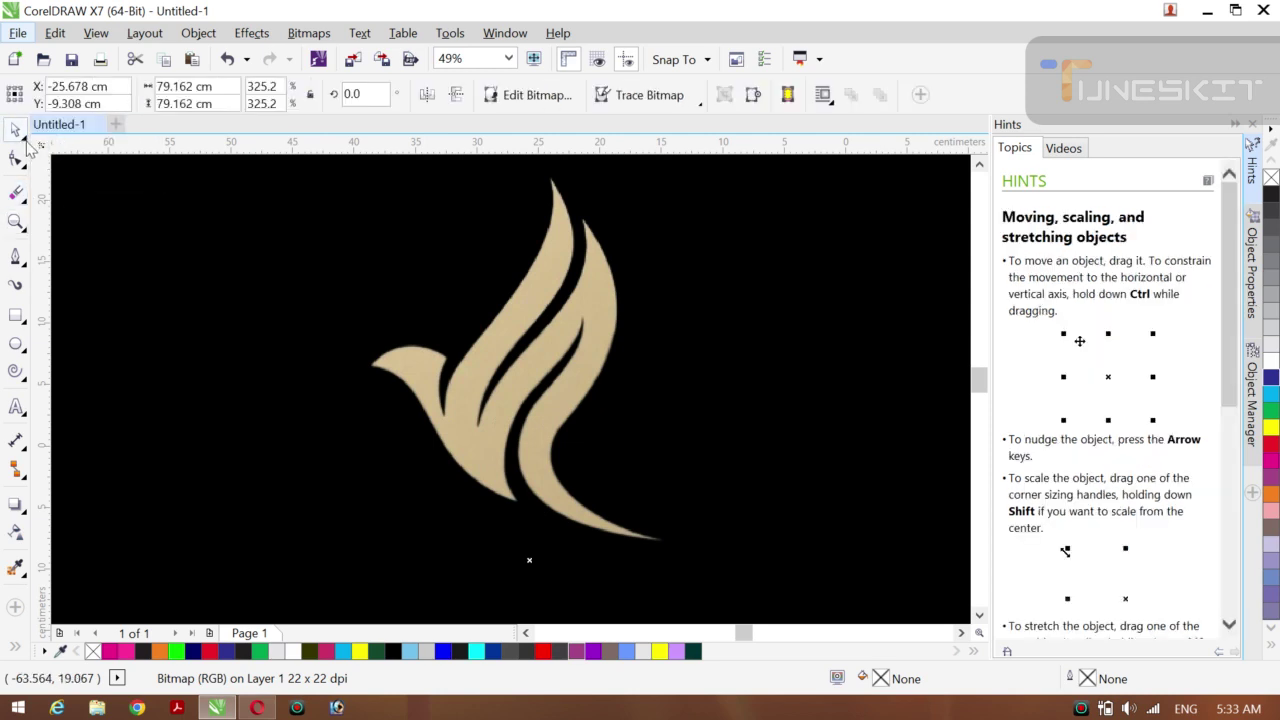
click(27, 147)
click(66, 130)
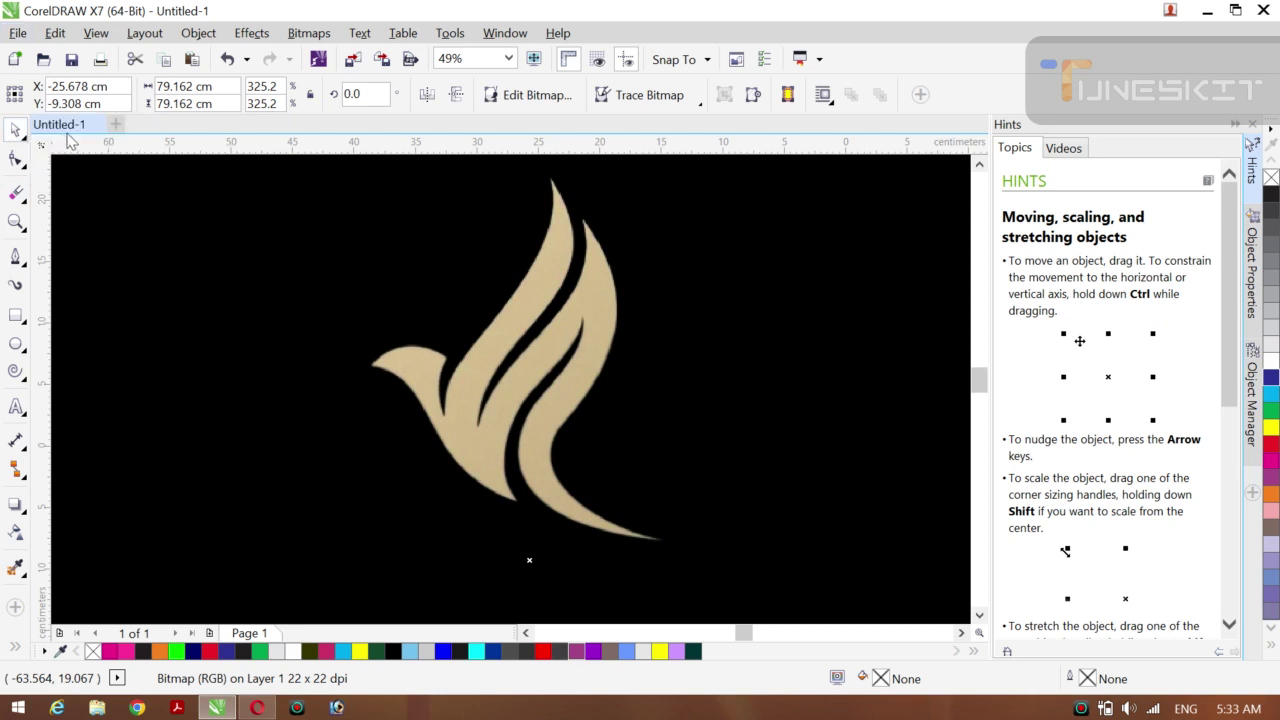
click(17, 257)
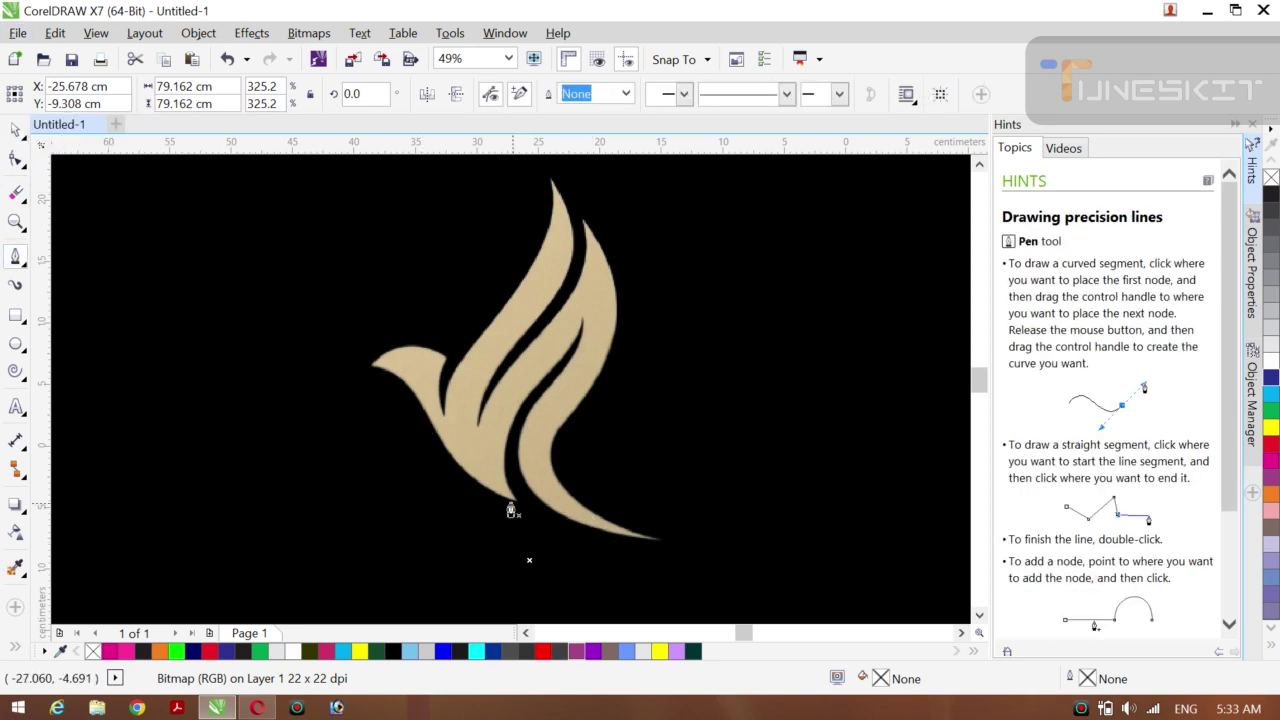
click(550, 184)
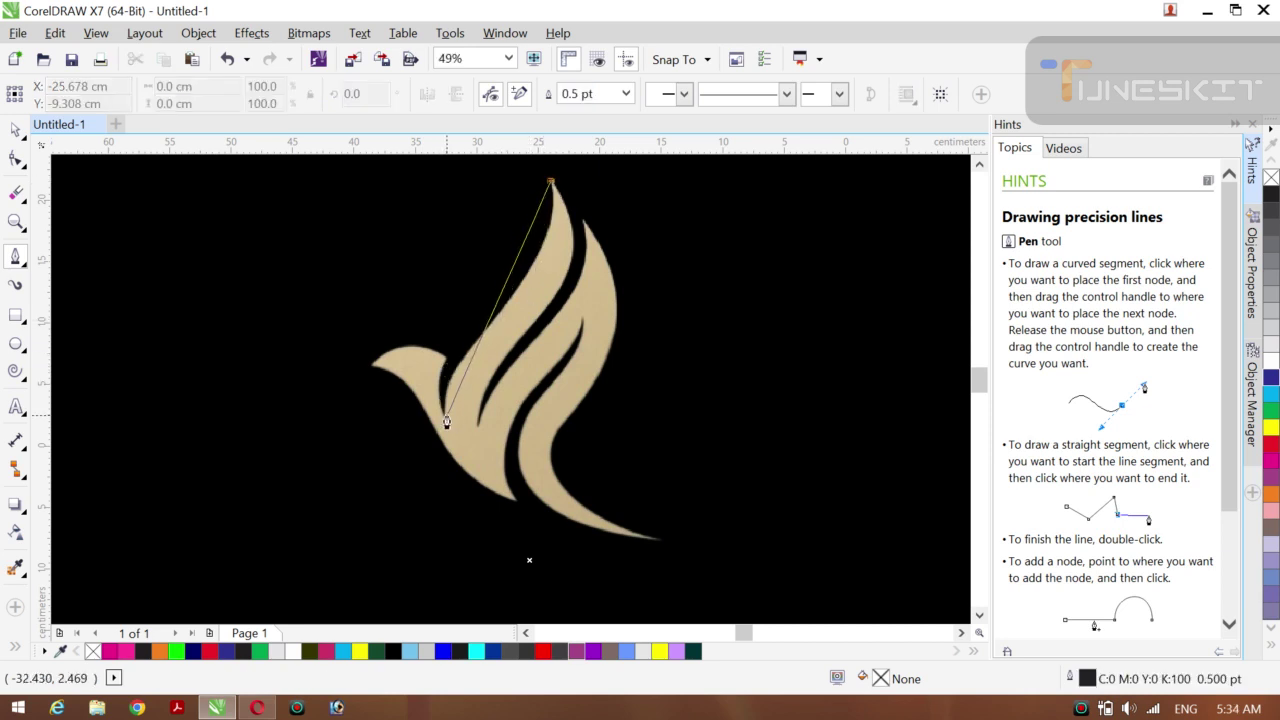
double_click(445, 421)
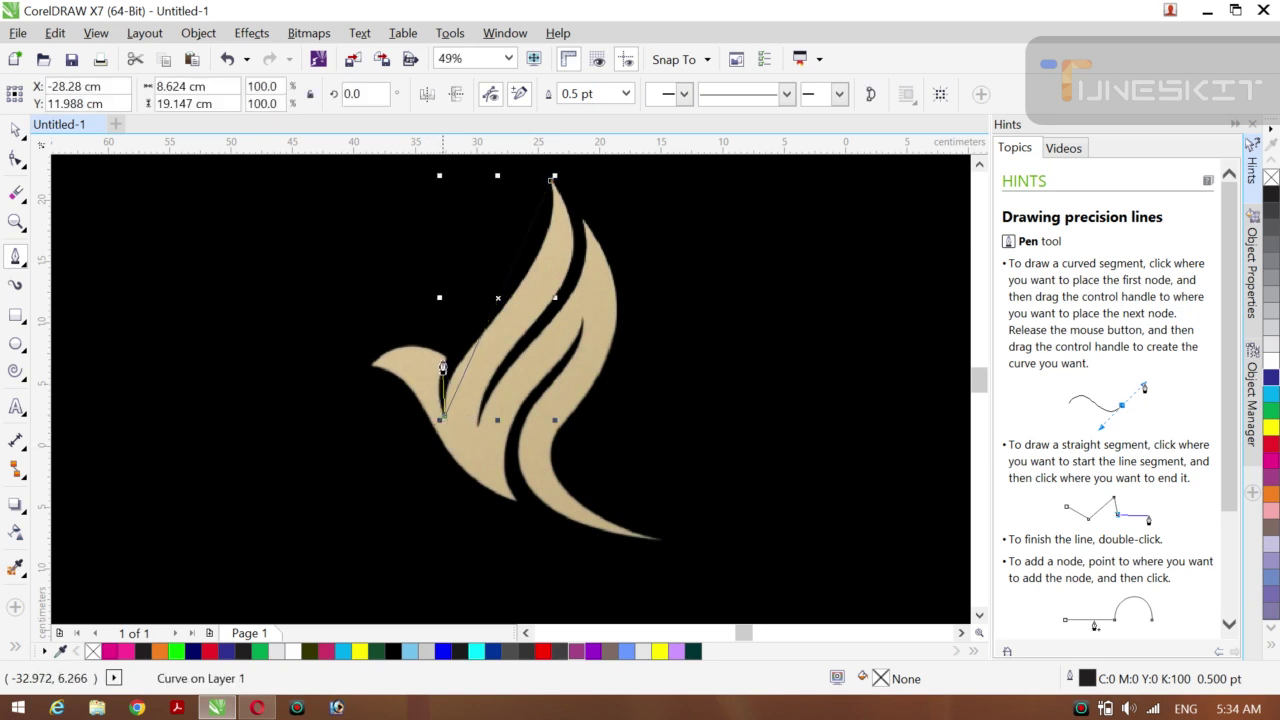
click(445, 363)
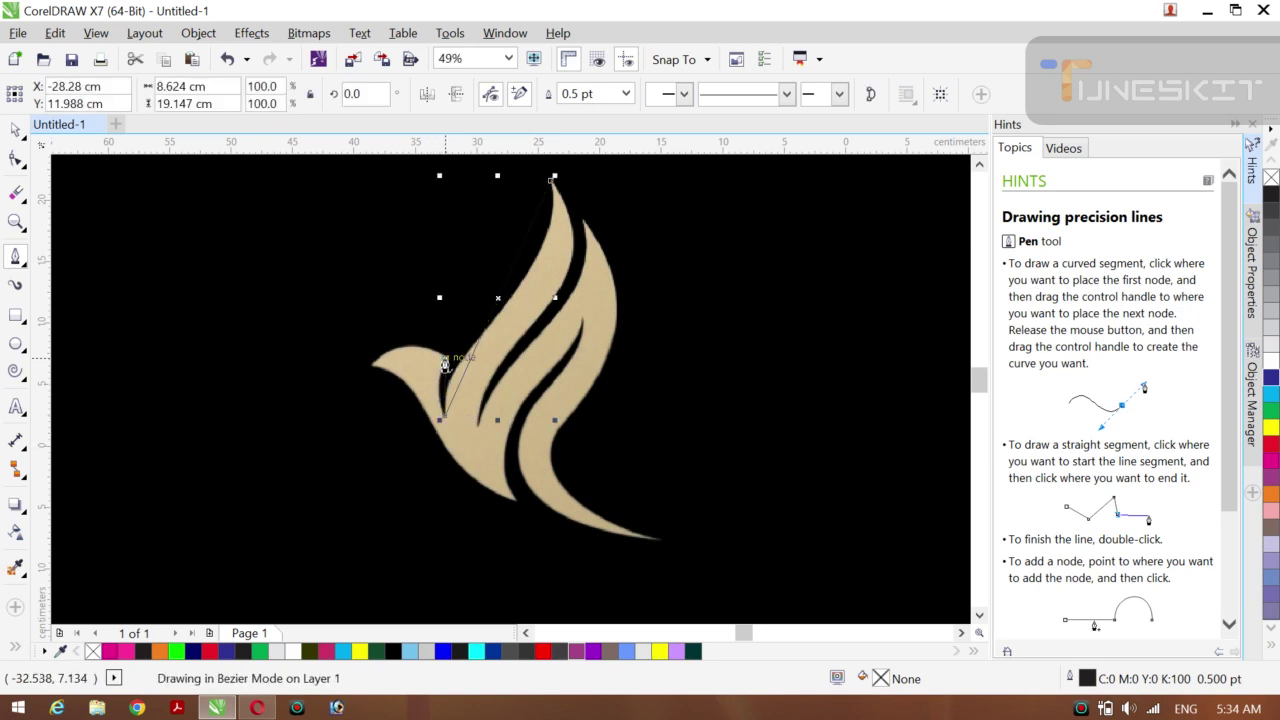
click(373, 366)
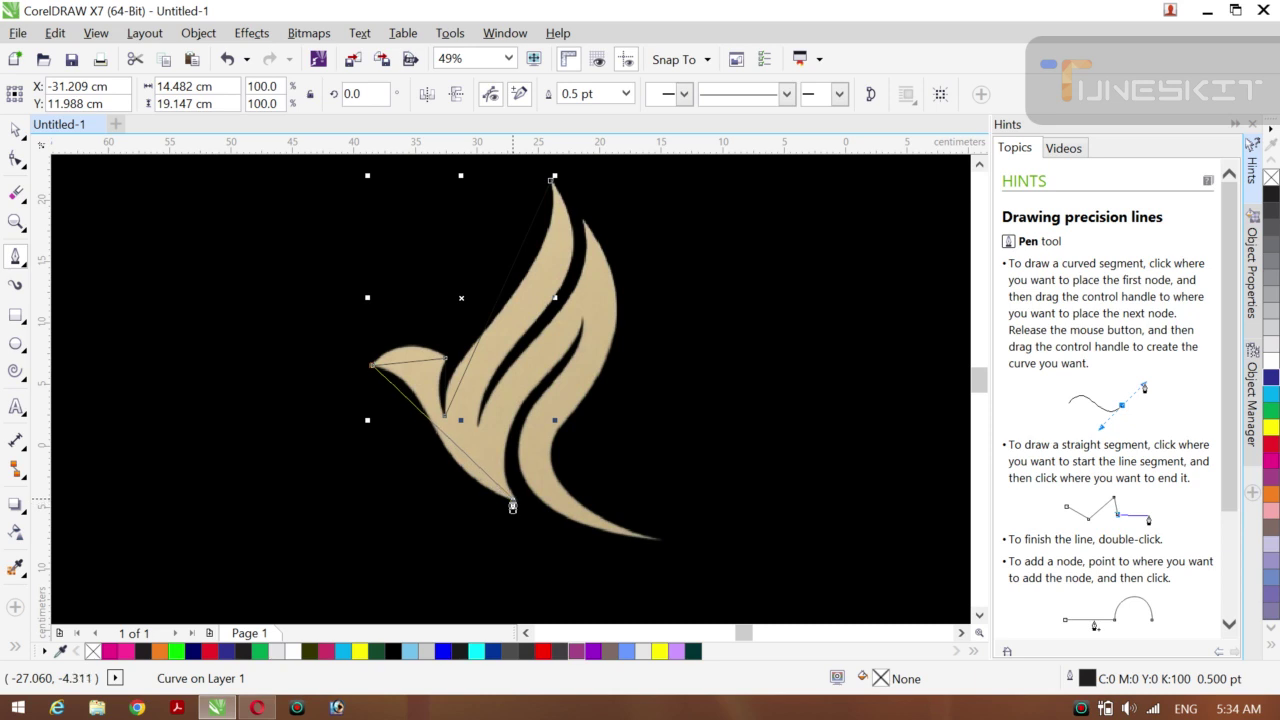
click(513, 504)
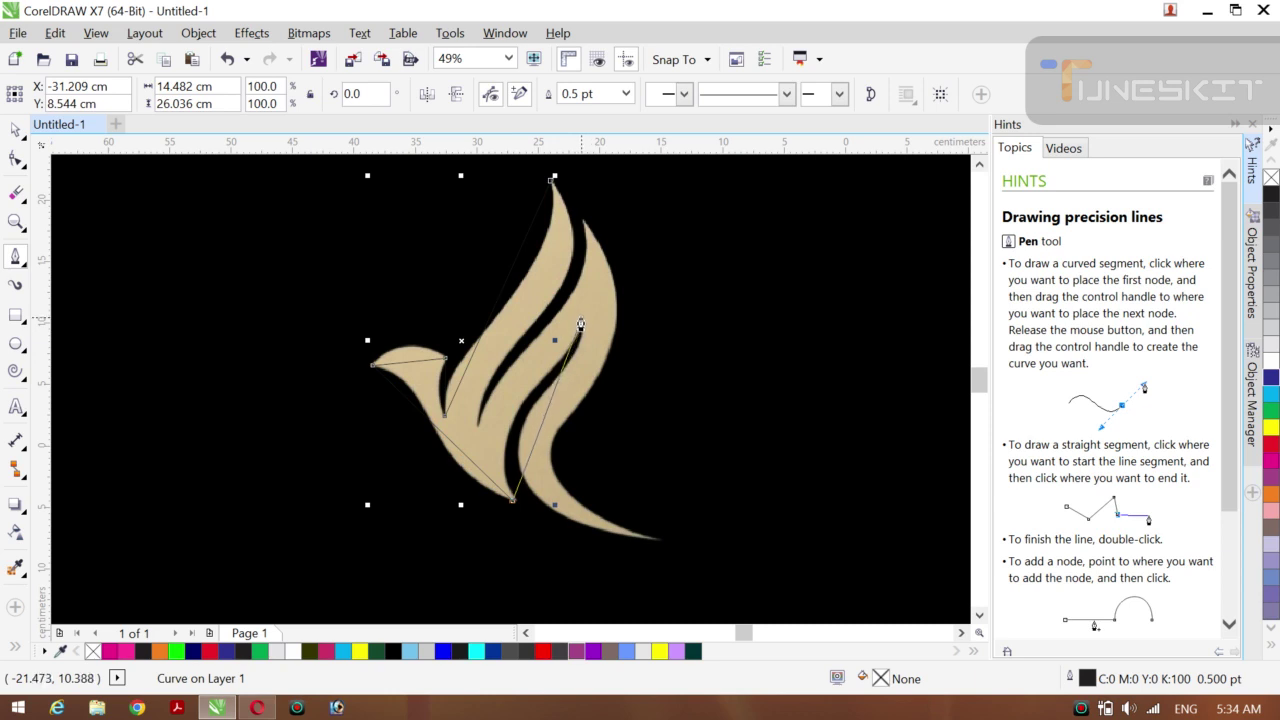
Step: Extend the outline through the inner wing point, tail tip, second feather tip and upper notch, close it at the start and color it white
drag(582, 323, 626, 564)
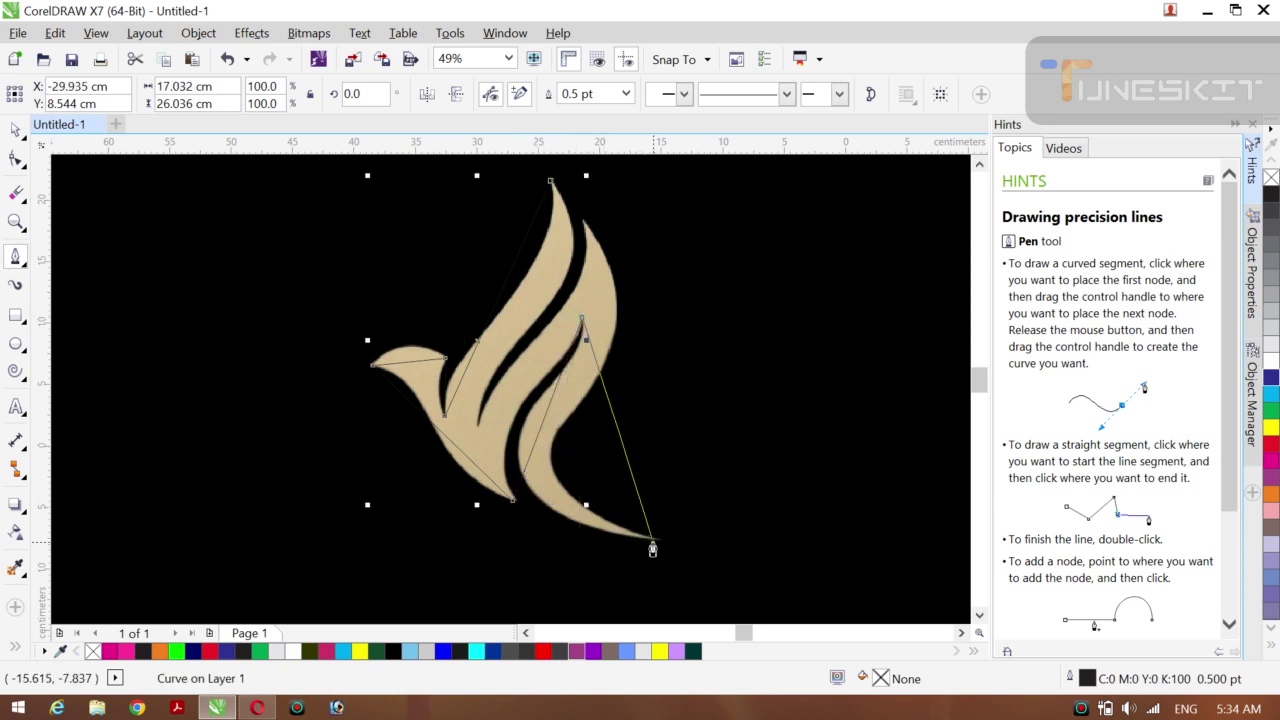
click(654, 546)
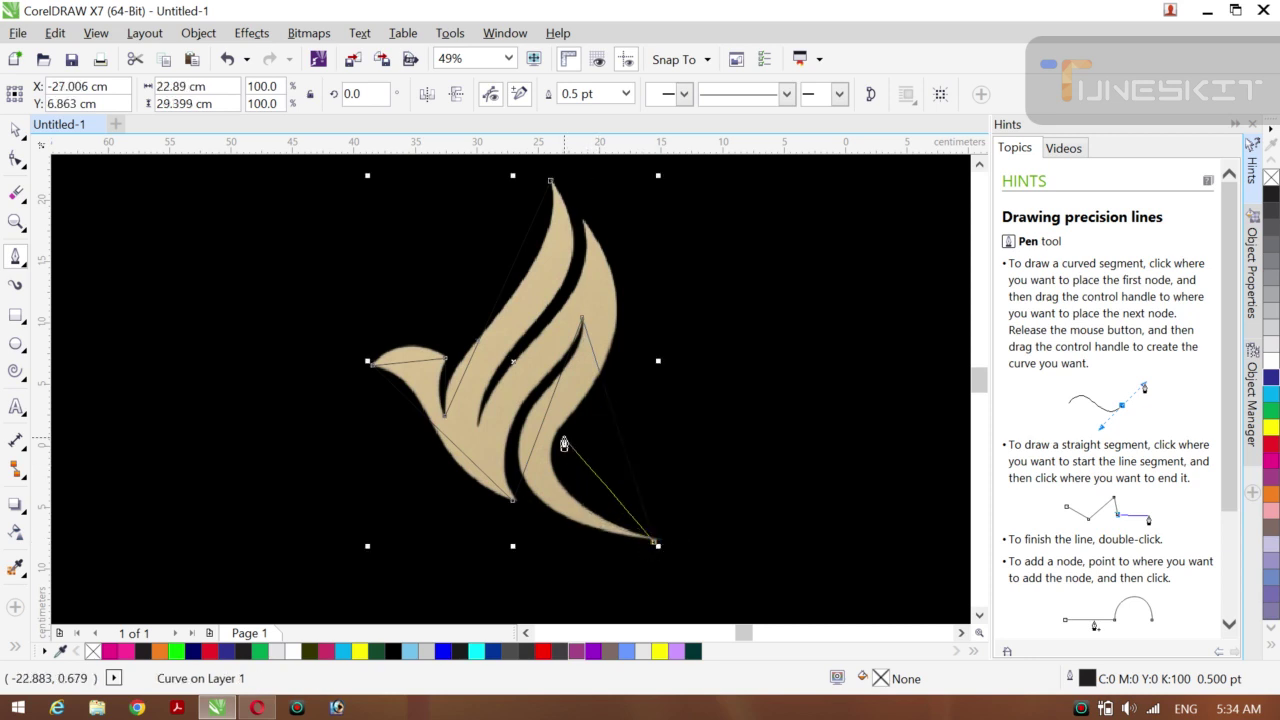
click(585, 228)
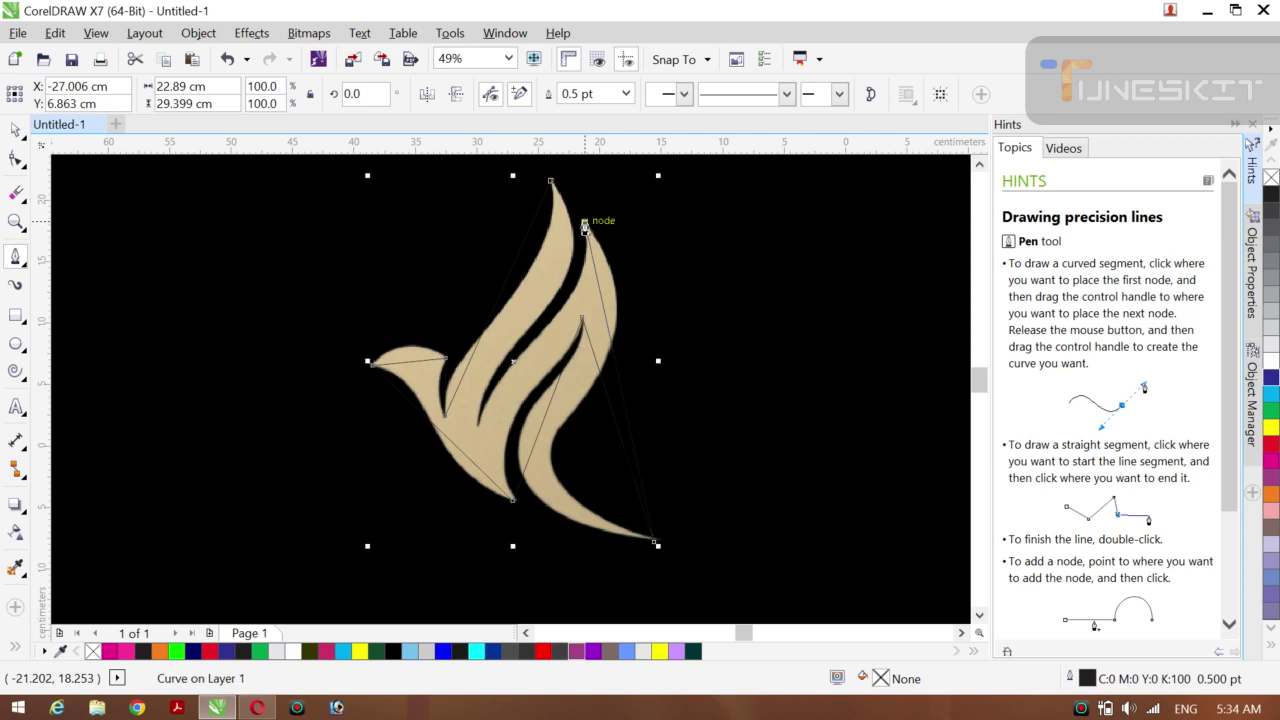
click(479, 427)
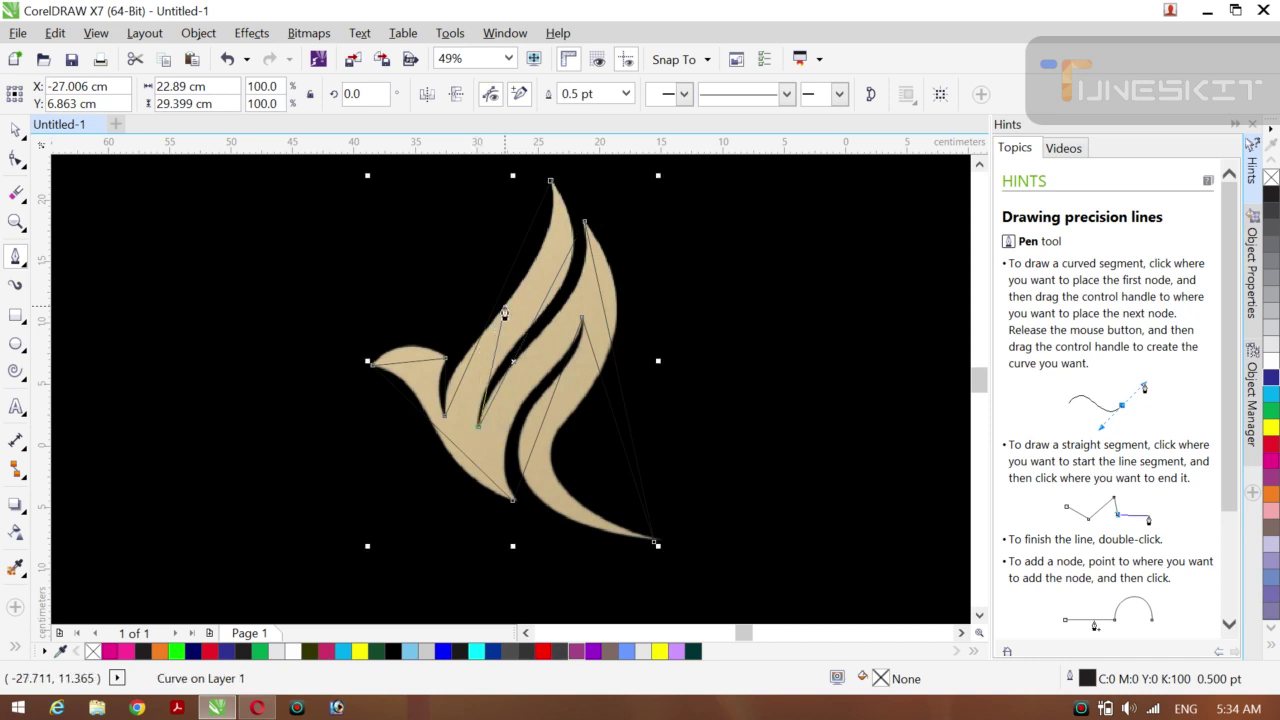
click(553, 188)
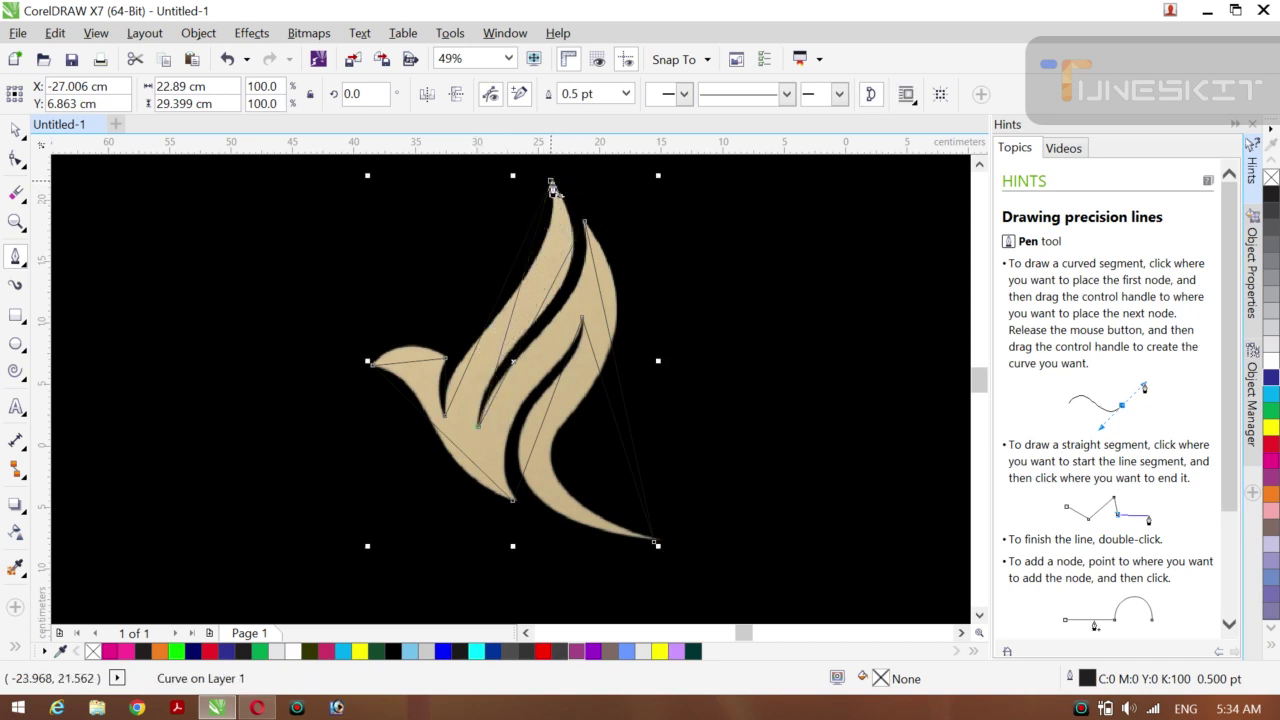
right_click(1271, 367)
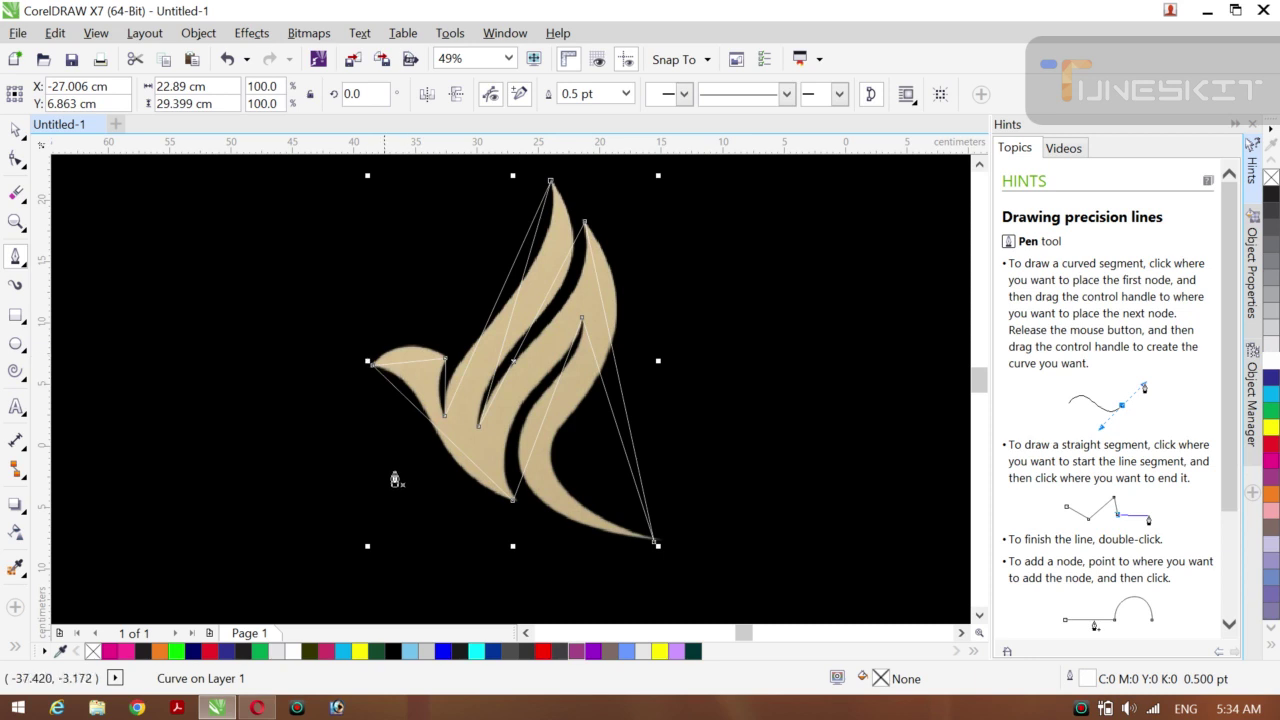
Step: Convert the segment between the beak and the belly's lower tip to a curve and shape it along the bird's underside
click(16, 158)
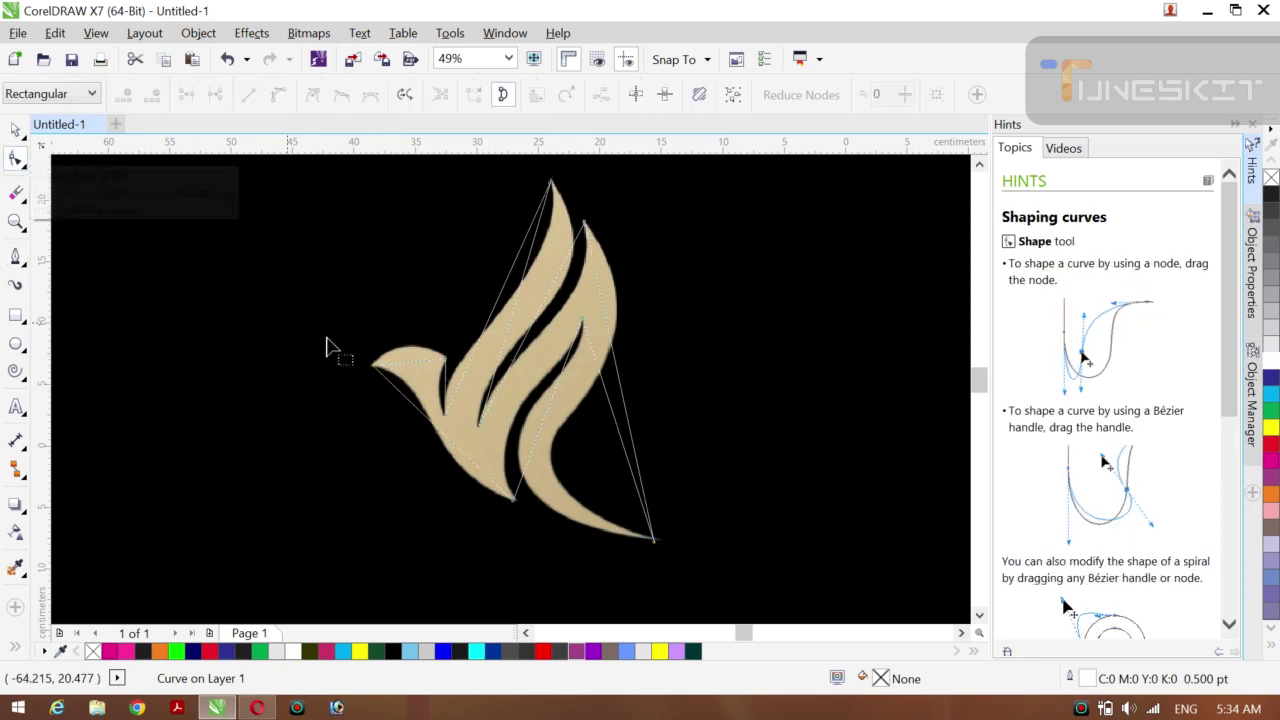
click(450, 442)
right_click(450, 445)
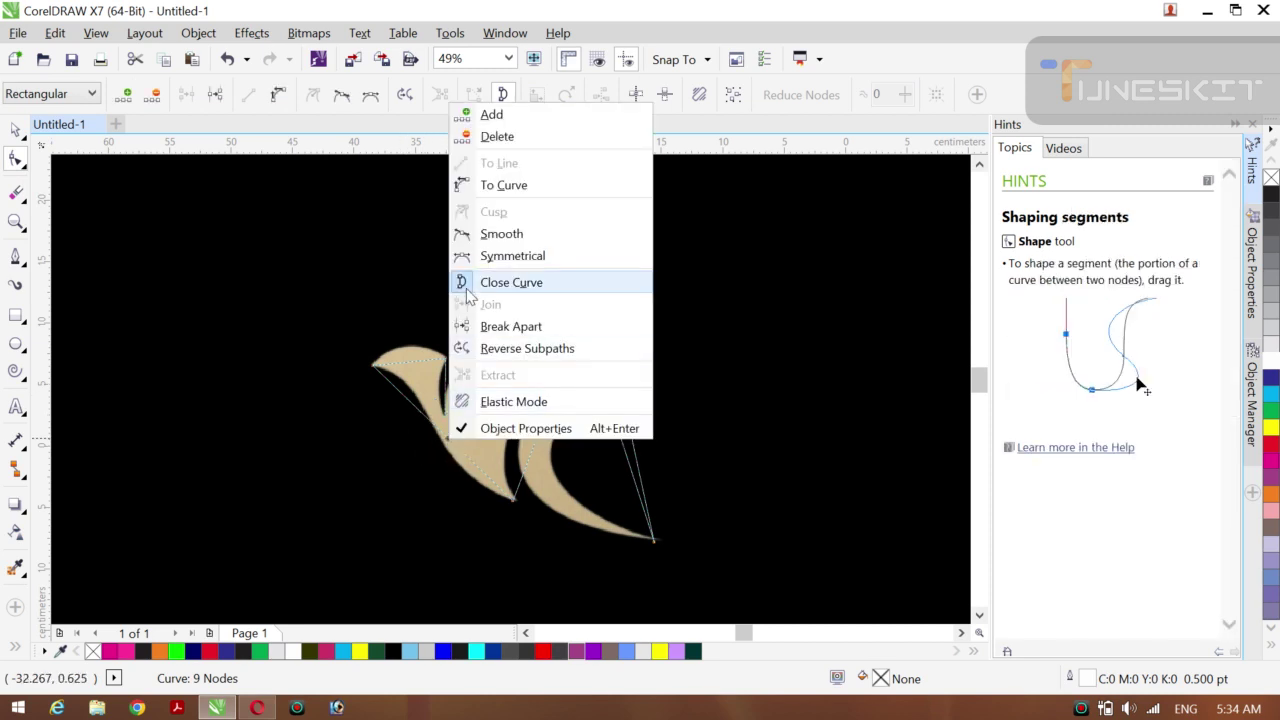
click(503, 185)
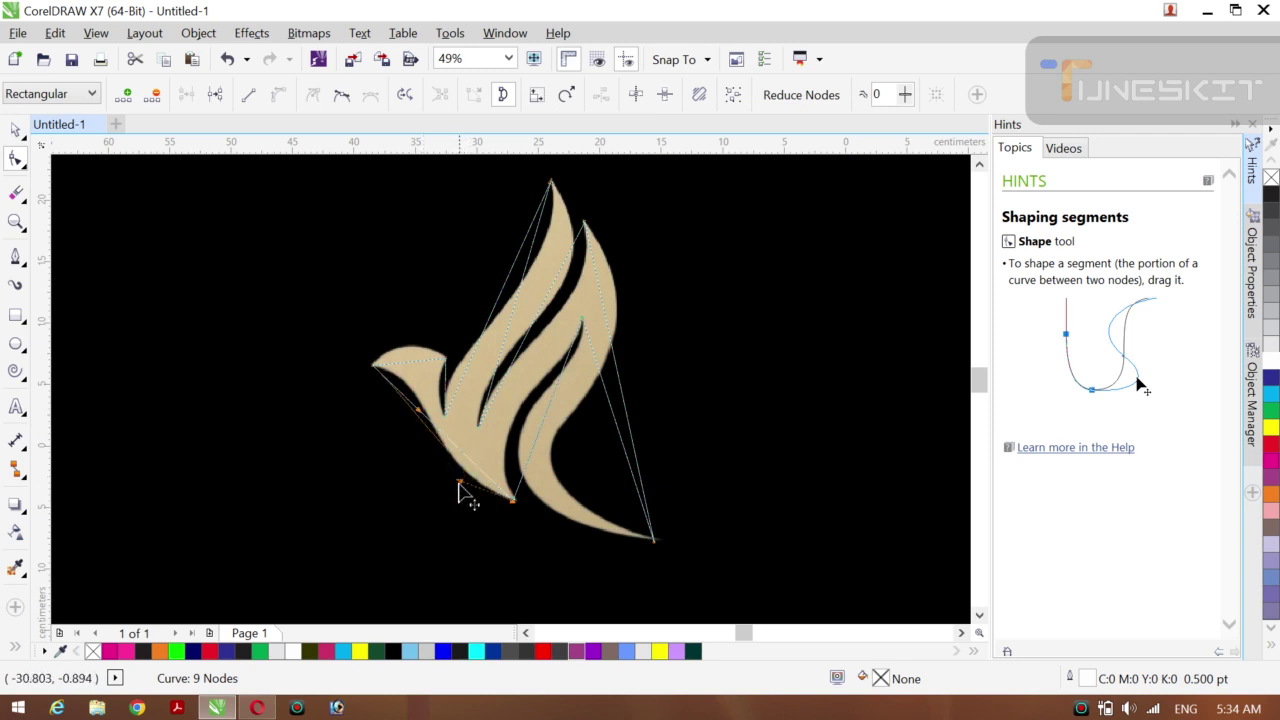
drag(463, 466, 421, 368)
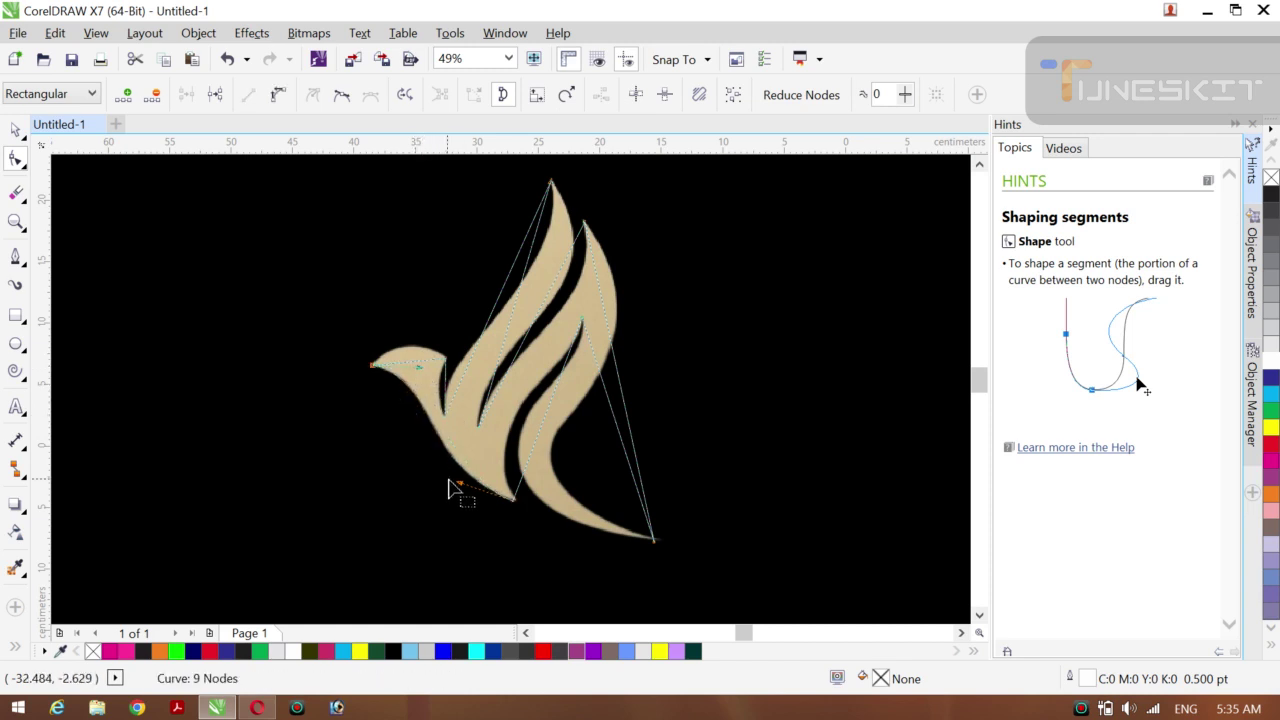
drag(458, 484, 441, 484)
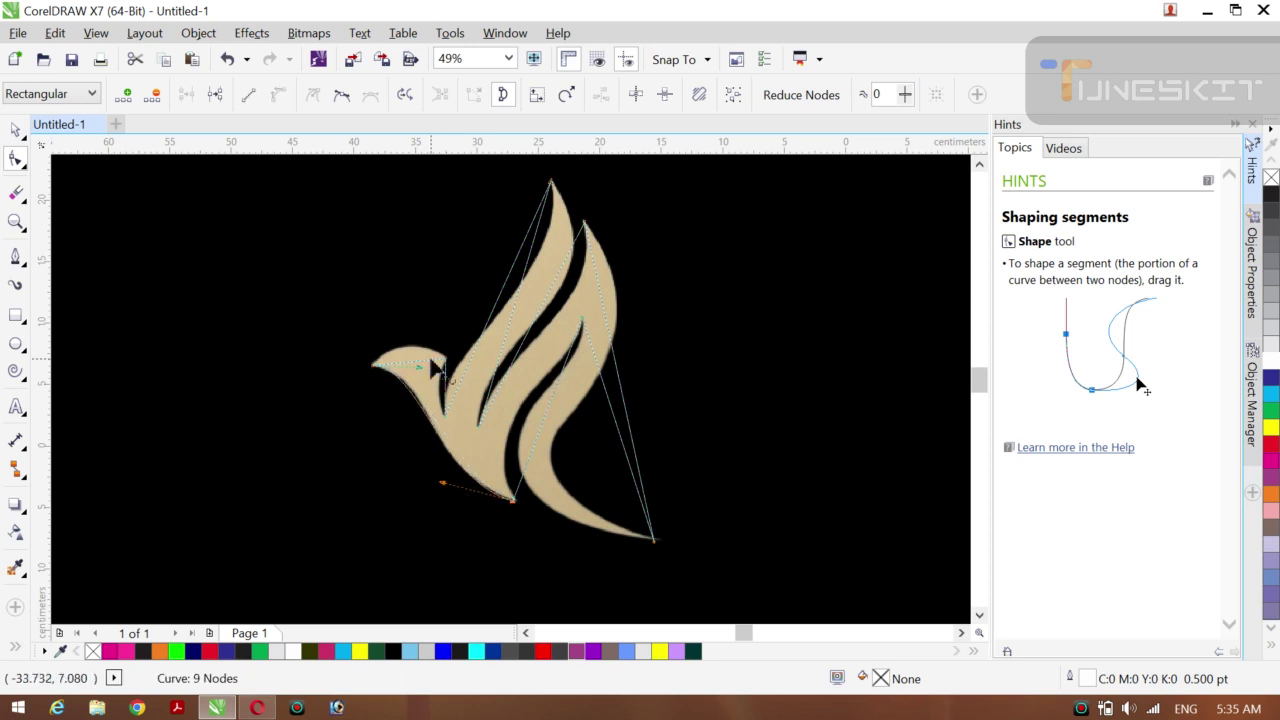
drag(418, 364, 419, 362)
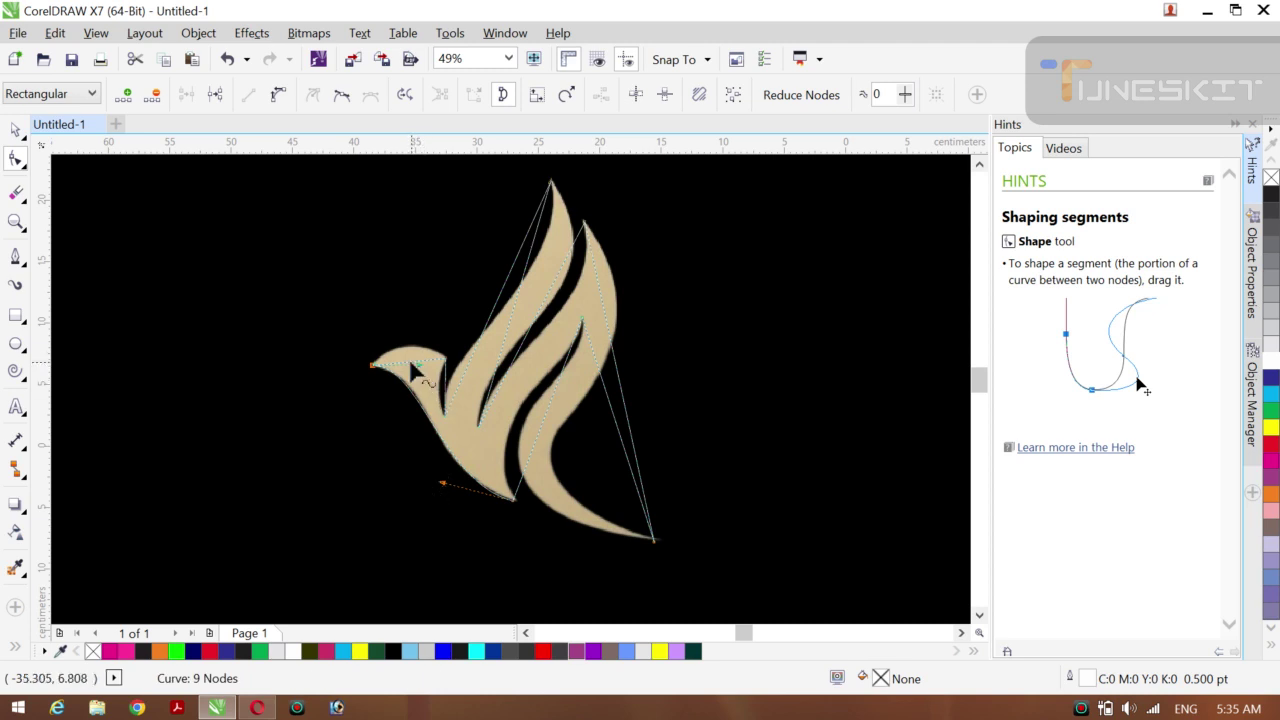
Step: Convert the segment between the beak and the back of the head to a curve and bend it along the top of the head
click(413, 368)
right_click(411, 365)
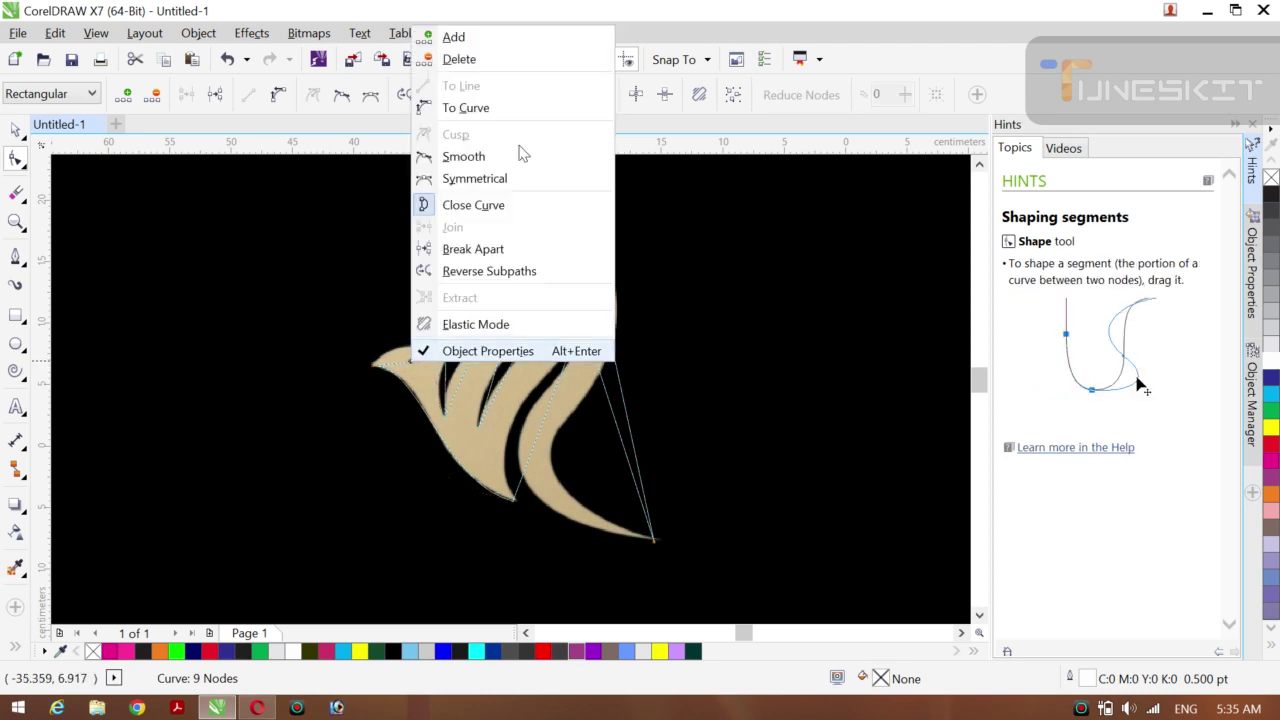
click(492, 110)
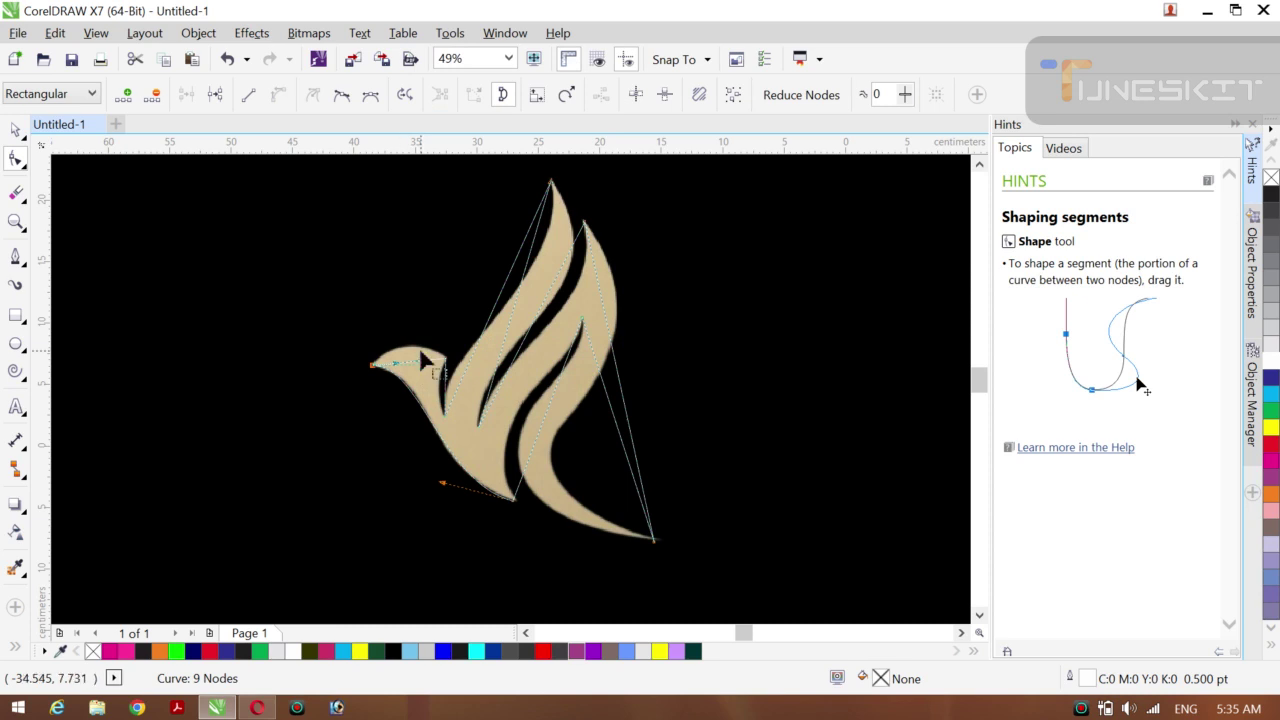
drag(419, 363, 393, 353)
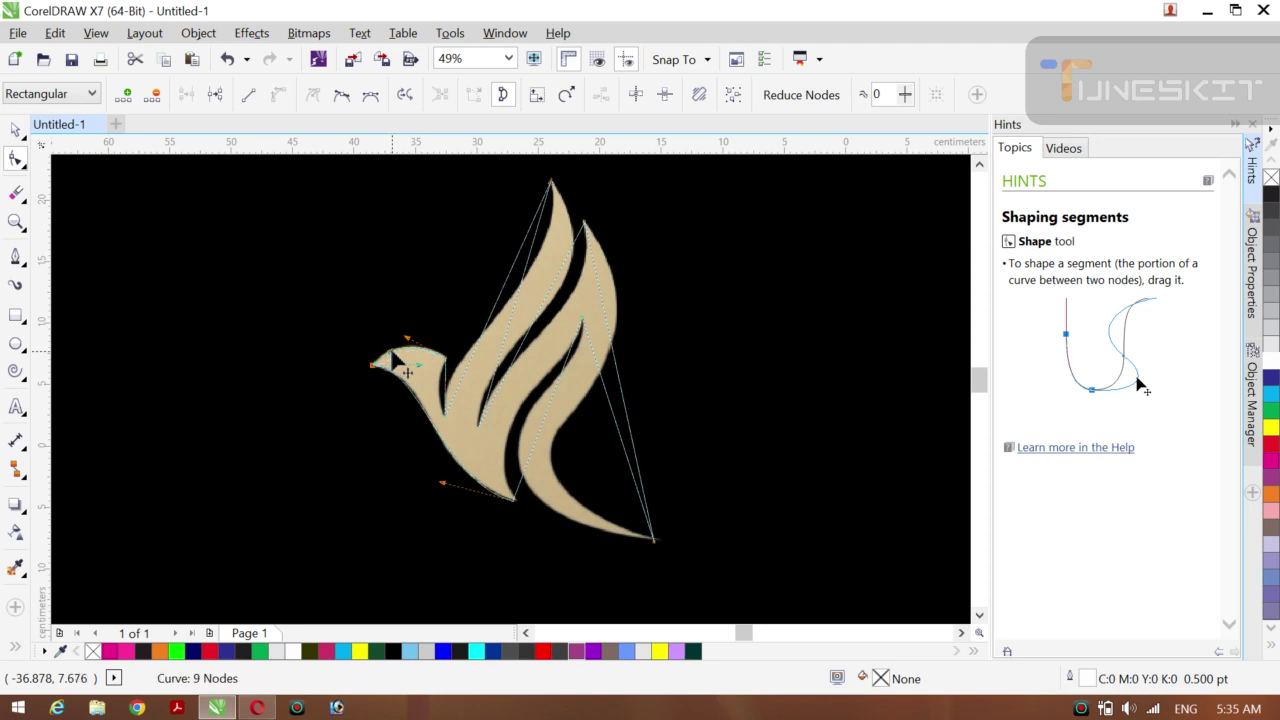
Step: Convert the short segment between the back of the head and the neck notch to a curve and fit it to the neck edge
right_click(447, 385)
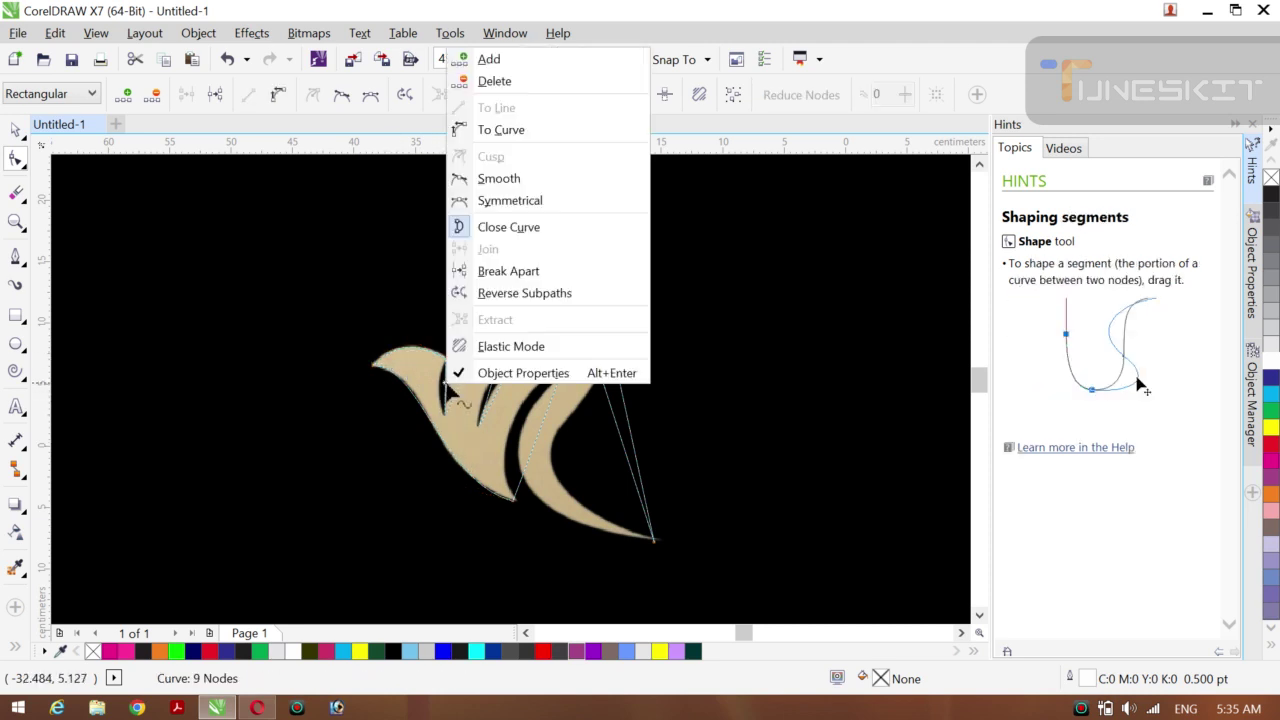
click(490, 130)
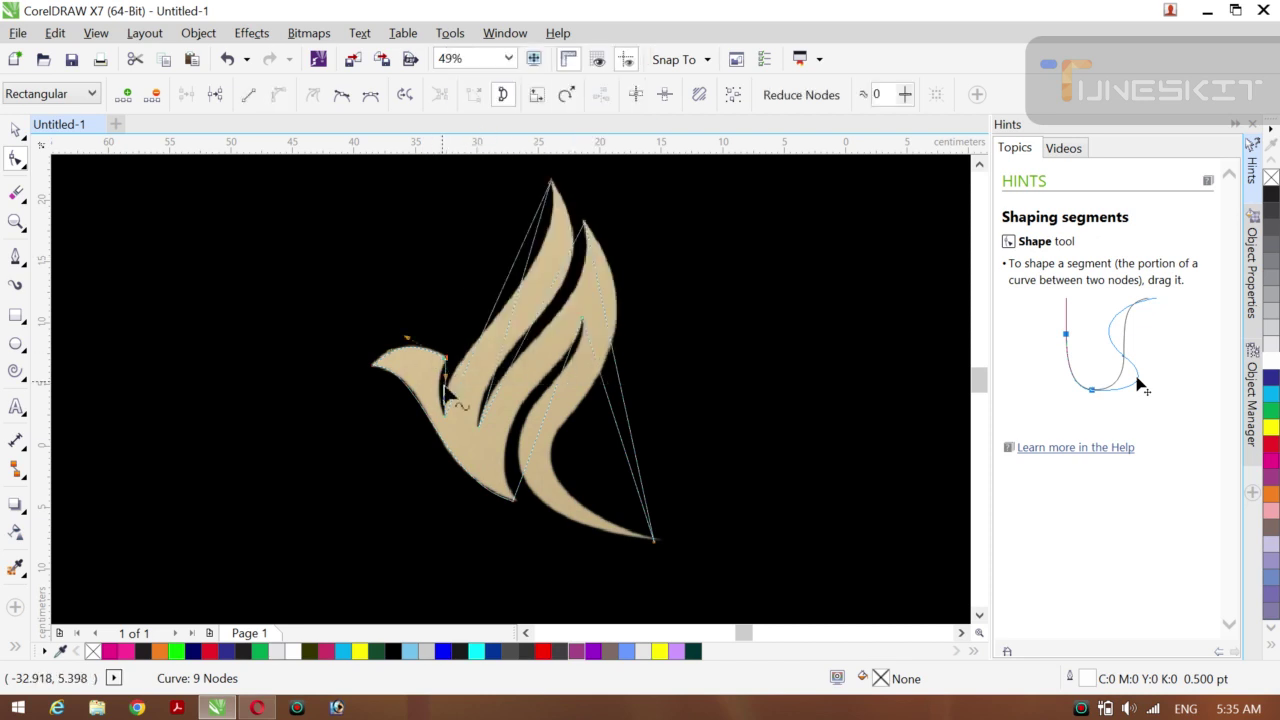
drag(453, 398, 452, 414)
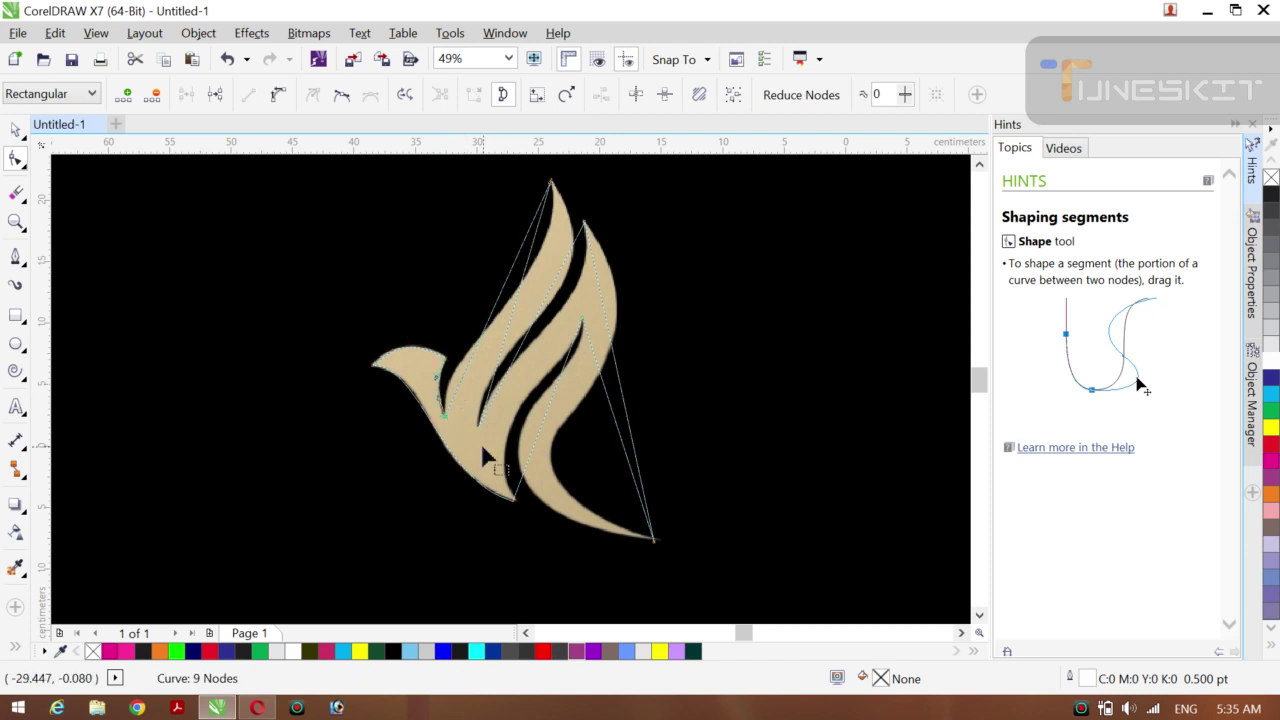
Step: Convert the segment from the belly's lower tip to the inner wing point to a curve, add a node and shape it along the body edge
right_click(550, 412)
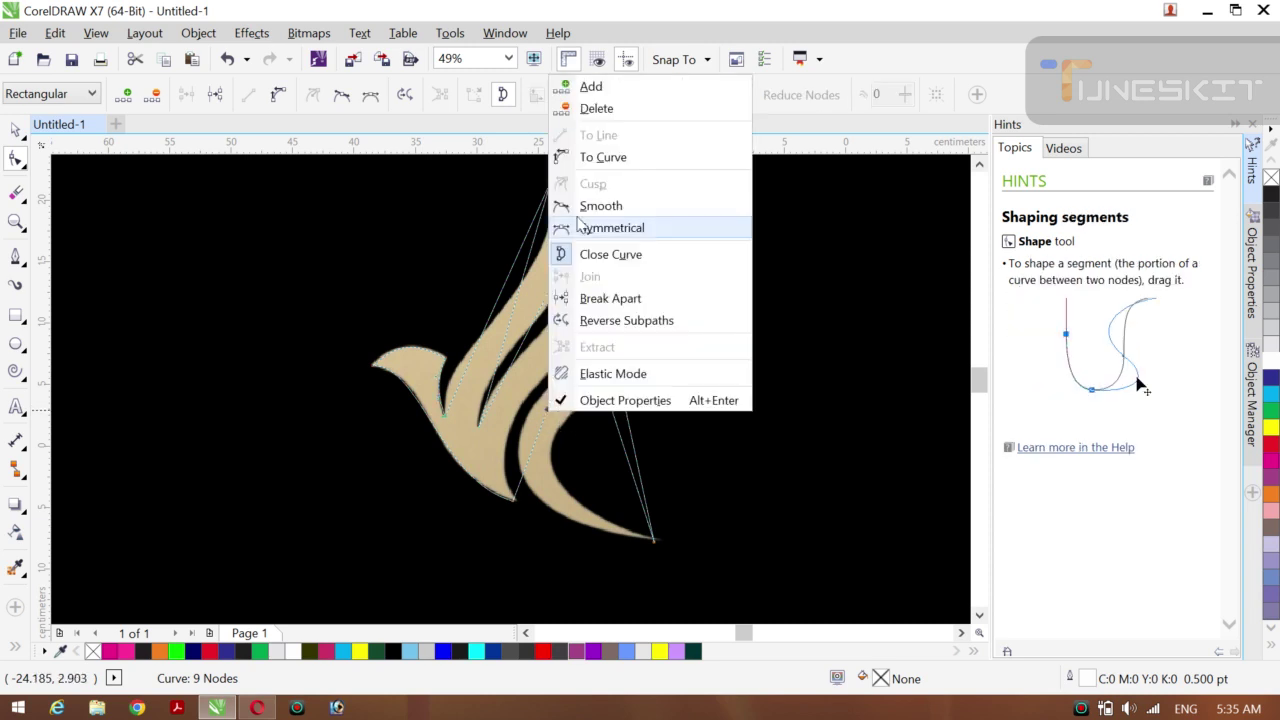
click(603, 160)
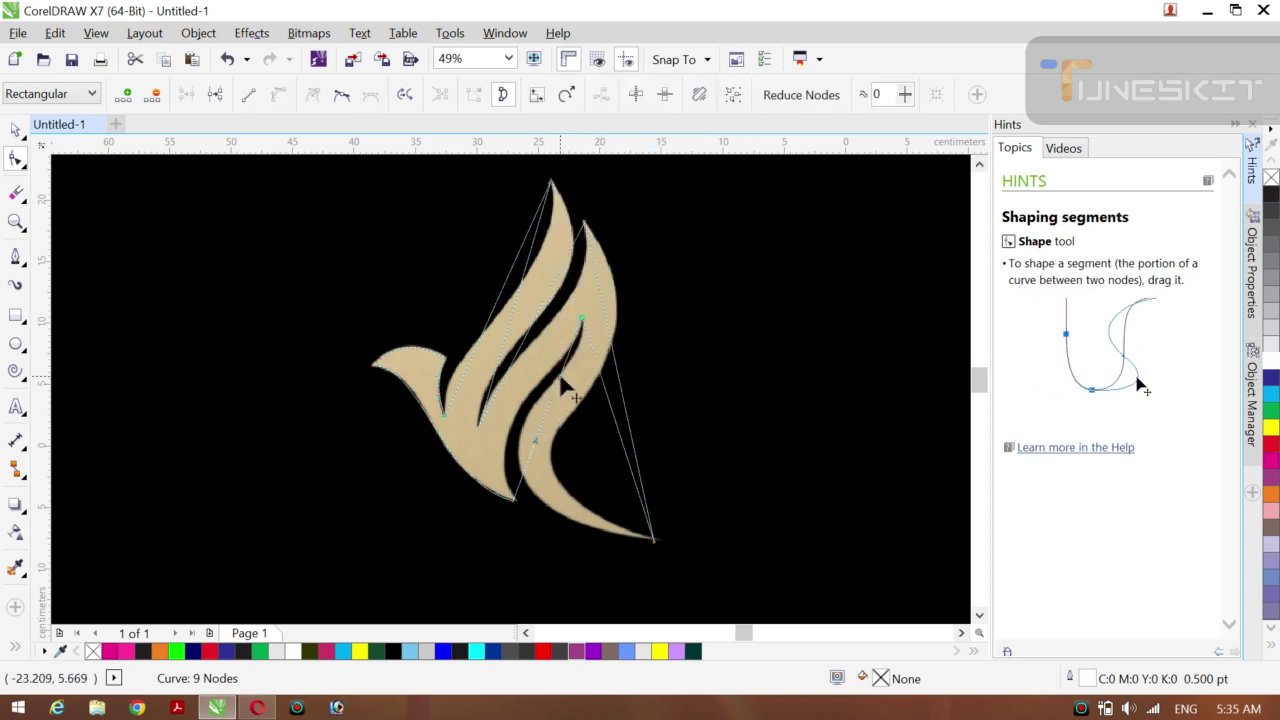
drag(560, 388, 481, 430)
drag(540, 393, 569, 380)
click(522, 425)
right_click(522, 425)
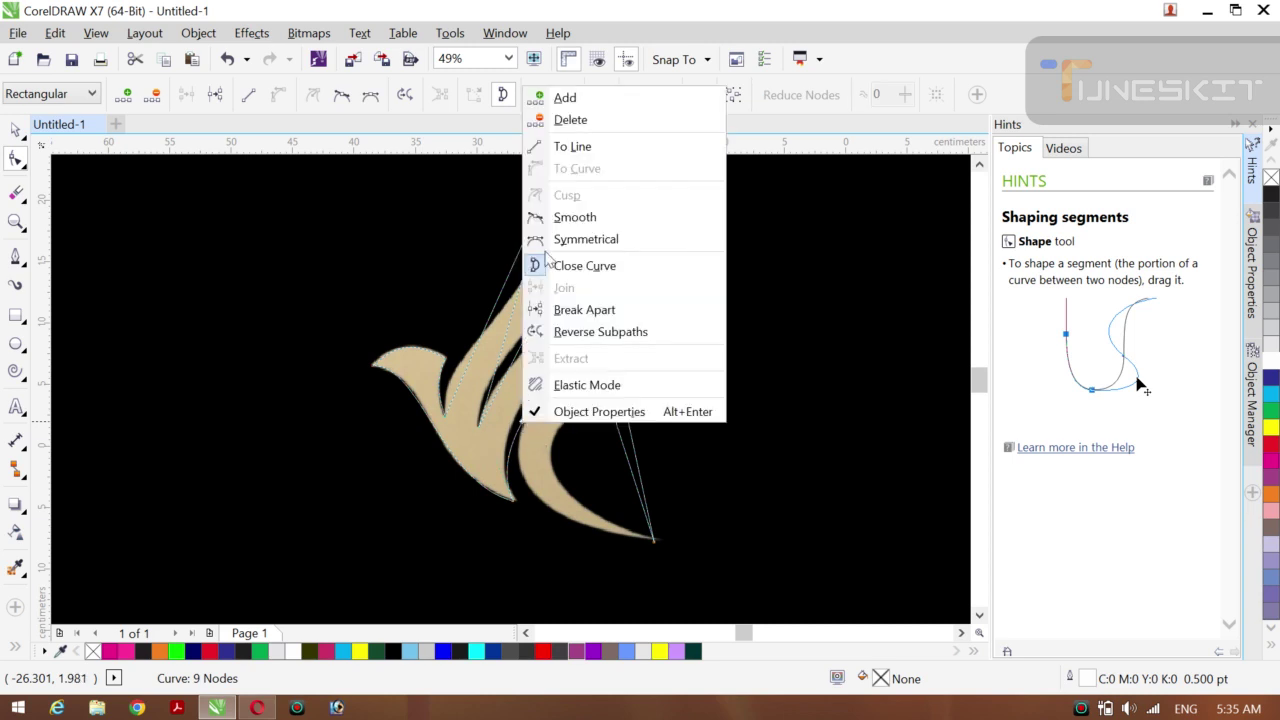
click(566, 100)
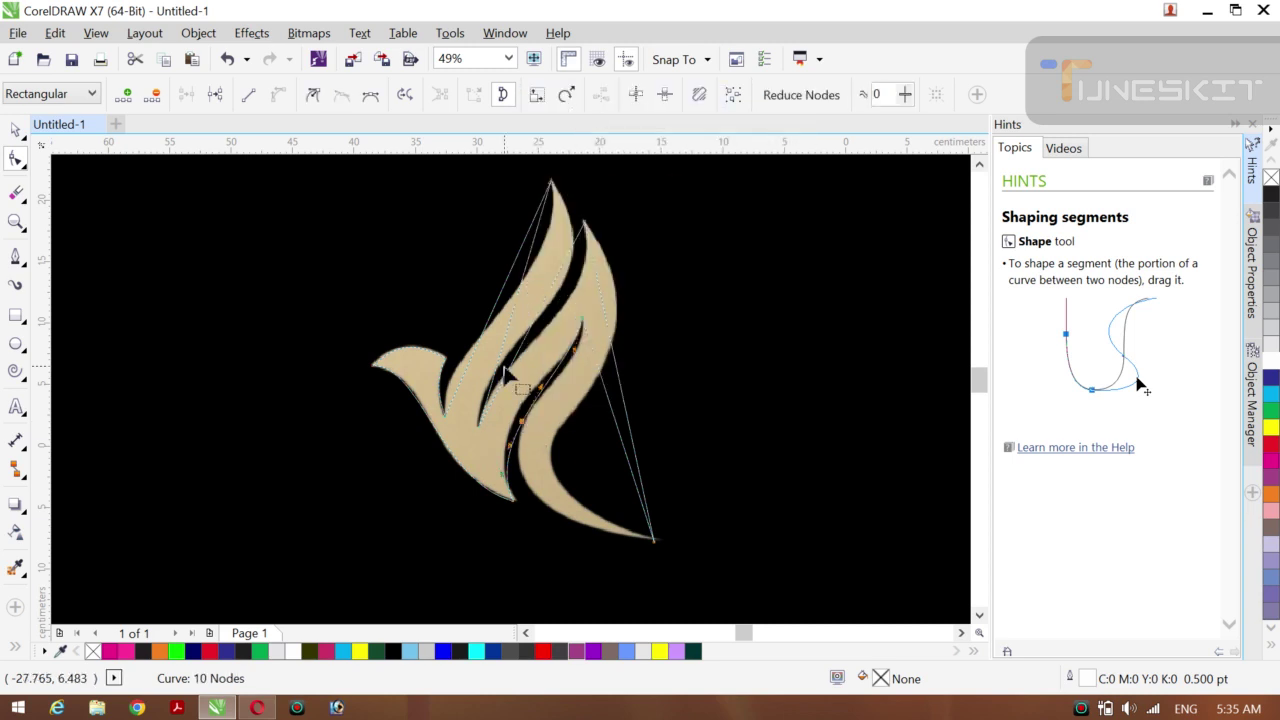
drag(500, 455, 499, 453)
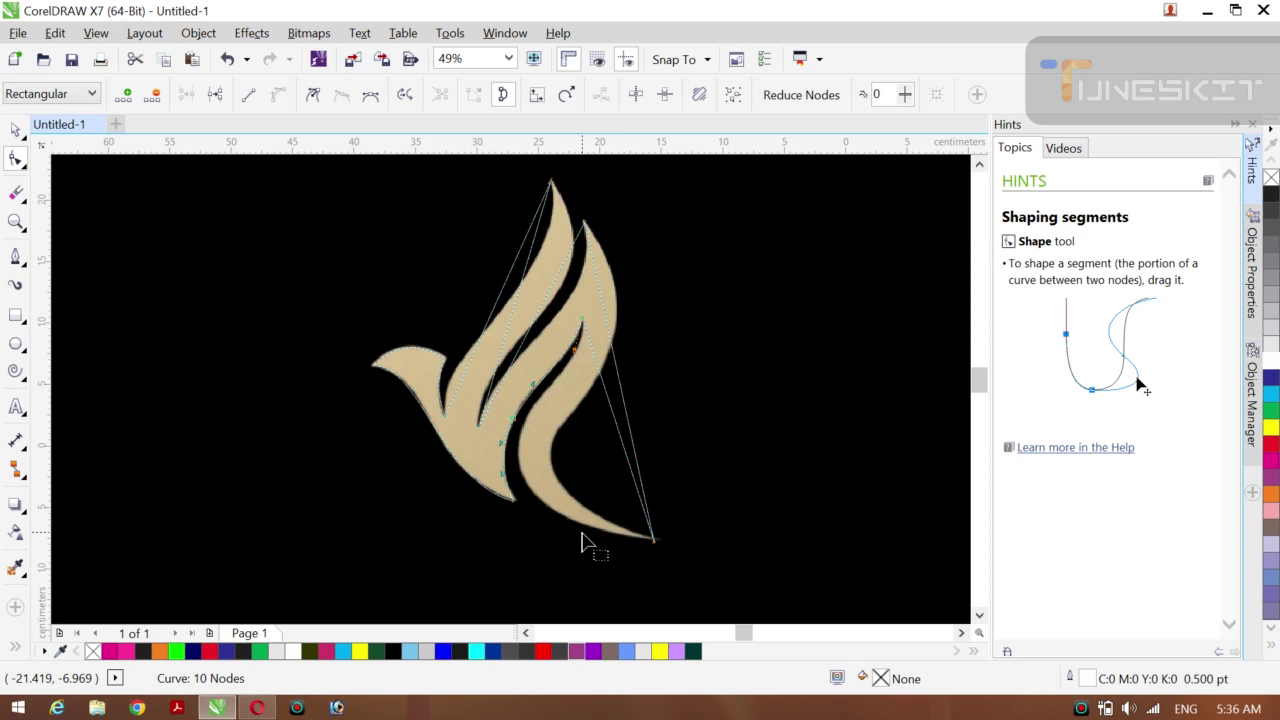
Step: Convert the segment from the inner wing point to the tail tip to a curve and bend it along the tail's inner edge
click(614, 430)
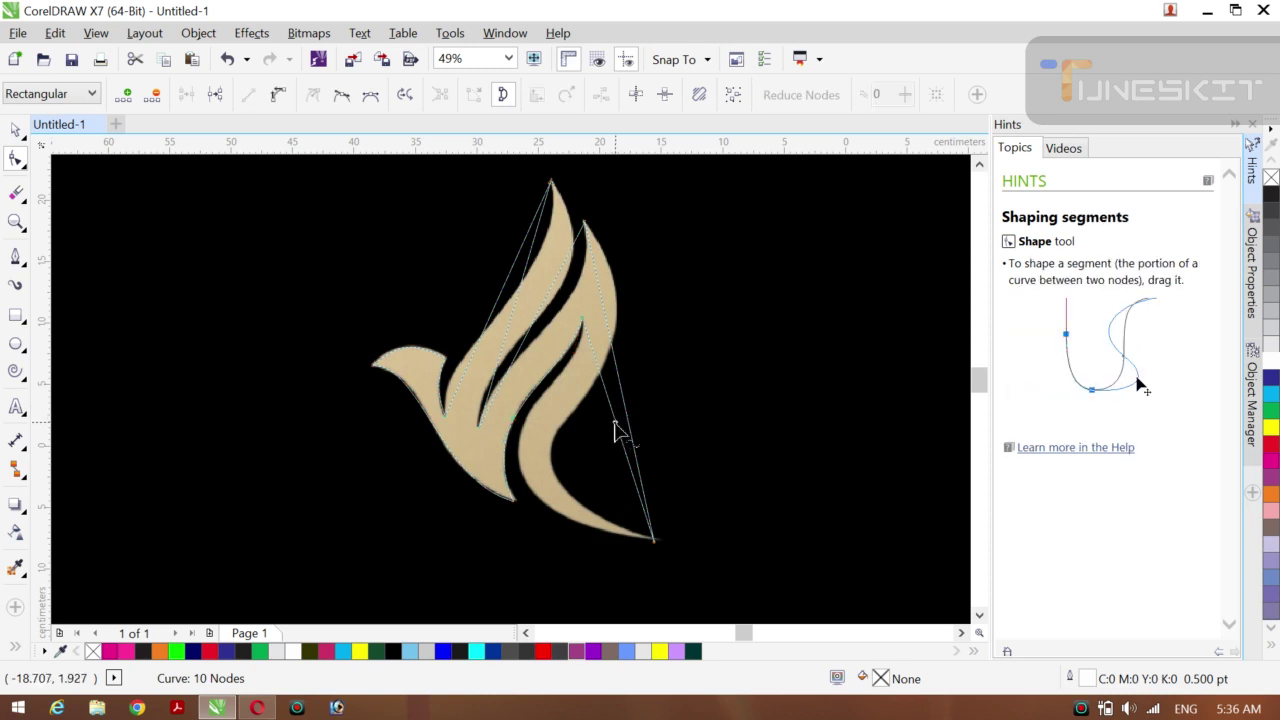
right_click(616, 428)
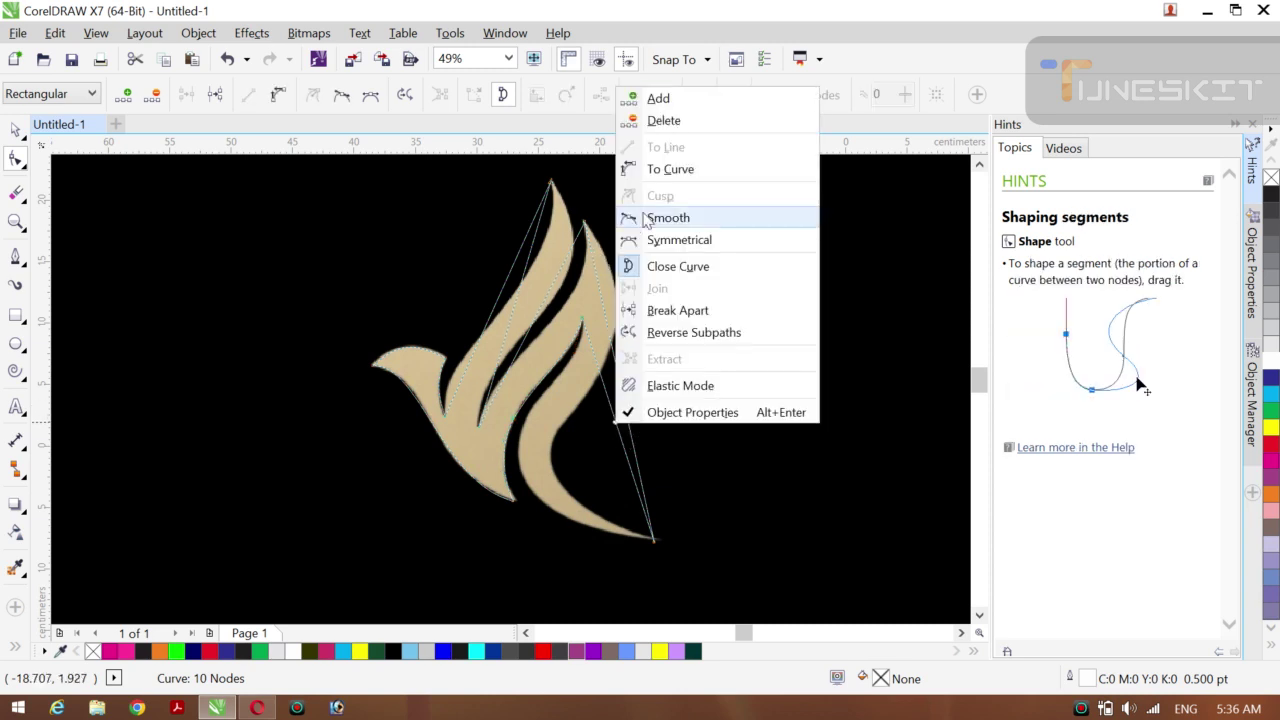
click(671, 180)
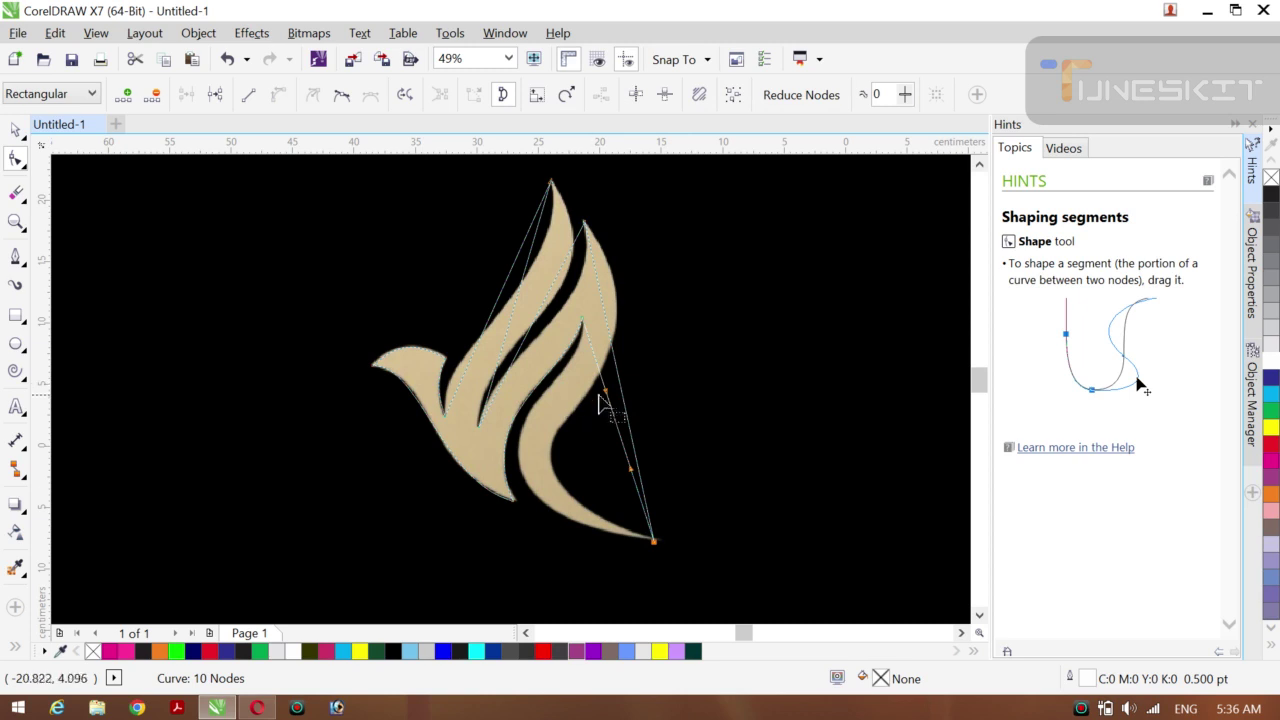
drag(605, 403, 570, 434)
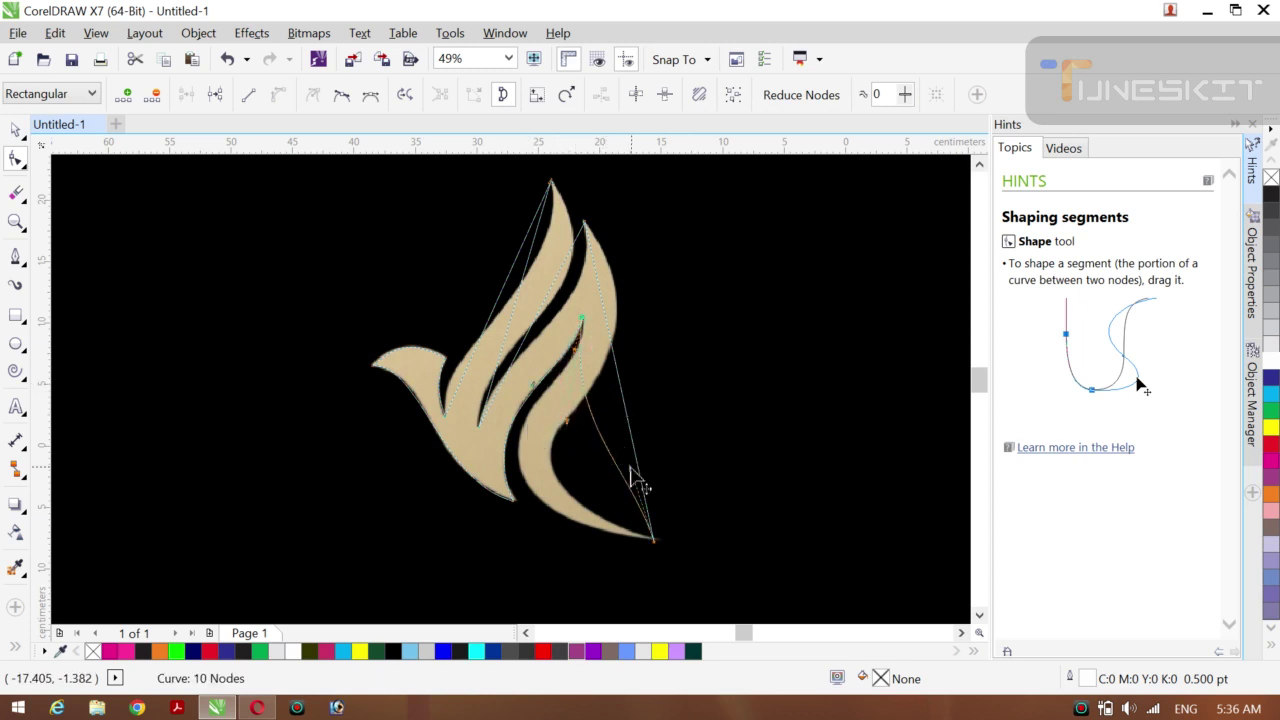
drag(638, 484, 416, 485)
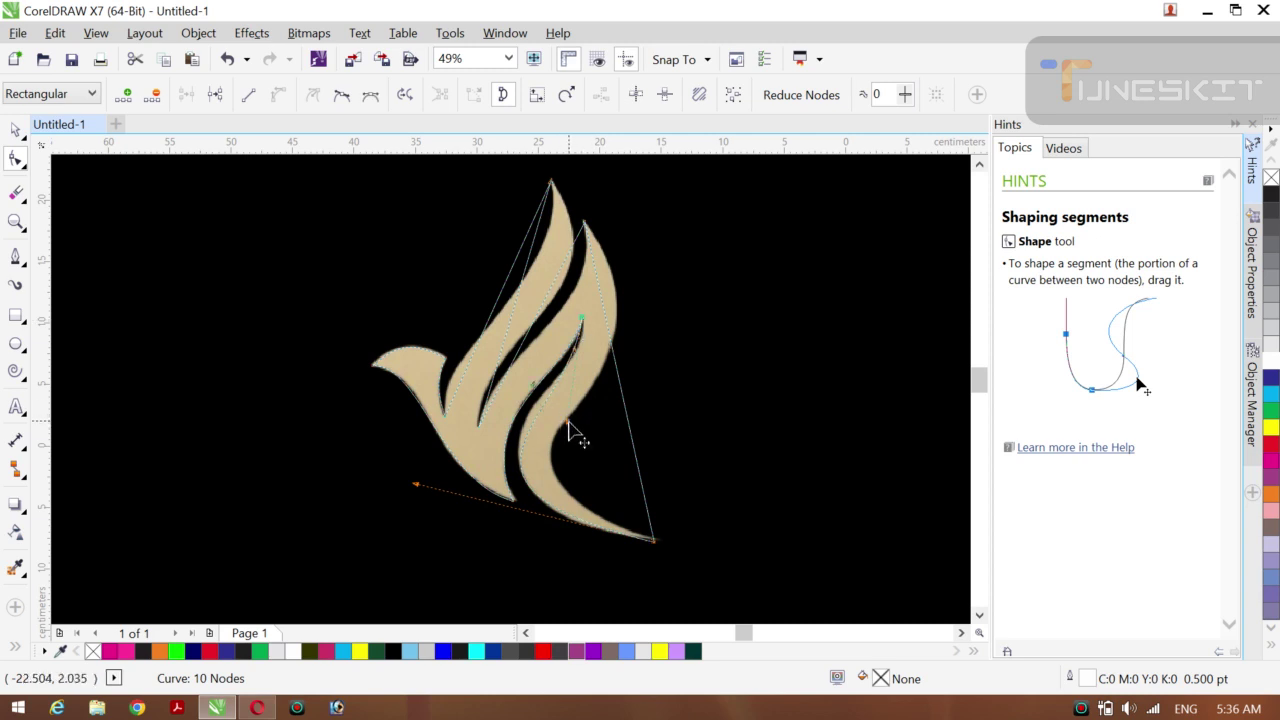
drag(567, 423, 566, 393)
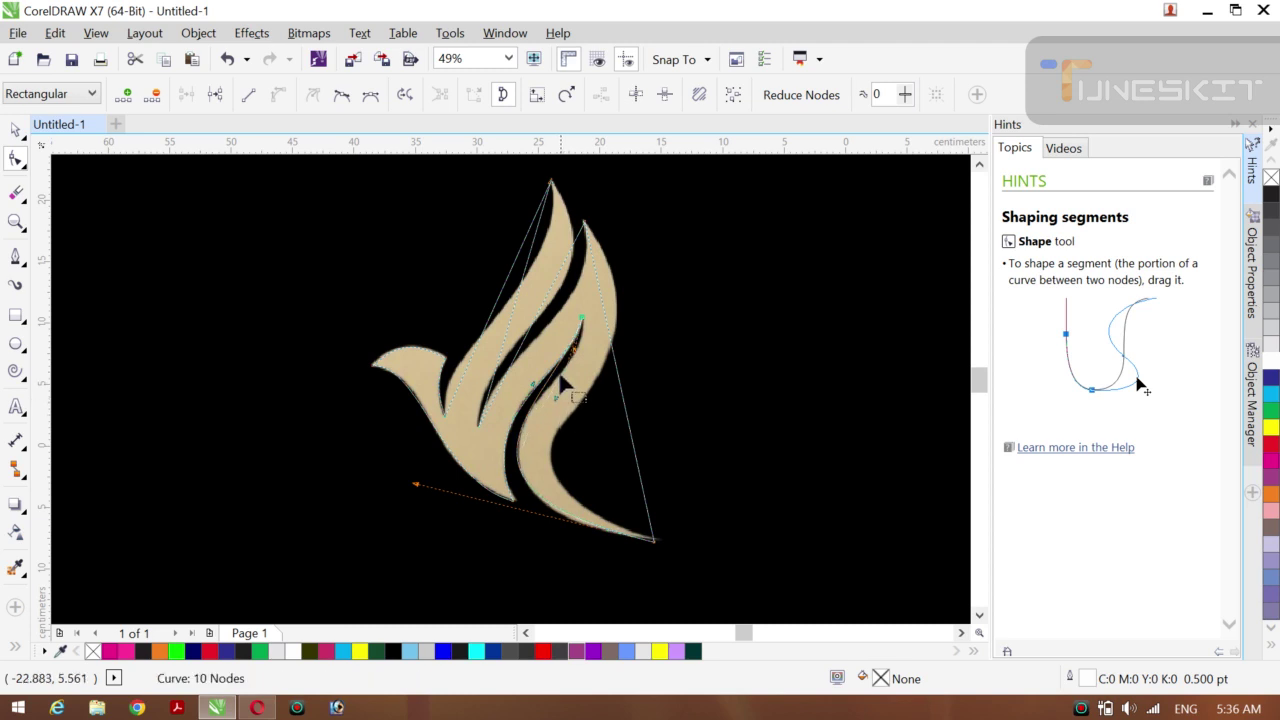
Step: Add a node on the upper part of the tail's inner-edge curve and nudge it horizontally toward the lower feather
right_click(556, 382)
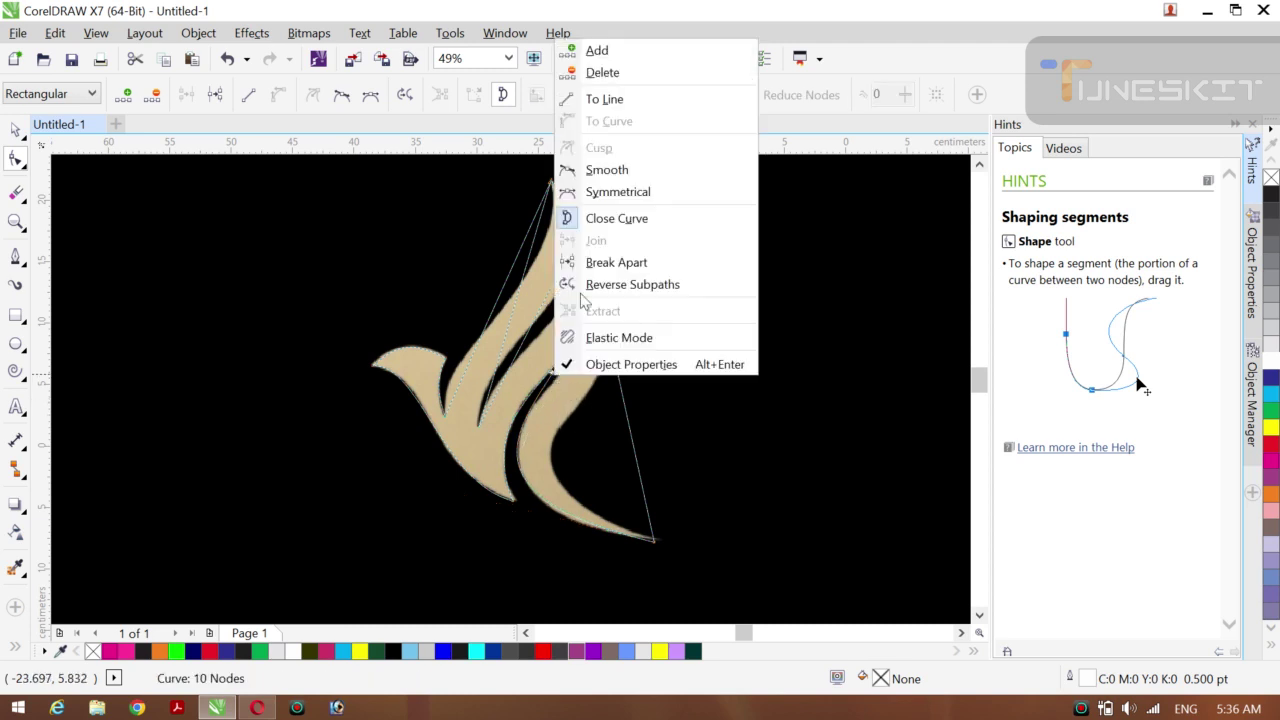
click(621, 60)
key(Right)
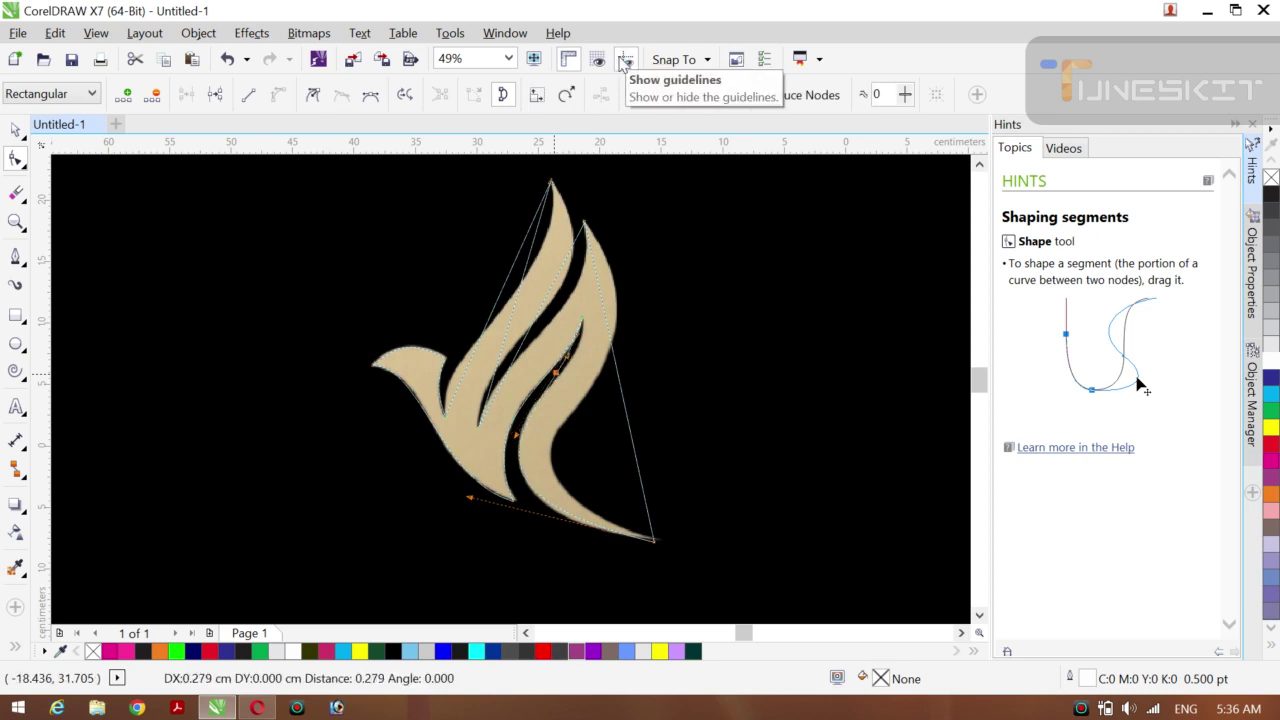
key(Right)
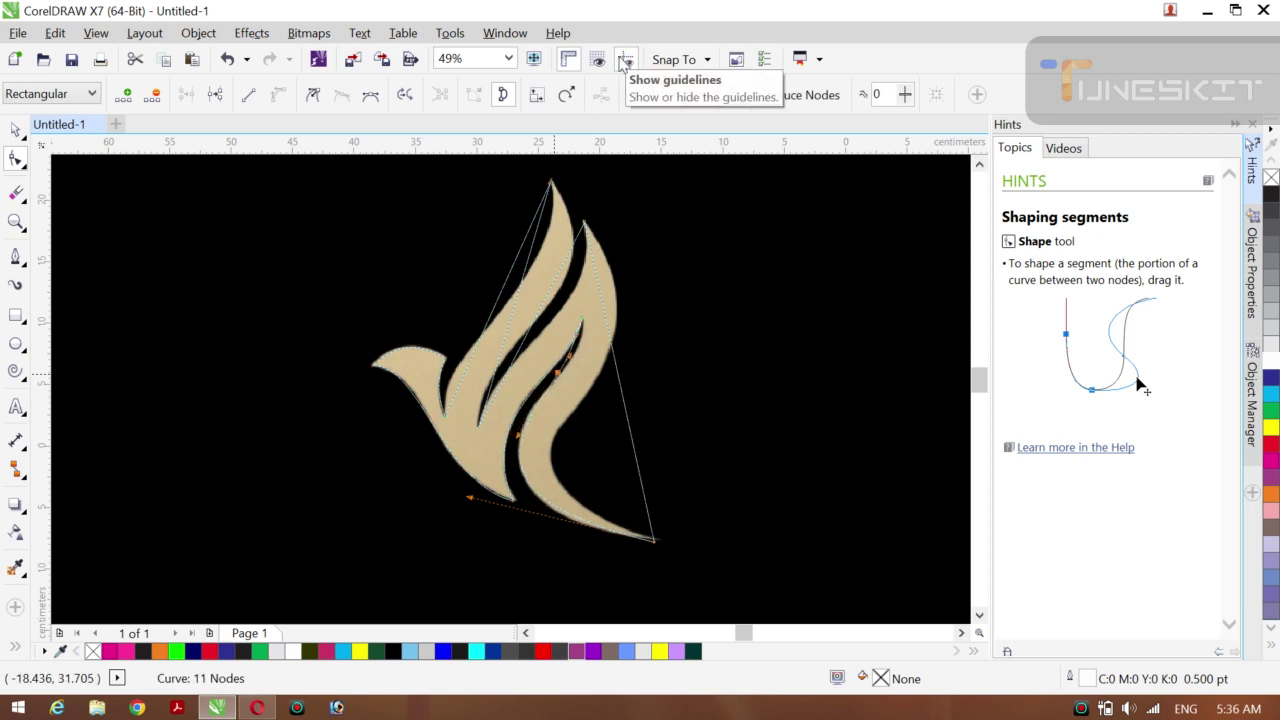
key(Right)
key(Right)
key(Right)
key(Right)
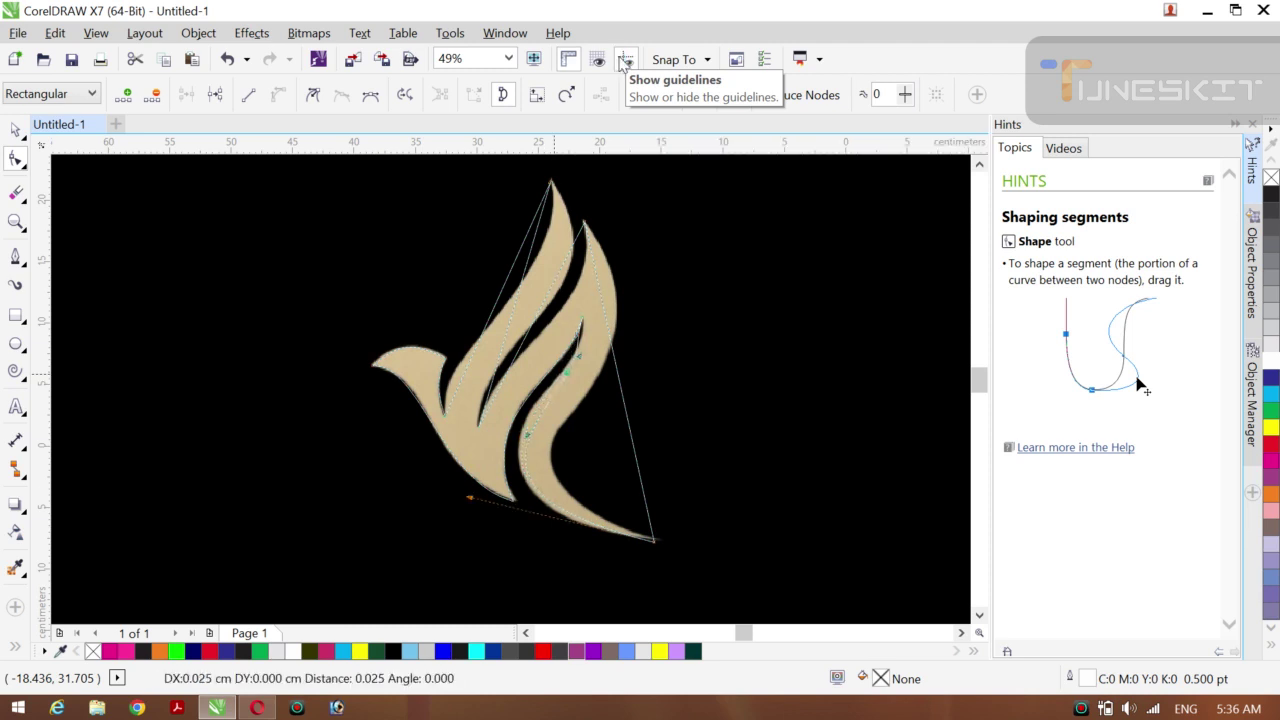
key(Right)
key(Right)
key(Right)
click(625, 60)
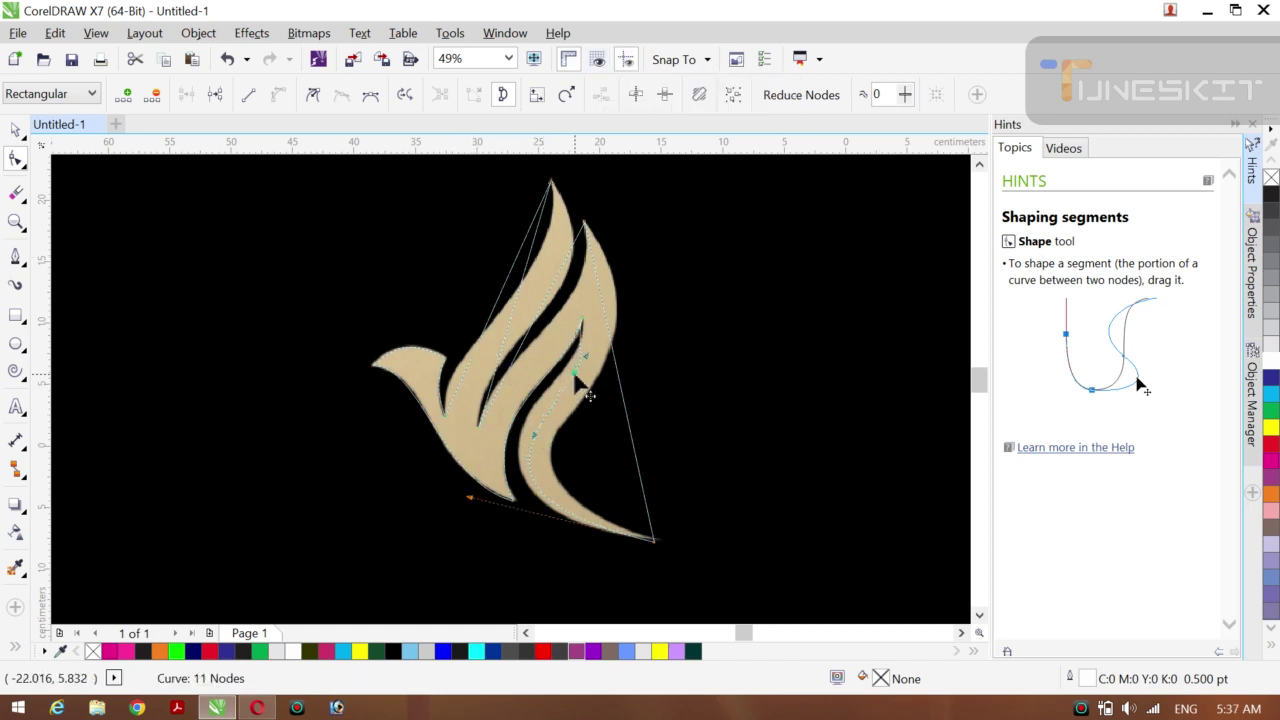
Step: Reposition the added node on the feather edge and adjust the curve handles, including the tail tip's, to follow the tail's inner edge
drag(572, 375, 565, 374)
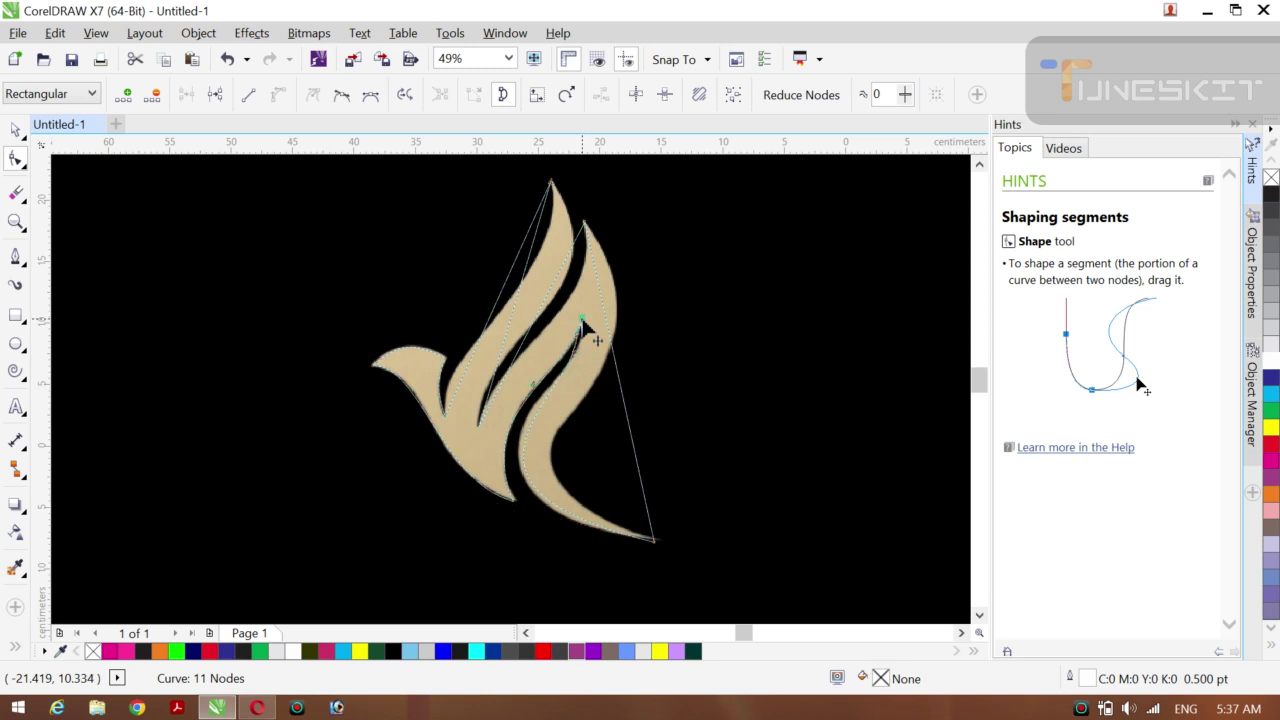
drag(580, 360, 586, 363)
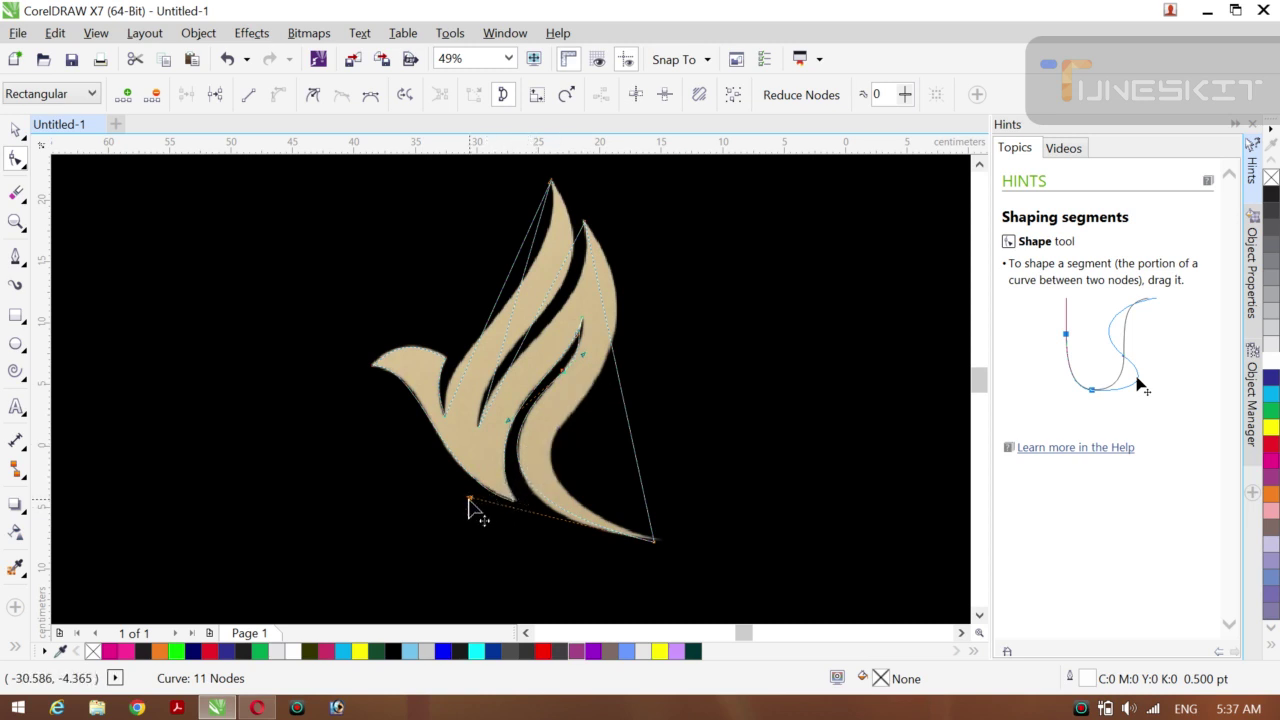
mouse_move(469, 498)
mouse_down()
mouse_move(463, 514)
mouse_move(476, 520)
mouse_up()
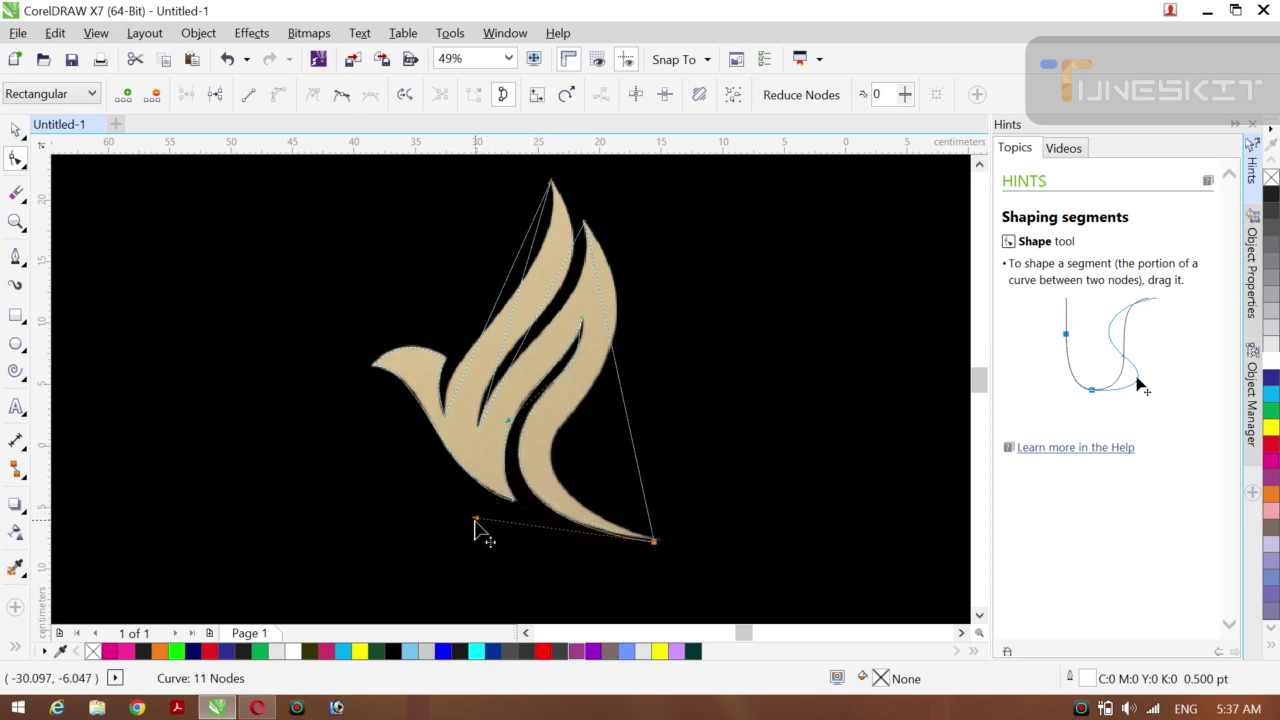
Step: Add another node on the curve just below the inner wing point and reselect the neighbouring node on the feather edge
click(581, 337)
right_click(581, 337)
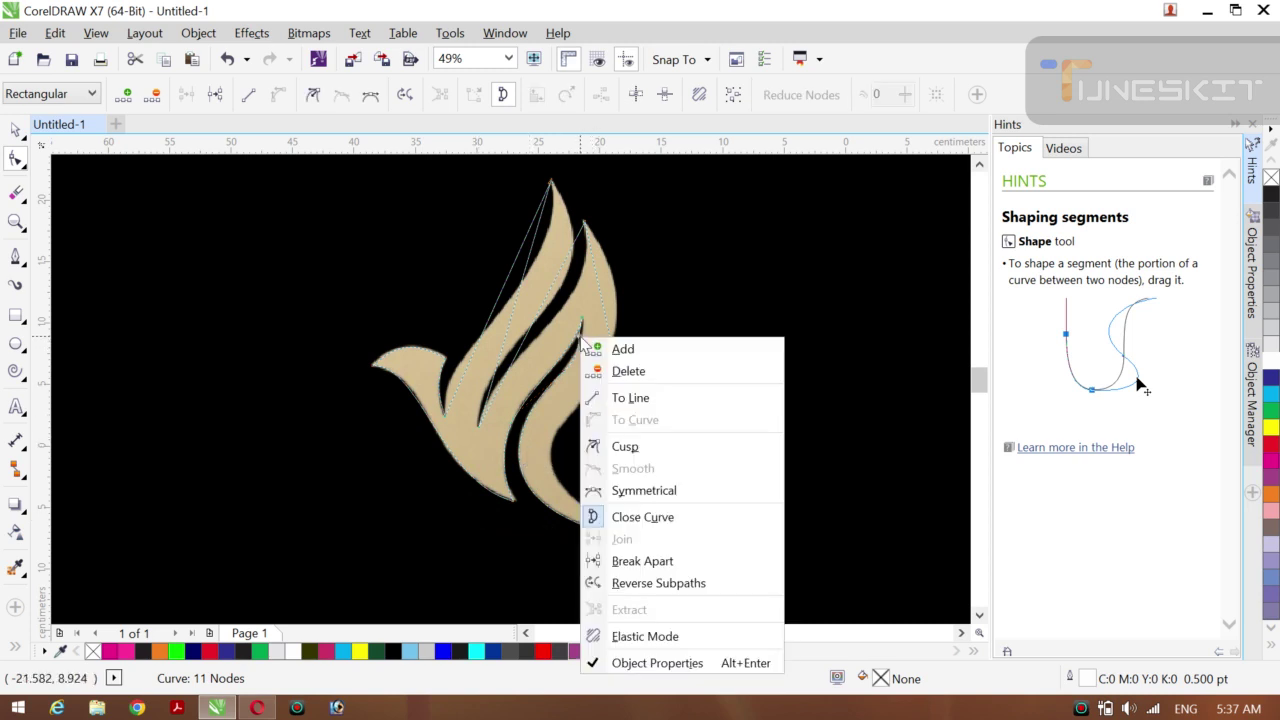
click(622, 349)
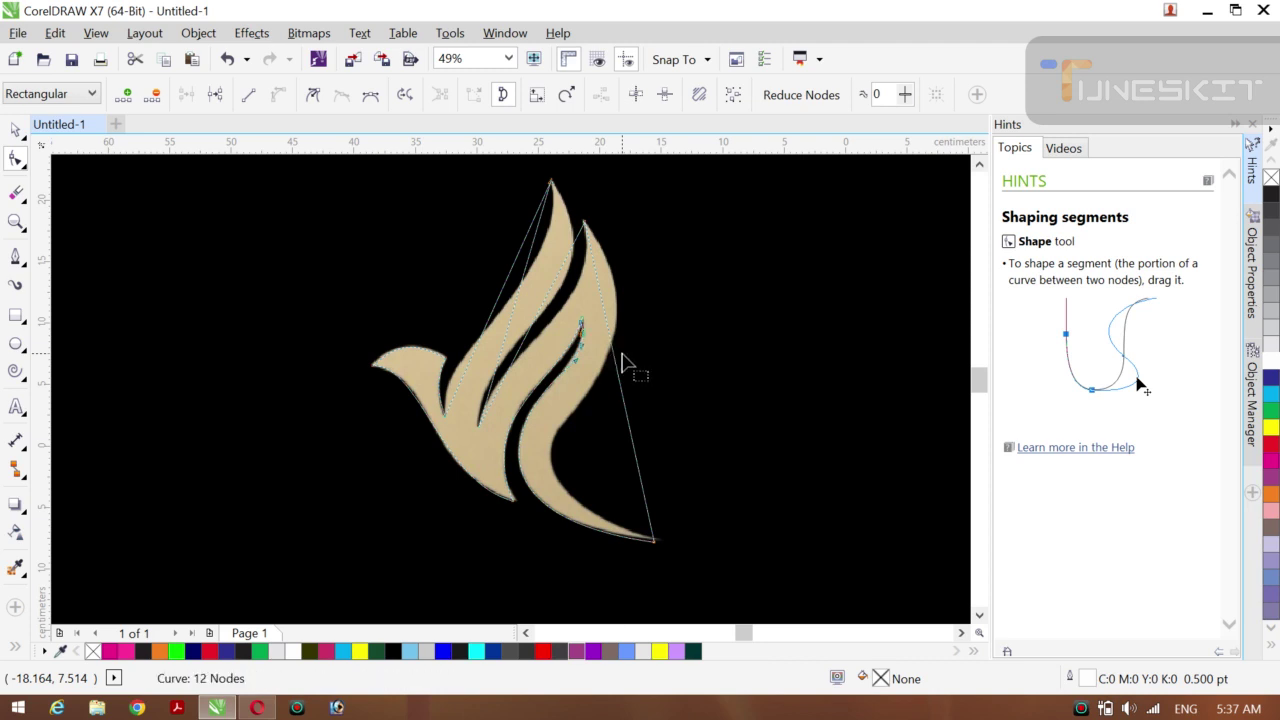
click(576, 386)
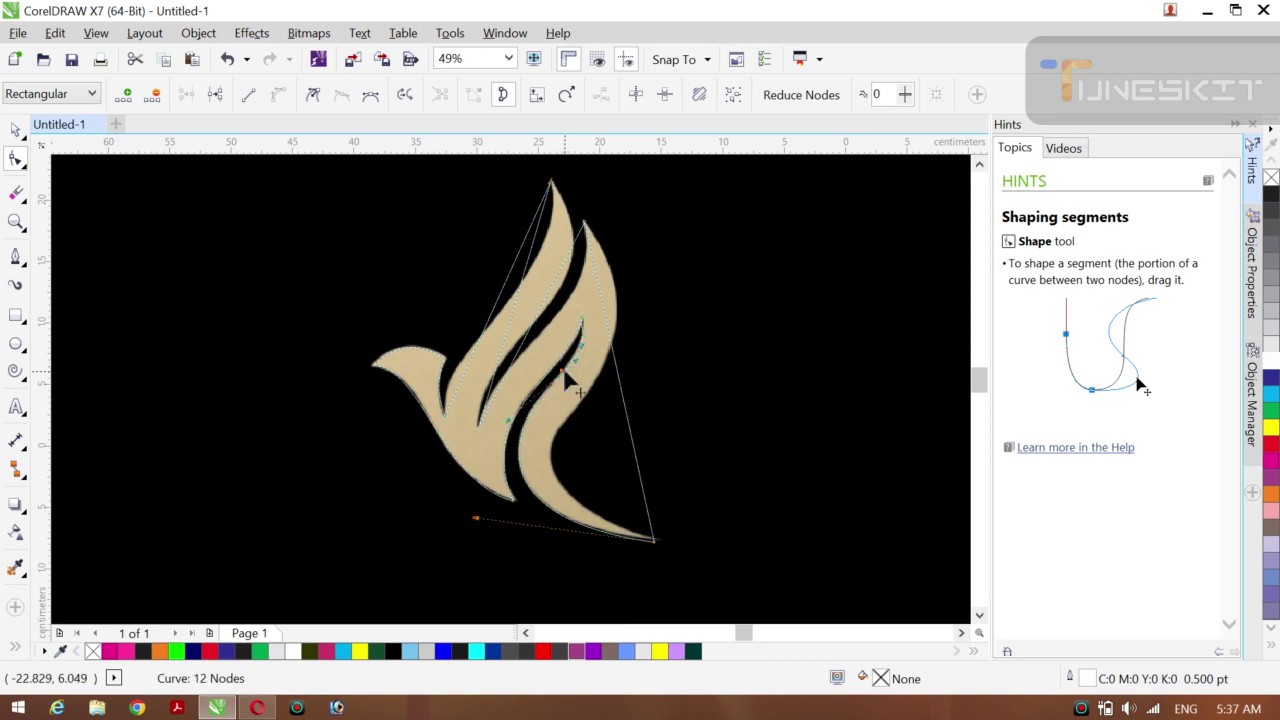
click(576, 386)
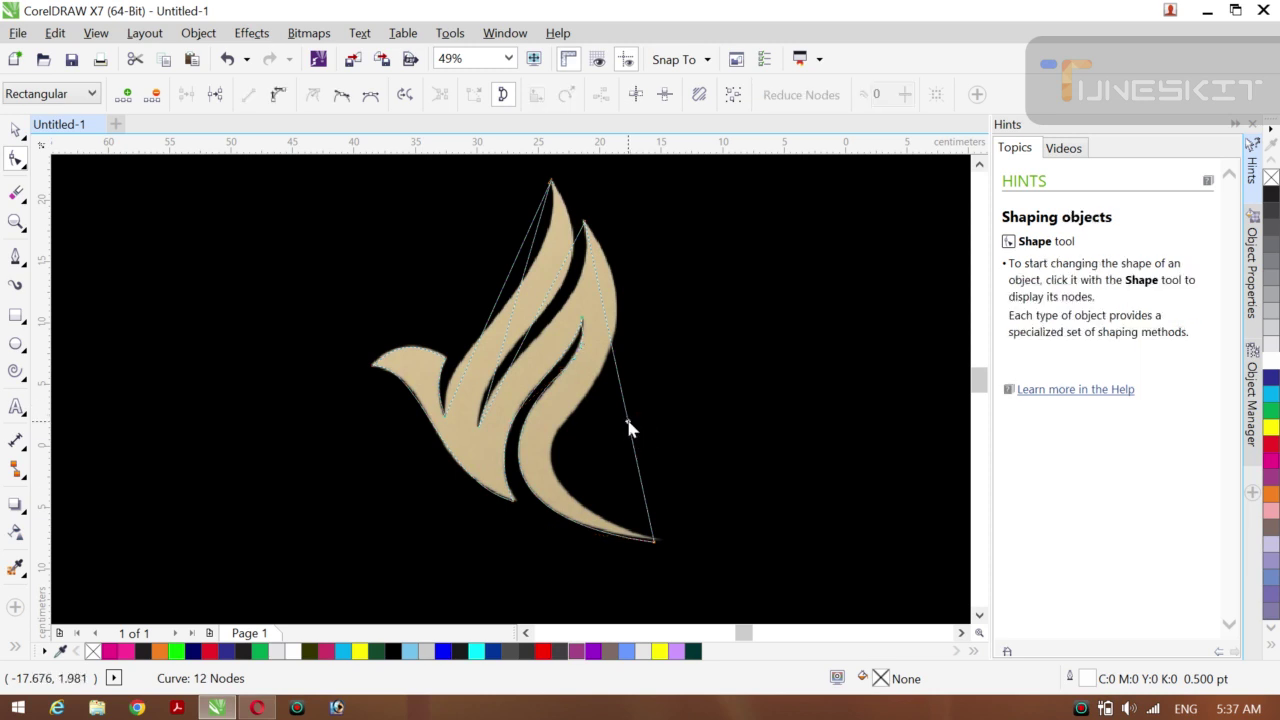
Step: Convert the segment between the tail tip and the second wing tip to a curve and bend it along the outer wing and tail edge
right_click(627, 428)
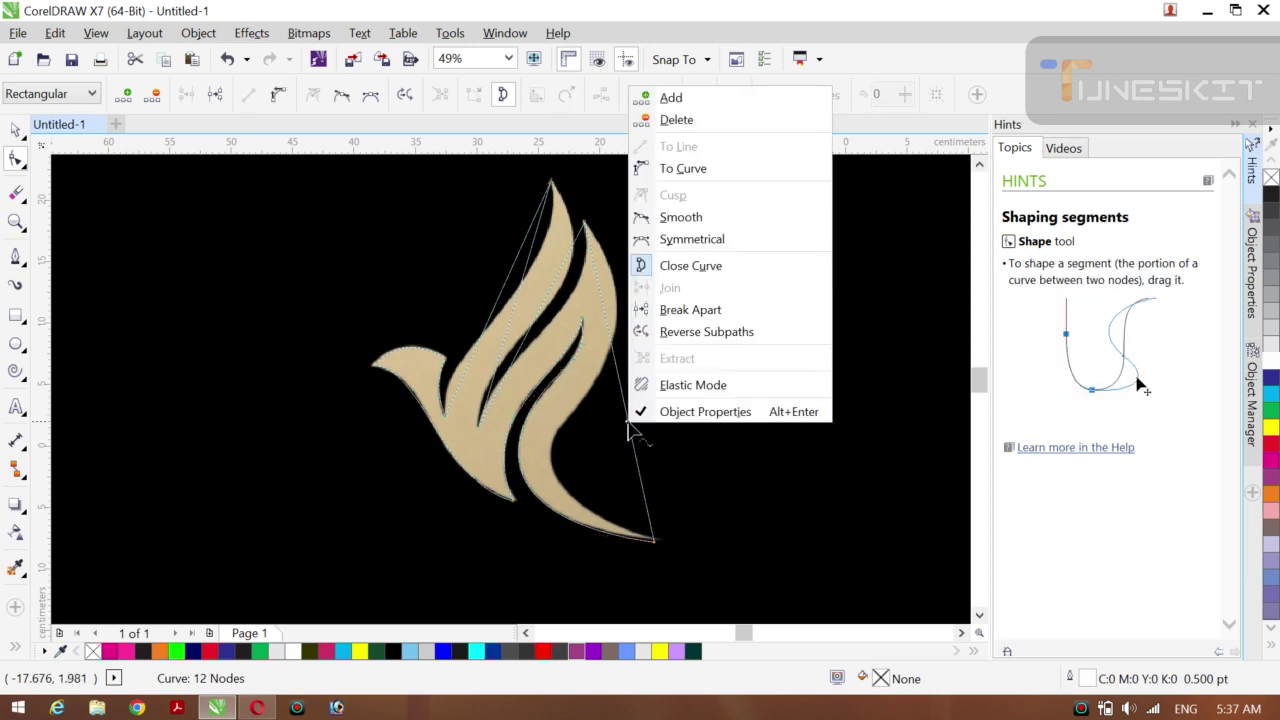
click(660, 168)
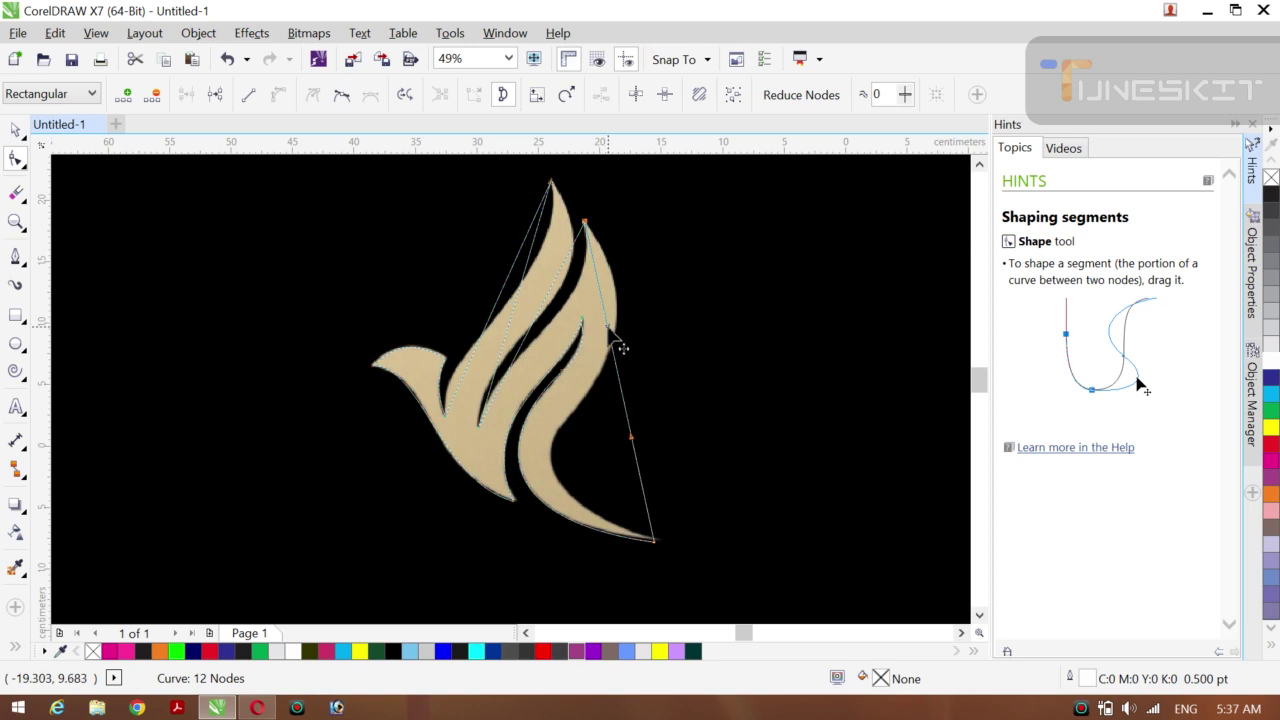
drag(617, 340, 635, 300)
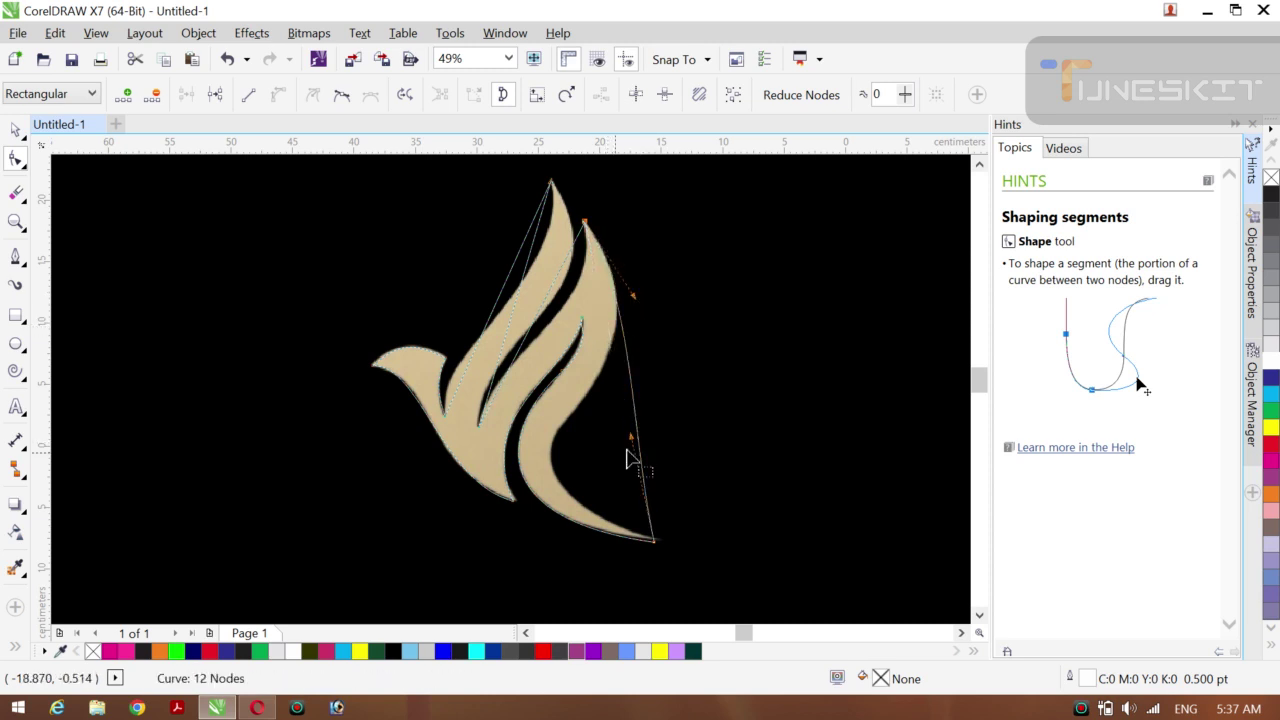
drag(631, 440, 540, 481)
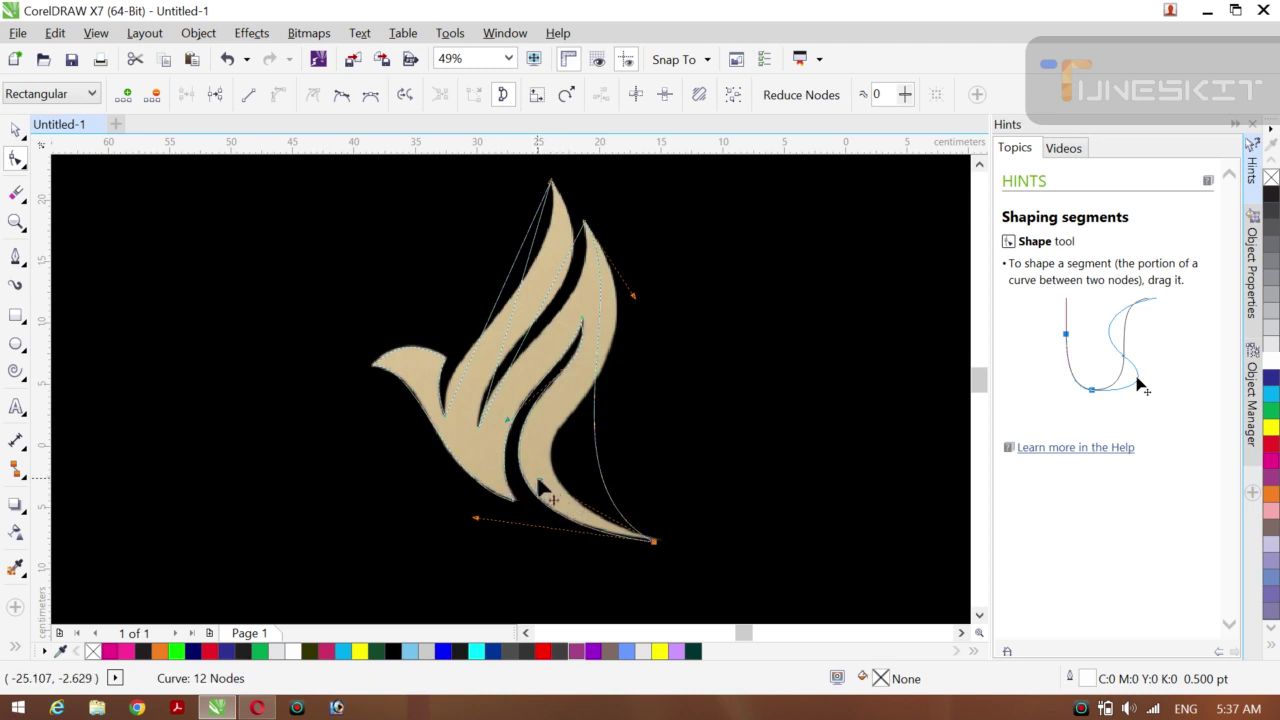
drag(540, 485, 429, 480)
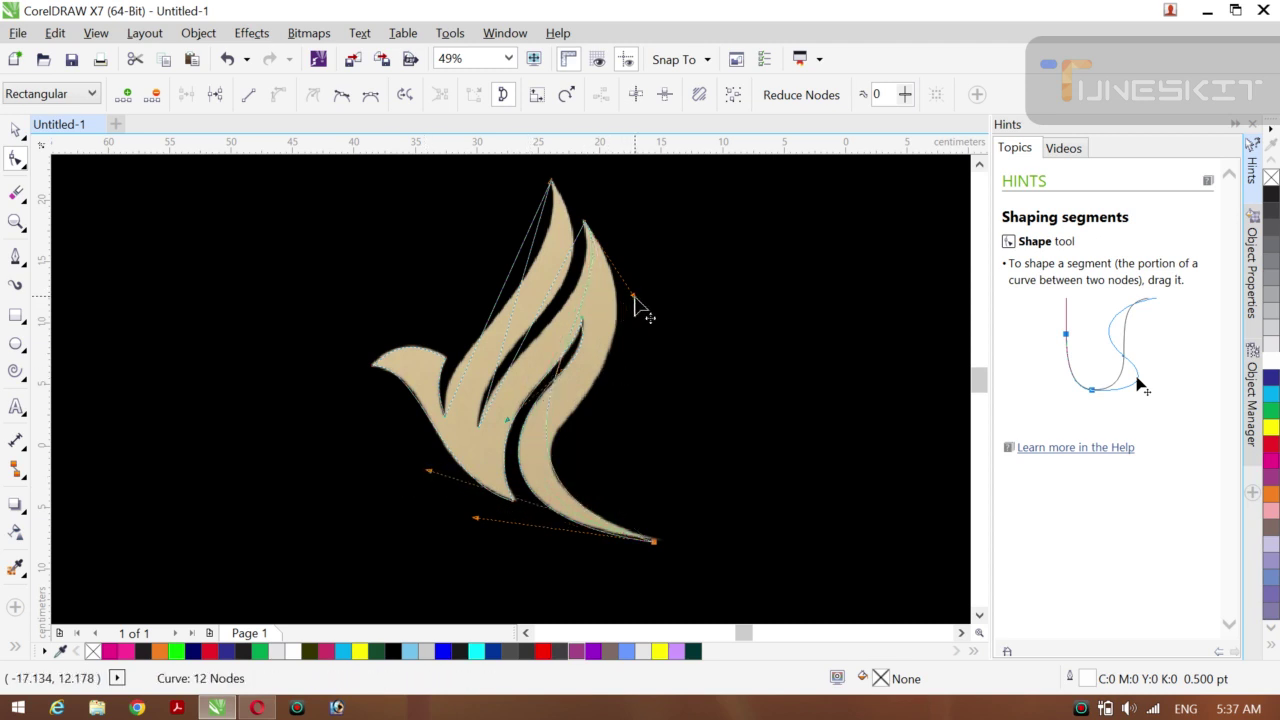
drag(634, 297, 703, 395)
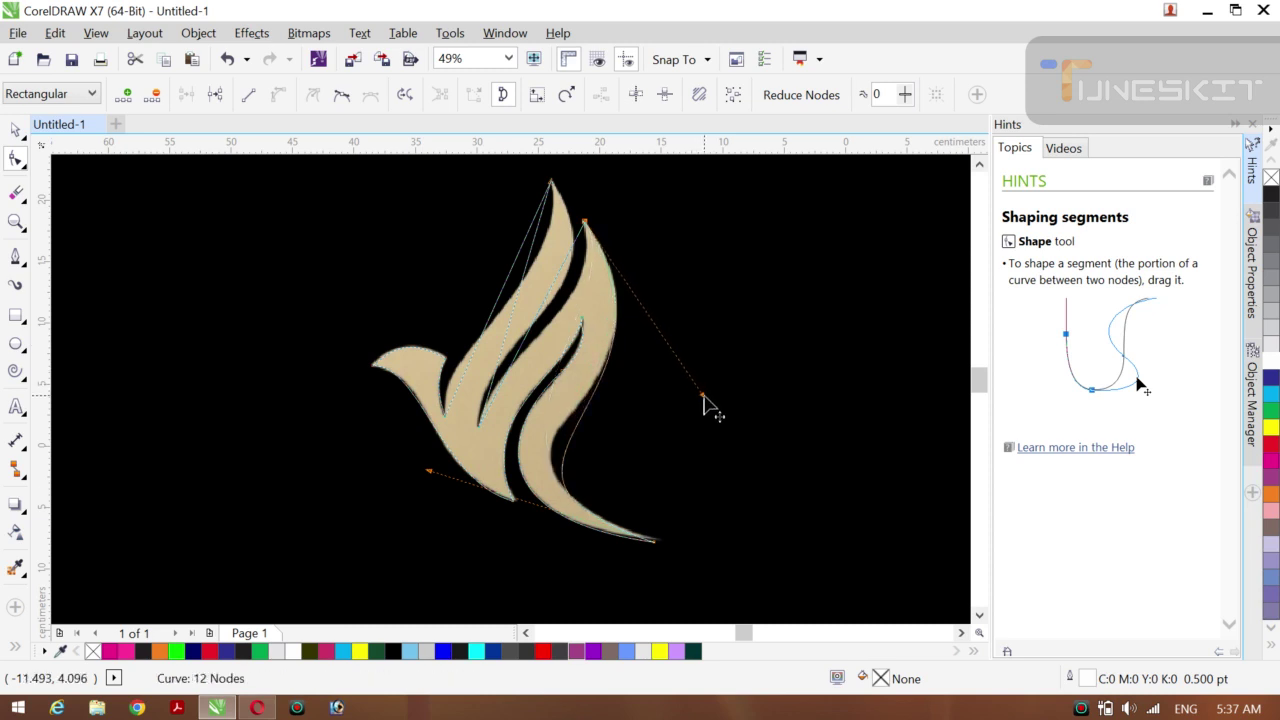
Step: Add a node midway on the outer wing-to-tail curve and nudge it horizontally onto the bird's edge
right_click(578, 430)
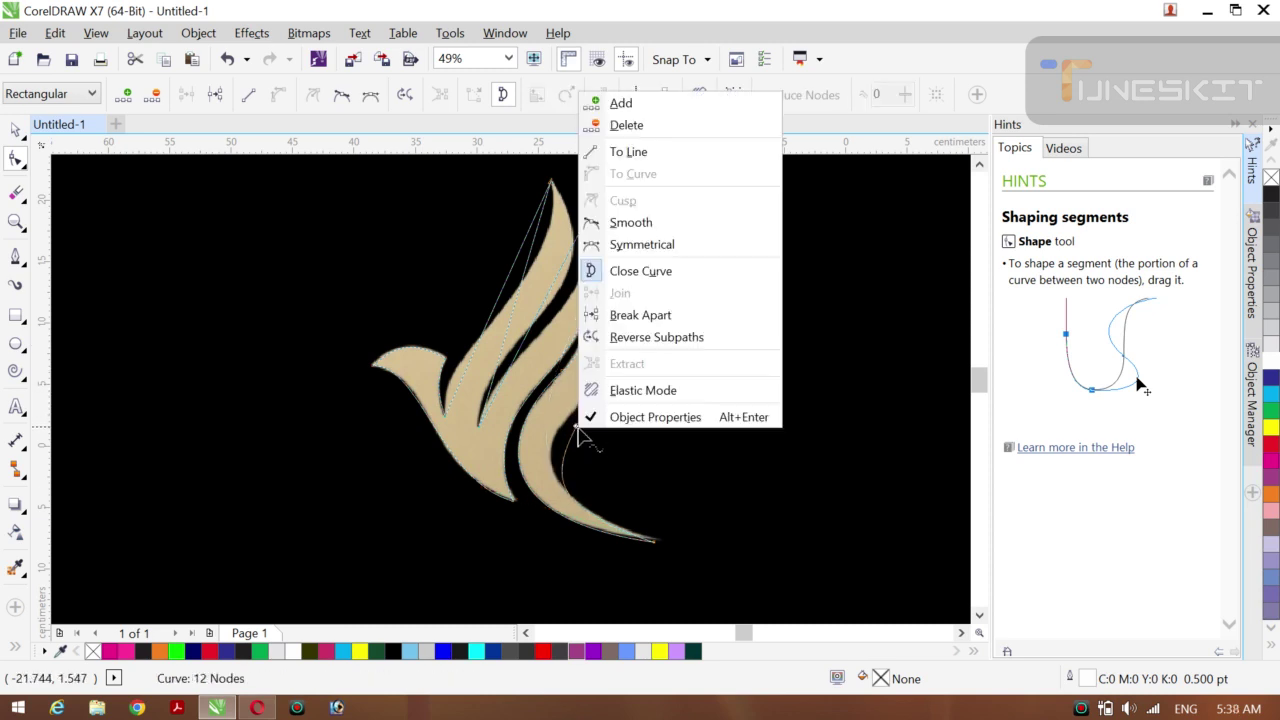
click(606, 104)
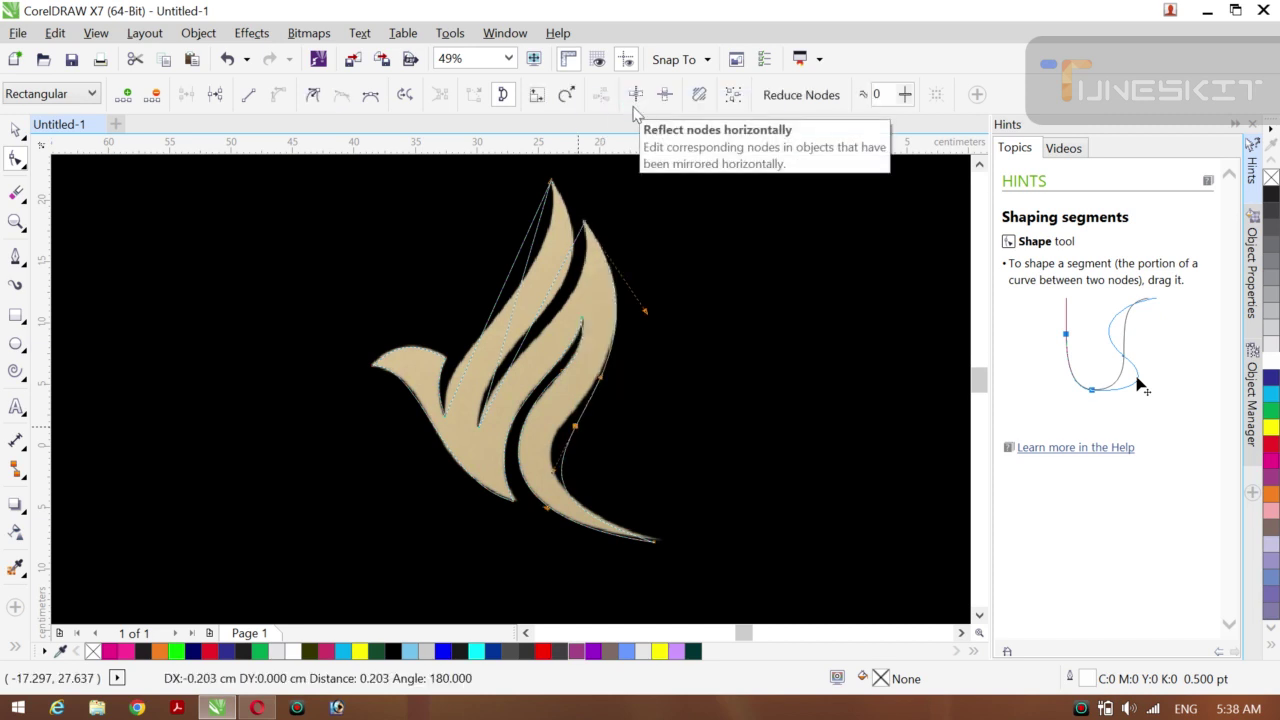
click(633, 108)
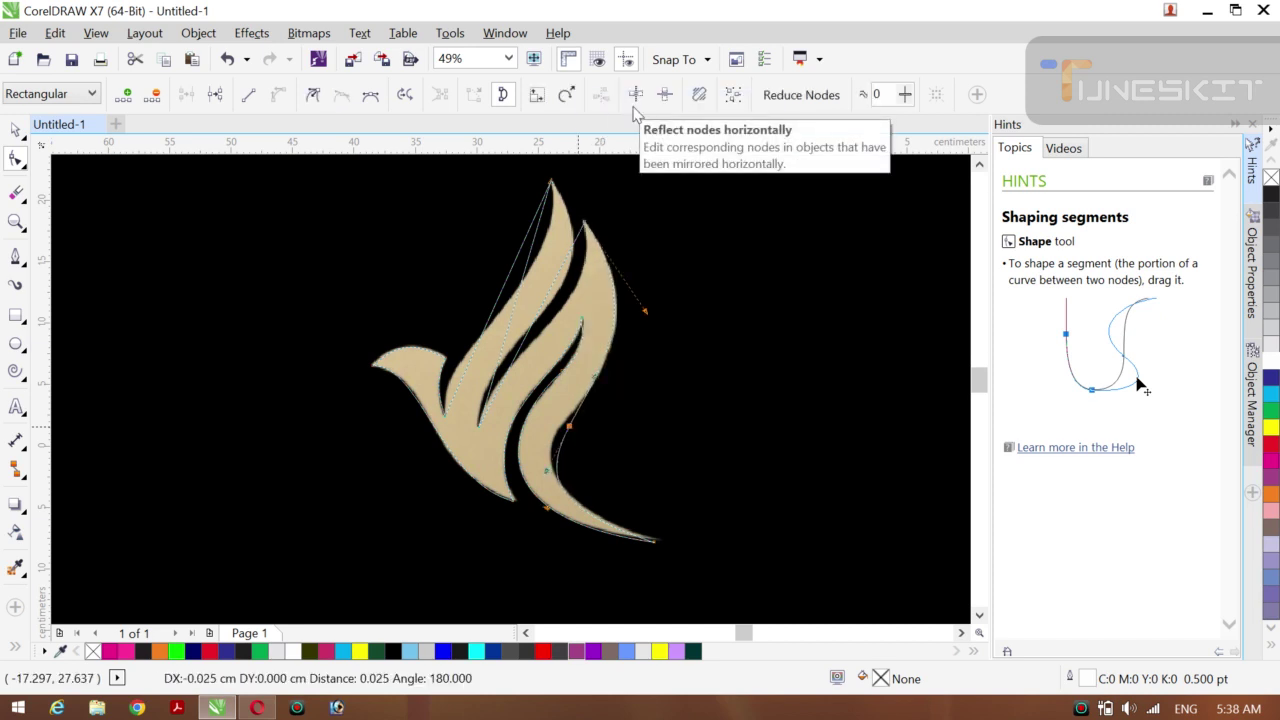
click(633, 100)
click(632, 105)
click(632, 105)
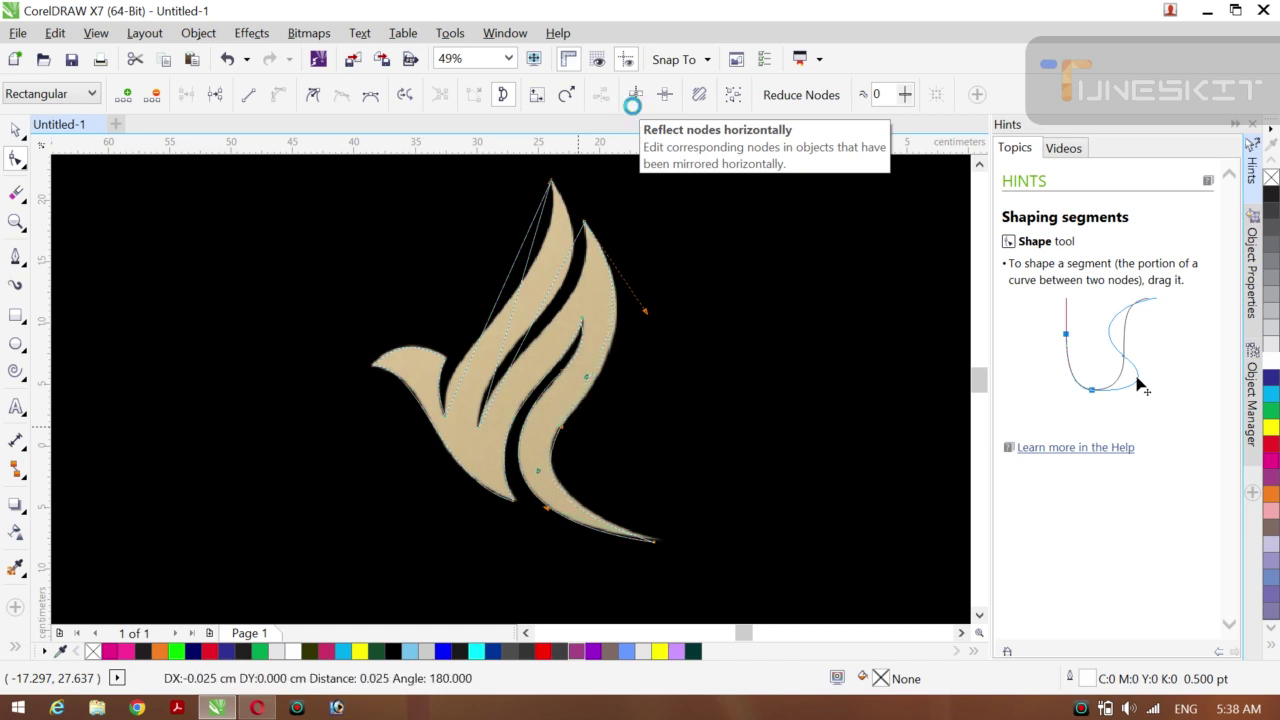
click(633, 113)
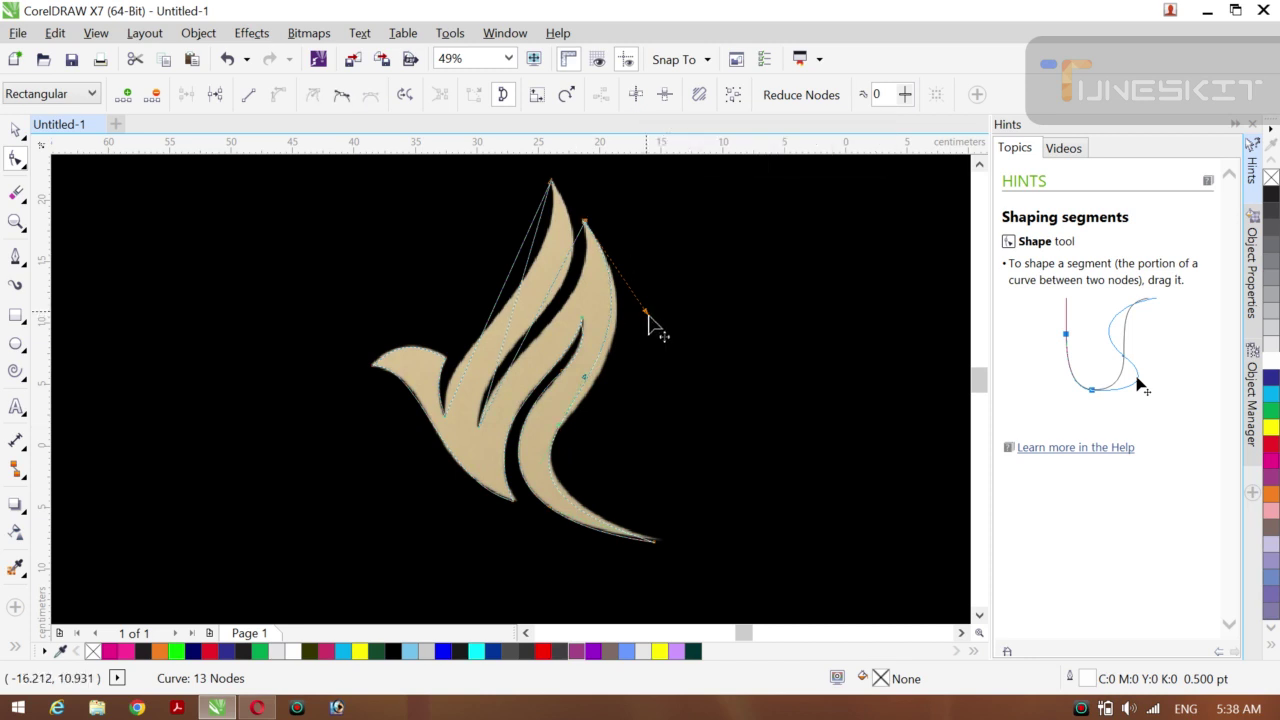
Step: Adjust the outer curve's handles at the second wing tip and the tail tip to fit the bird's contour
drag(647, 313, 662, 338)
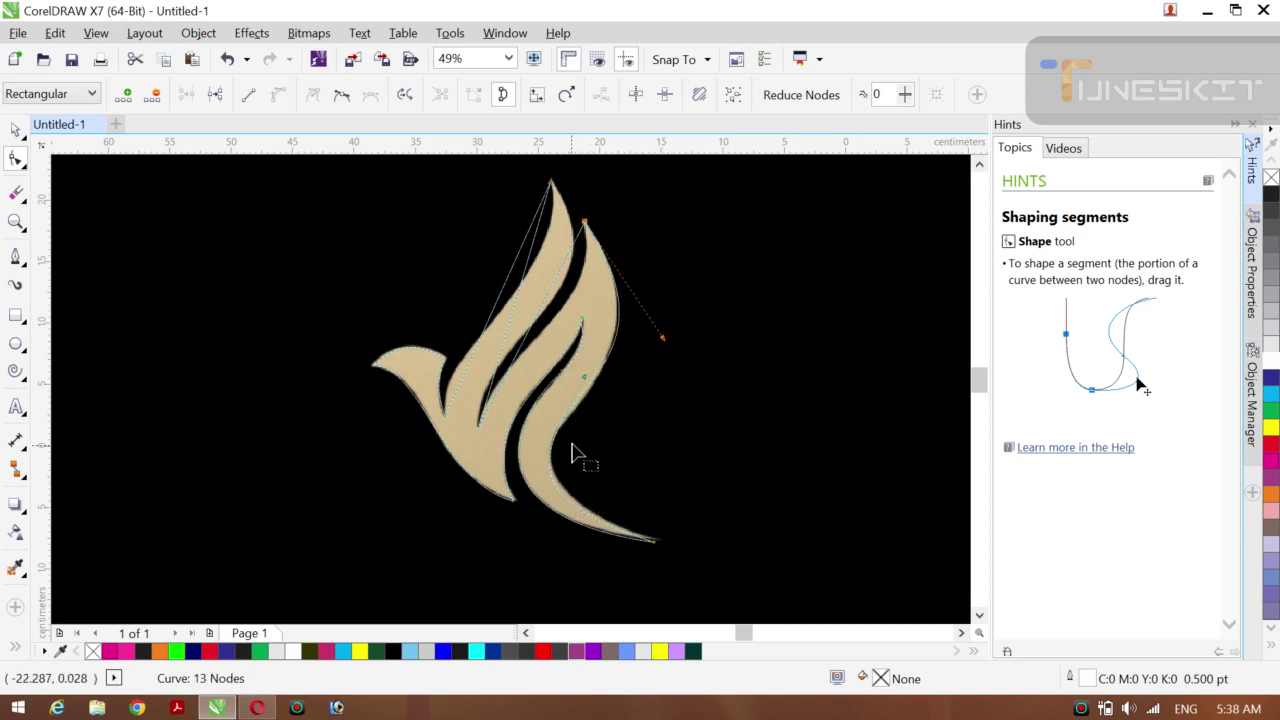
click(653, 543)
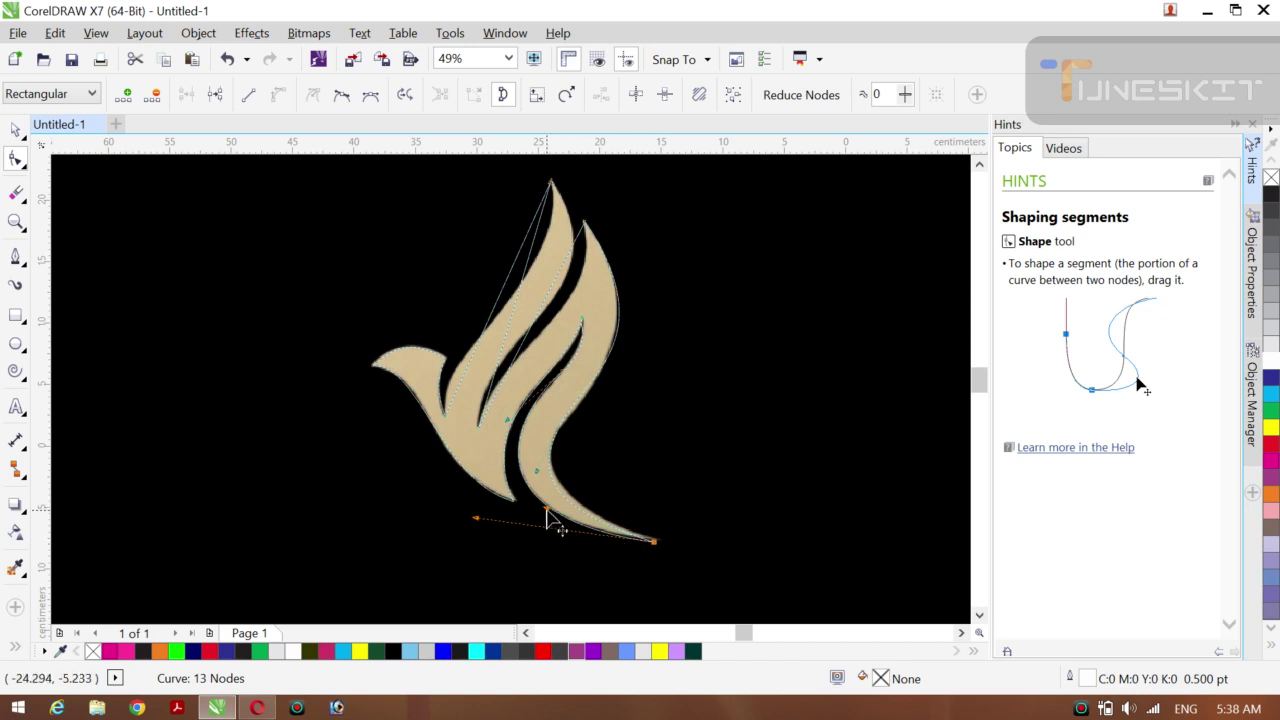
drag(545, 511, 548, 500)
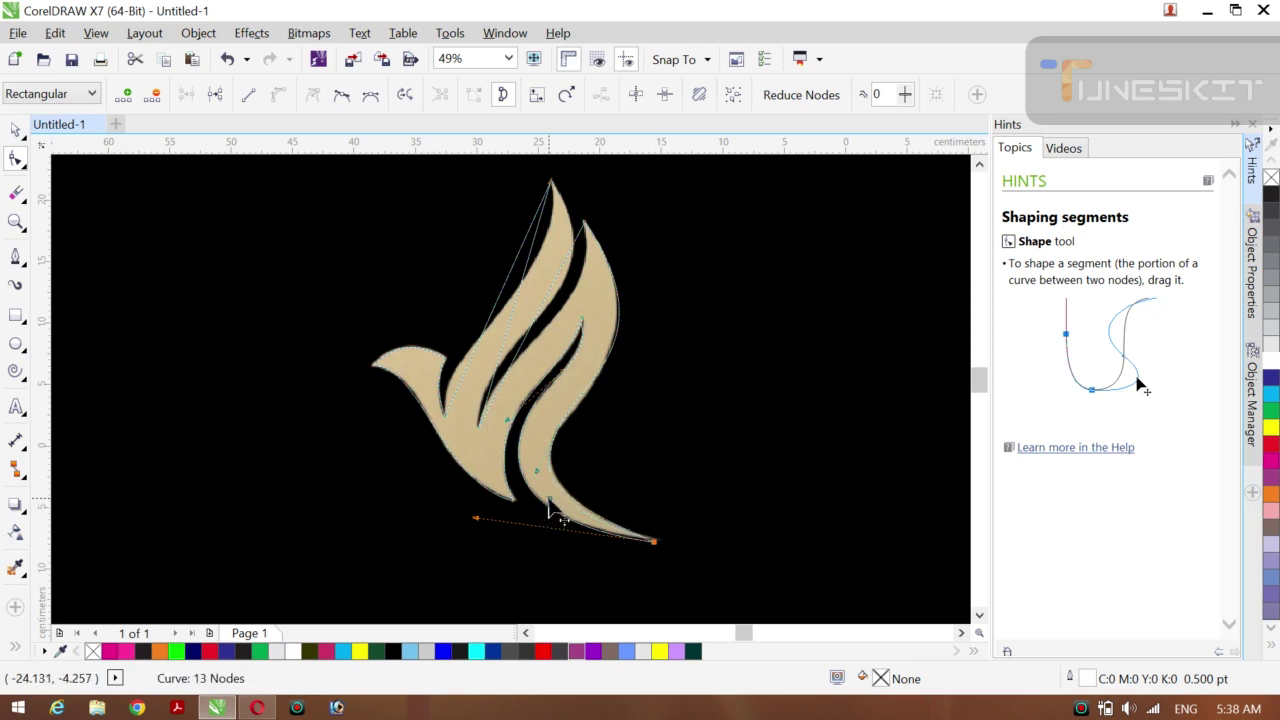
Step: Convert the segment from the second wing tip to the notch between the two feathers to a curve and bend it along the feather's inner edge
click(549, 291)
right_click(550, 290)
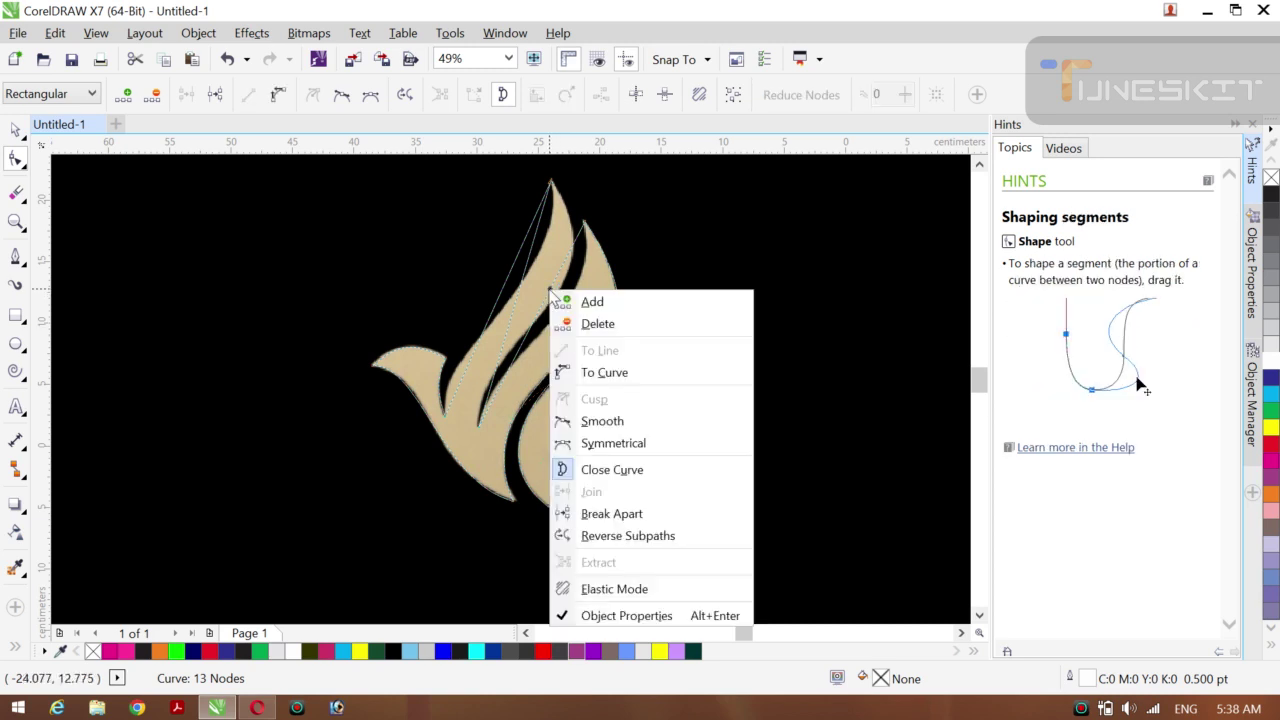
click(597, 373)
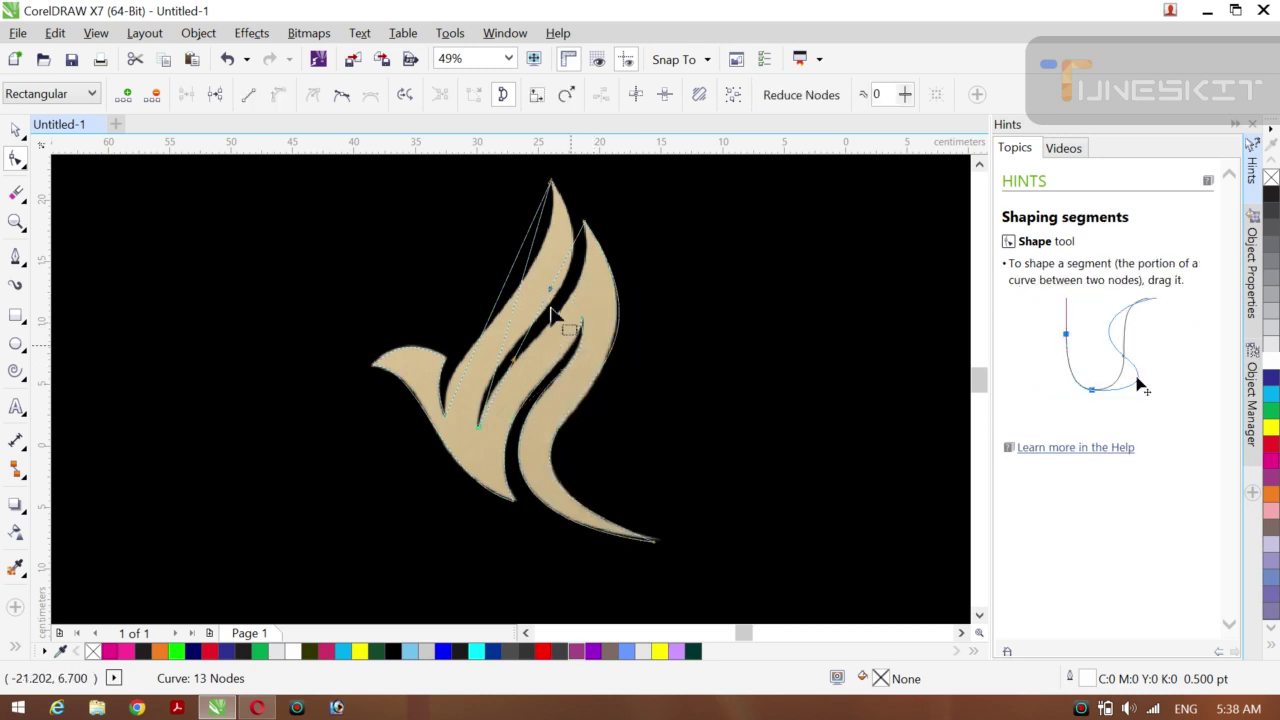
drag(554, 294, 601, 296)
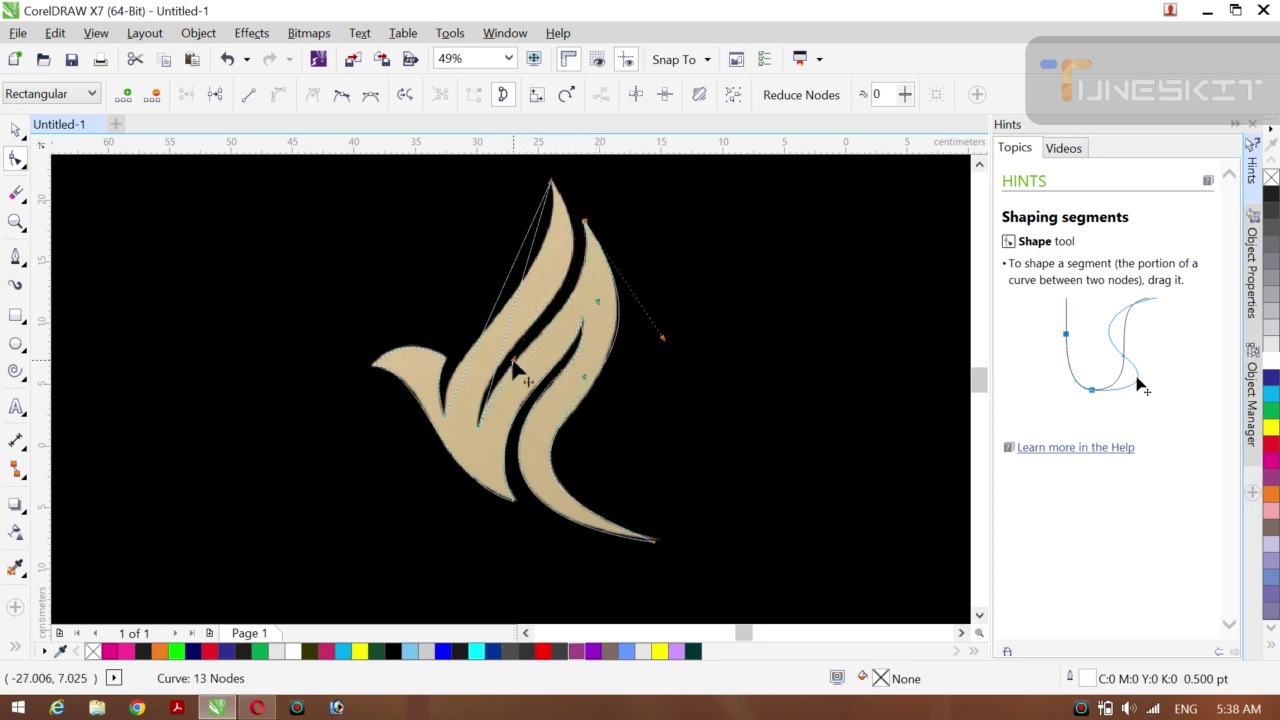
drag(513, 365, 500, 356)
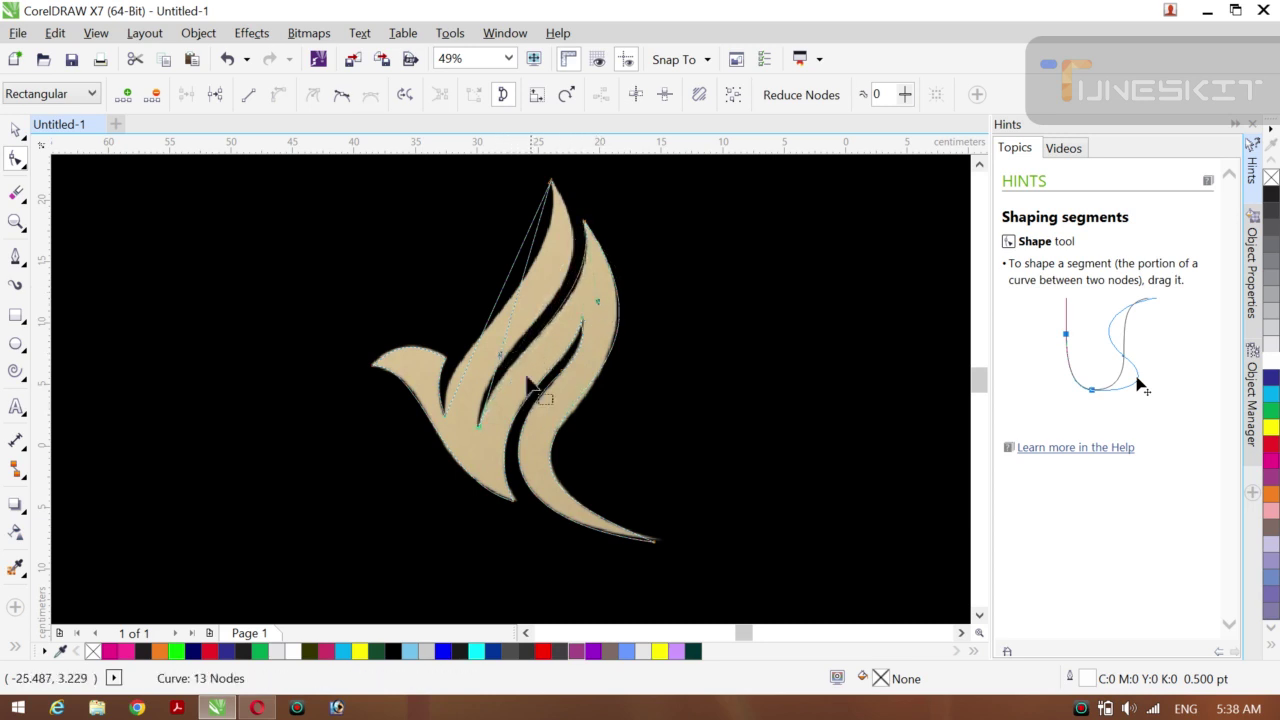
Step: Convert the segment from the feather notch to the topmost wing tip to a curve and shape it along the upper feather's inner edge
right_click(518, 302)
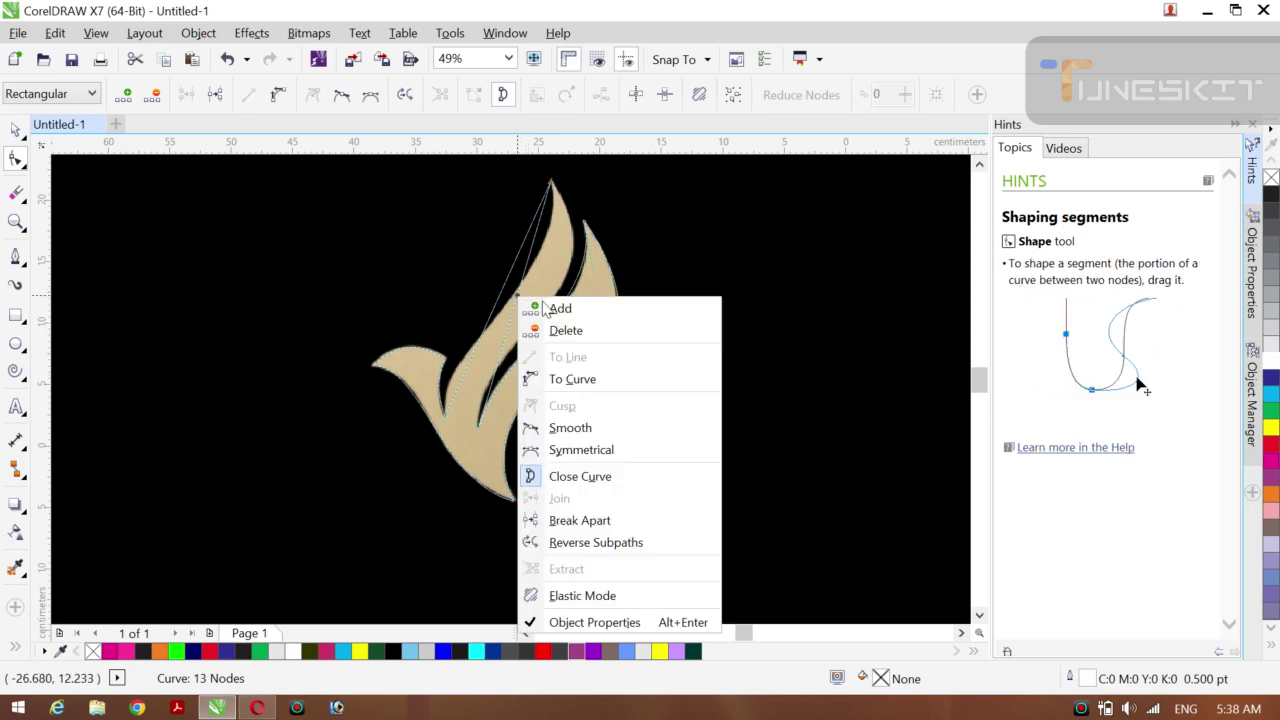
click(561, 380)
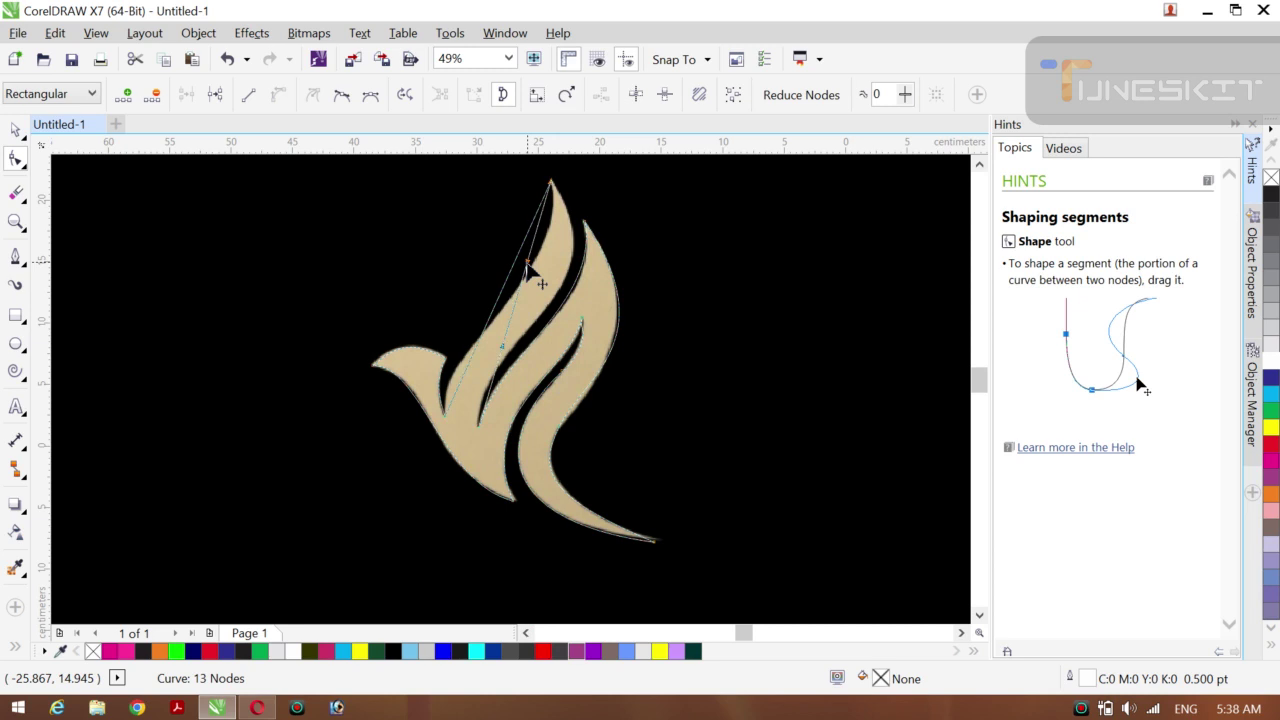
drag(528, 268, 626, 286)
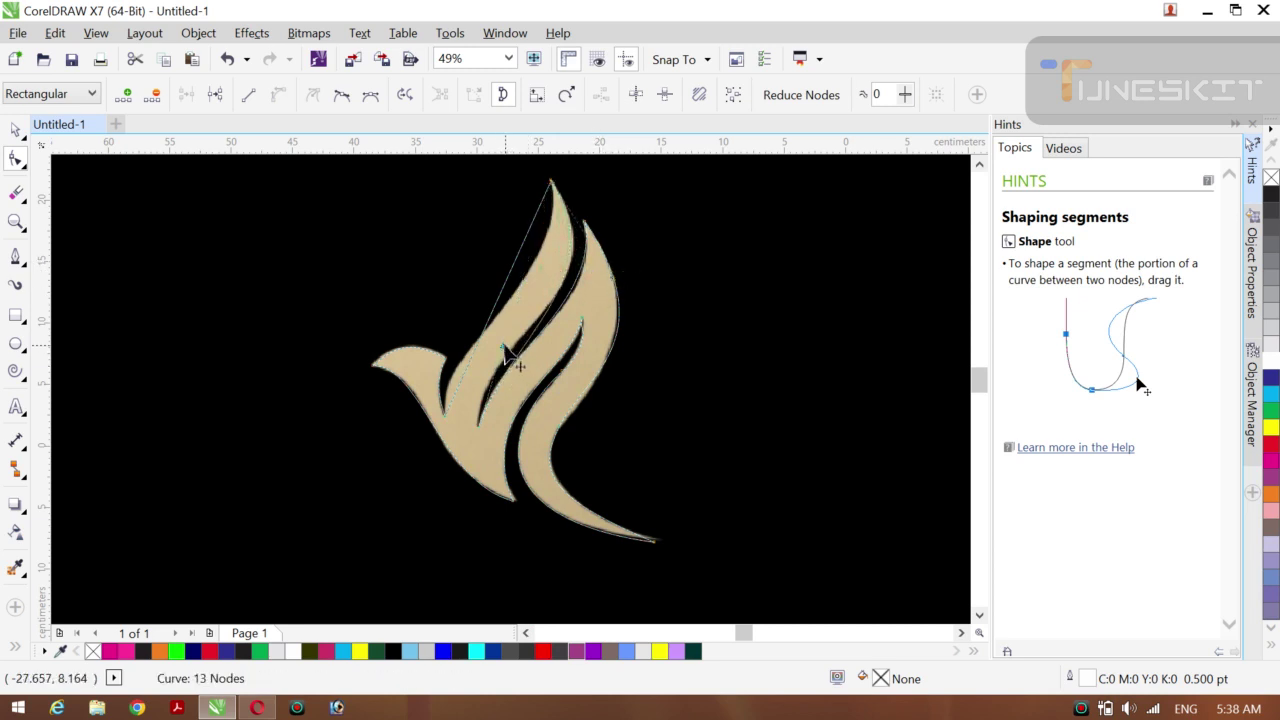
mouse_move(504, 346)
mouse_down()
mouse_move(487, 328)
mouse_move(517, 362)
mouse_up()
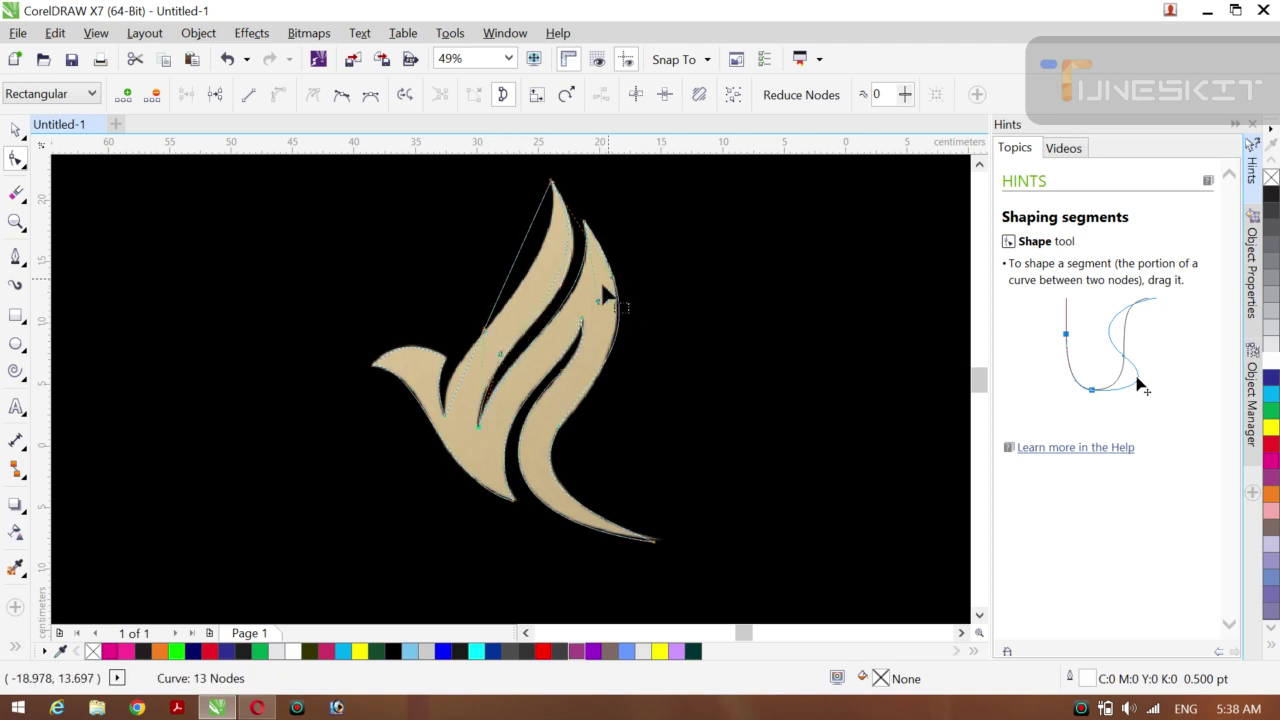
Step: Adjust the curve handles at the second wing tip, the feather notch and the topmost wing tip to fit the bird's edges
click(610, 314)
drag(622, 333, 648, 334)
click(668, 348)
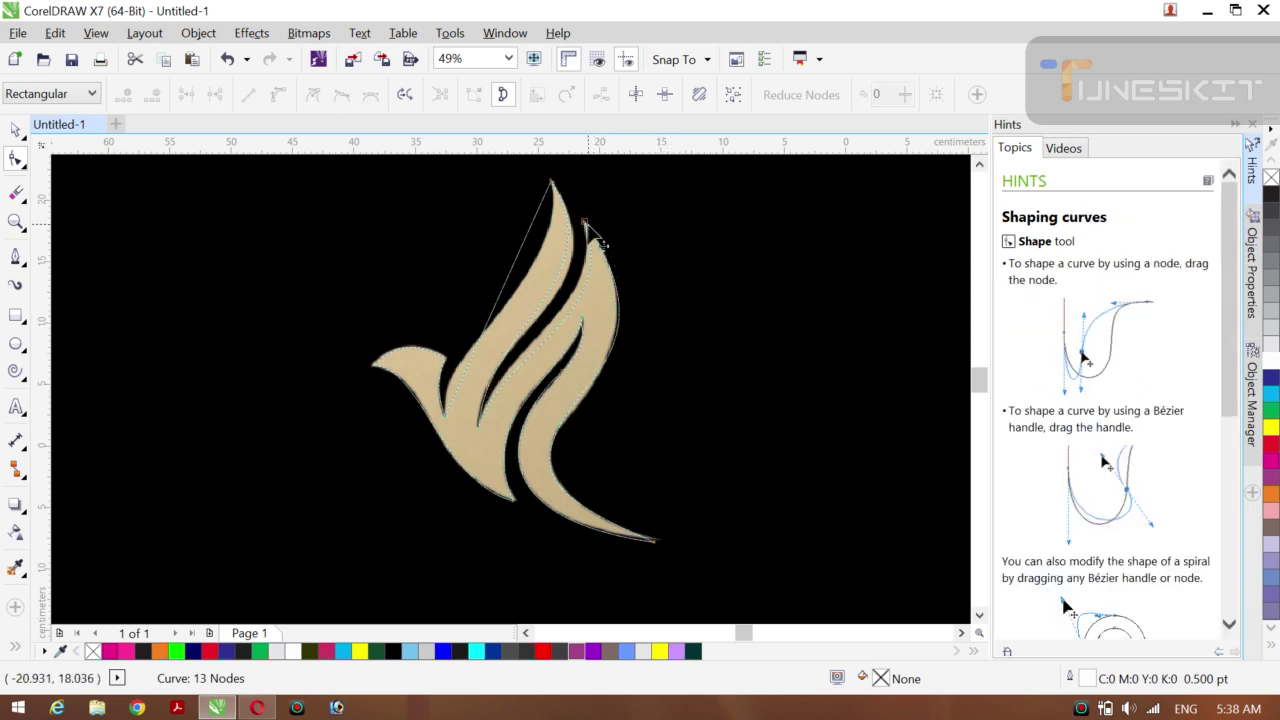
click(586, 224)
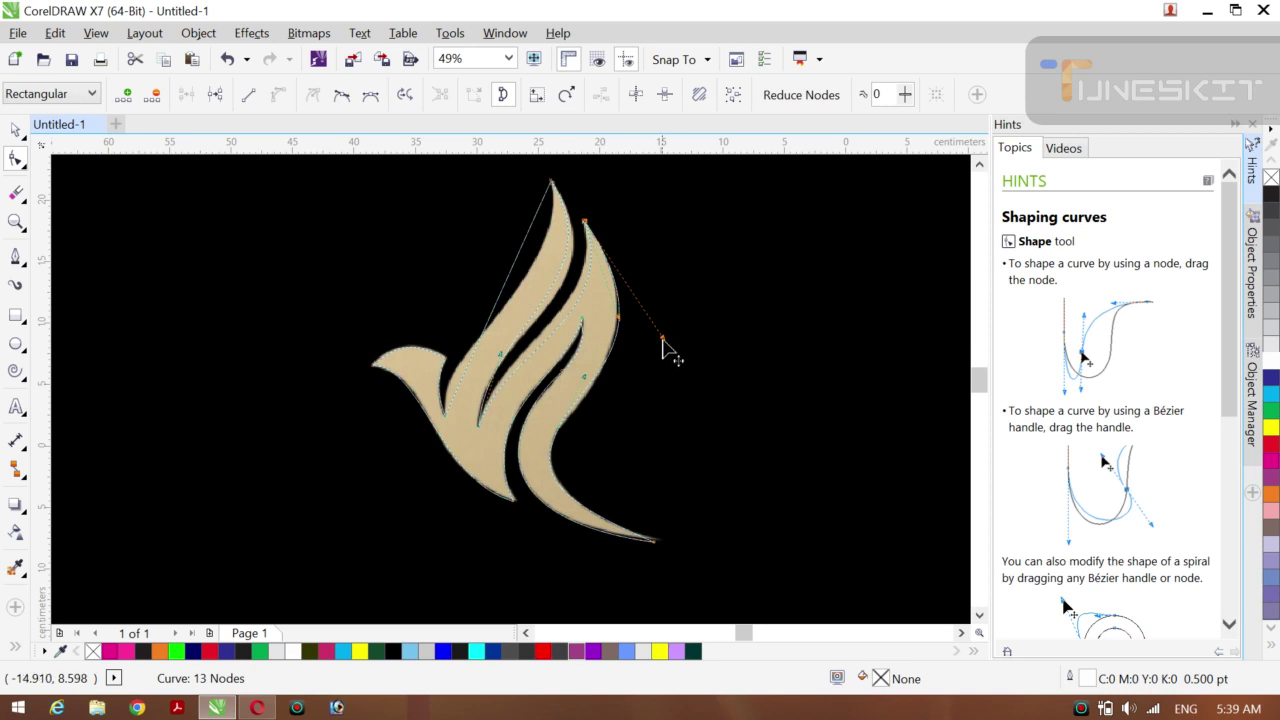
mouse_move(662, 338)
mouse_down()
mouse_move(649, 340)
mouse_move(660, 342)
mouse_up()
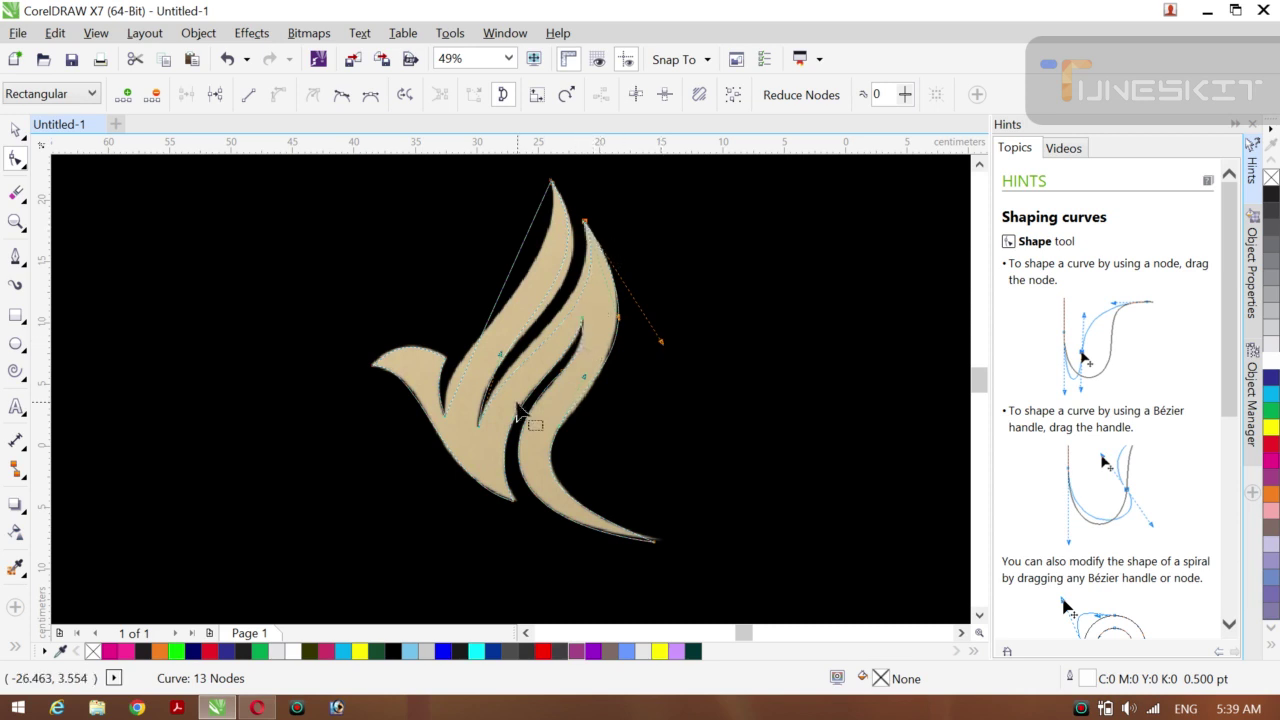
click(478, 426)
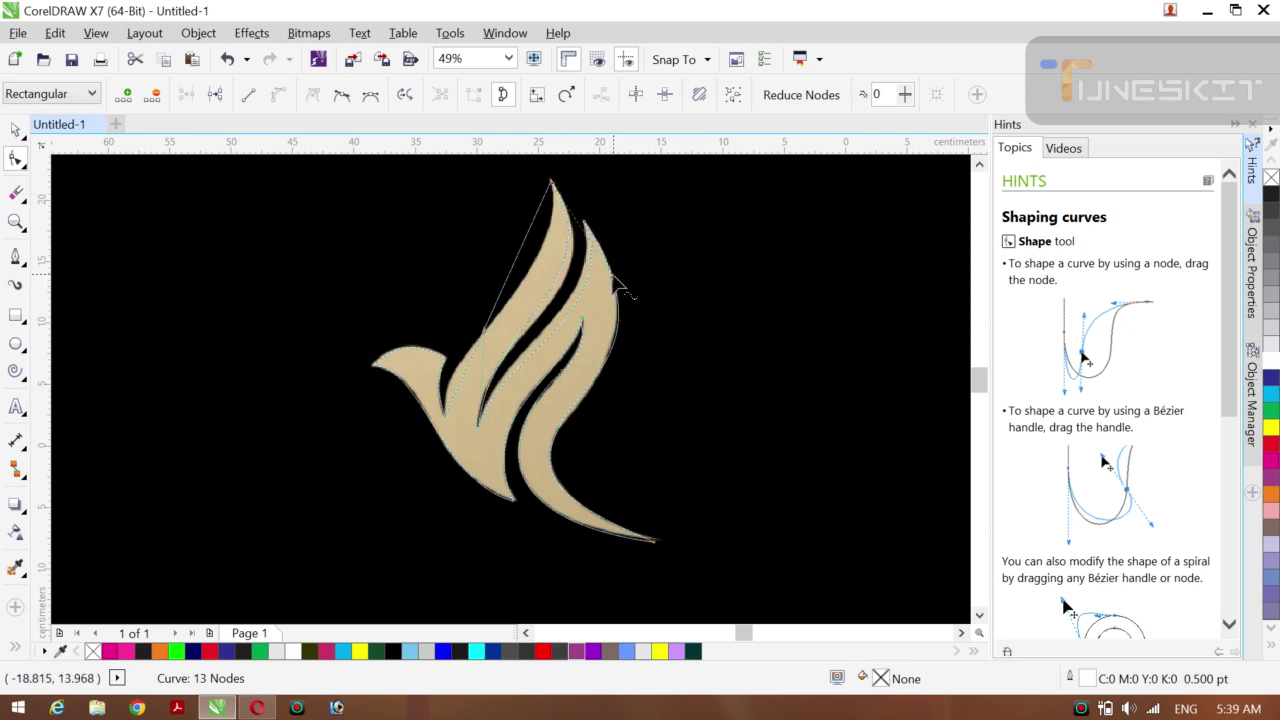
drag(617, 285, 629, 284)
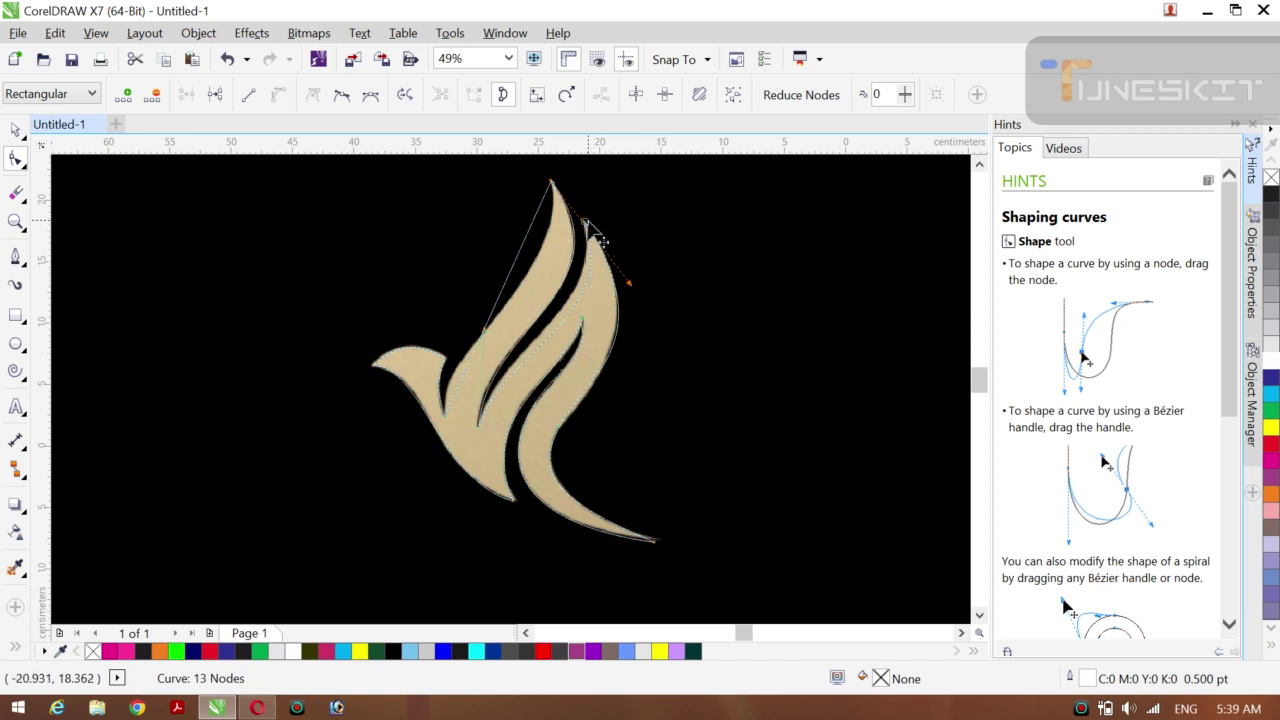
mouse_move(586, 221)
mouse_down()
mouse_move(658, 342)
mouse_move(616, 345)
mouse_move(661, 344)
mouse_move(598, 320)
mouse_up()
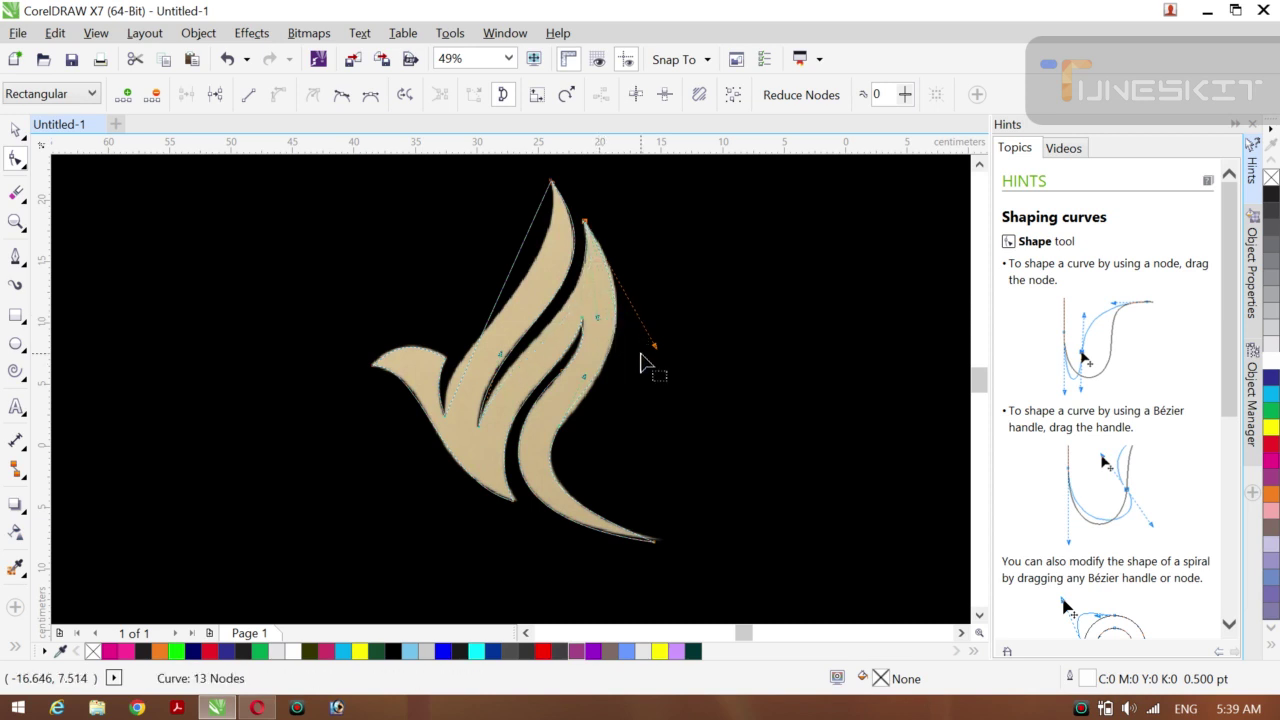
Step: Convert the remaining straight segment on the upper feather's outer edge to a curve and bend it inward at the topmost tip
right_click(516, 263)
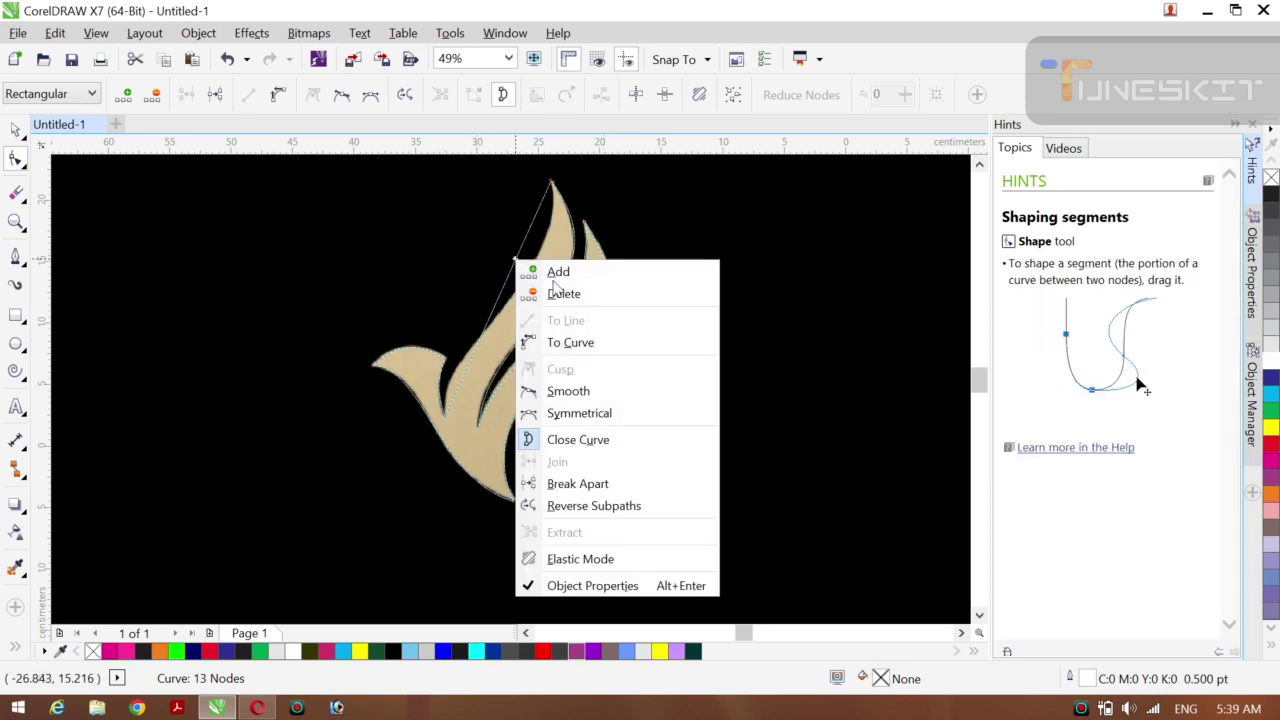
click(567, 343)
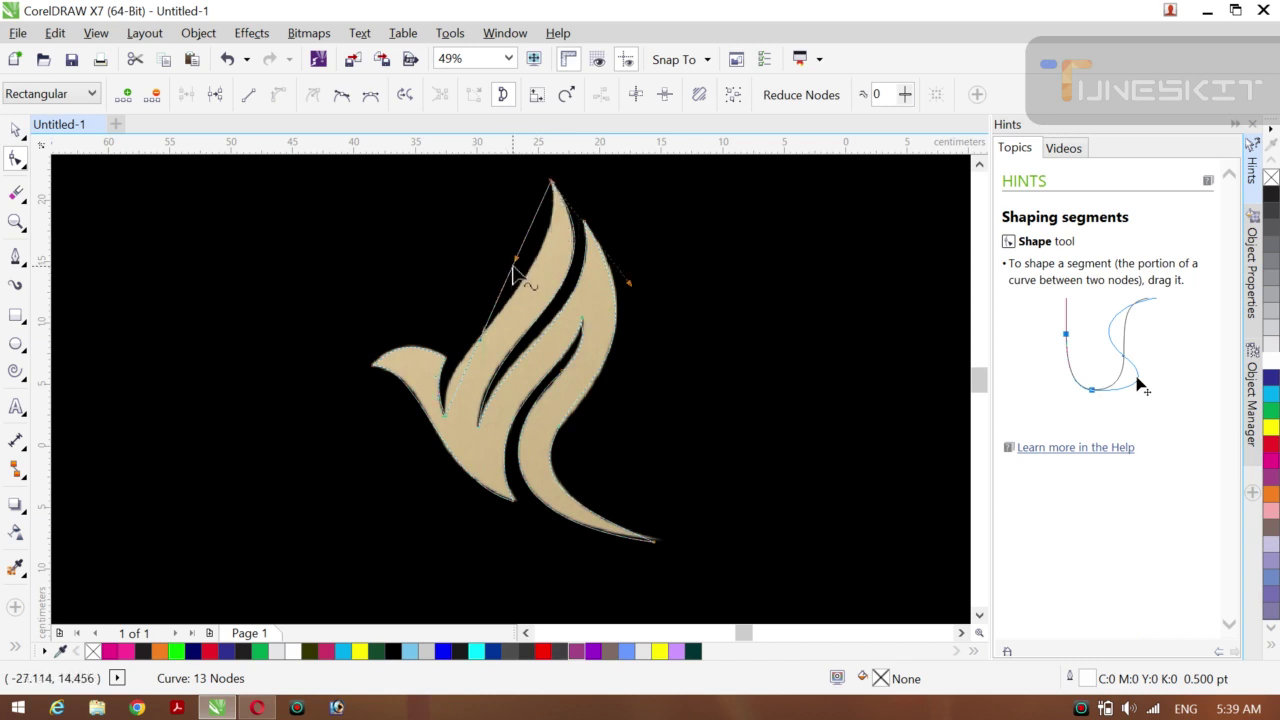
drag(516, 258, 543, 251)
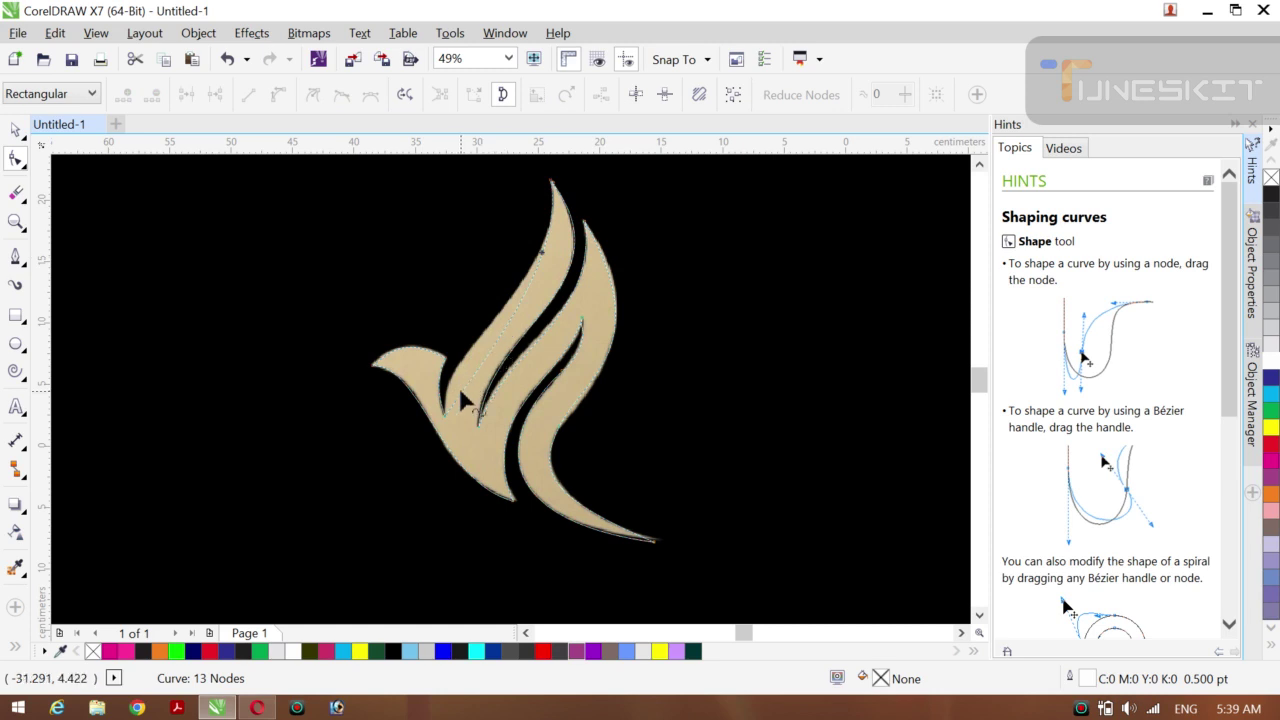
Step: Adjust the outer-edge curve's handles at the neck notch and the topmost wing tip to follow the upper feather
click(445, 420)
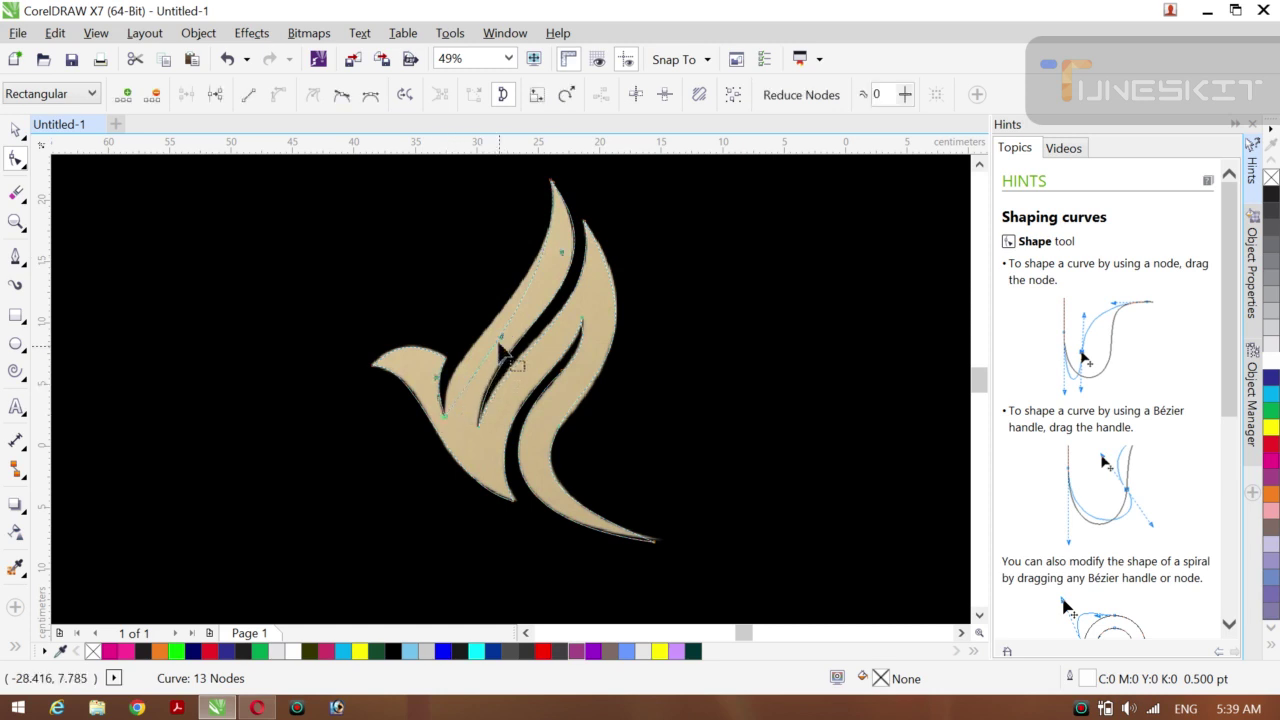
drag(496, 328, 438, 327)
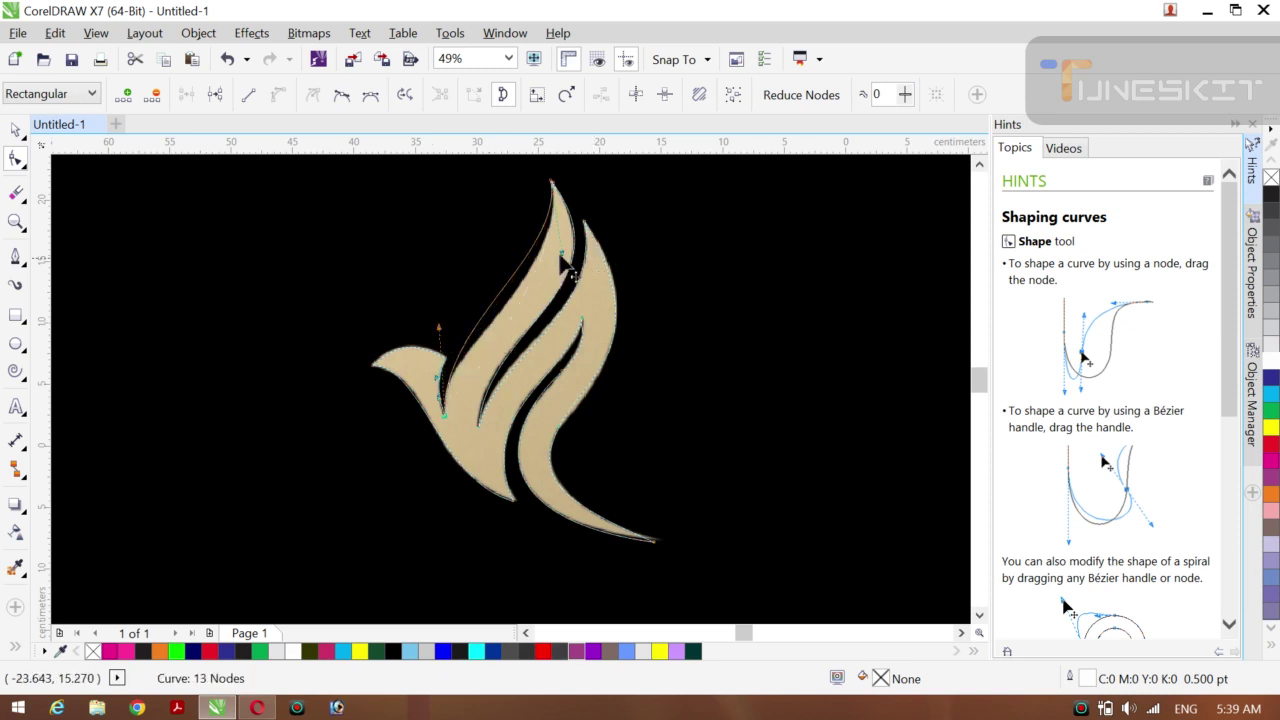
drag(565, 262, 566, 292)
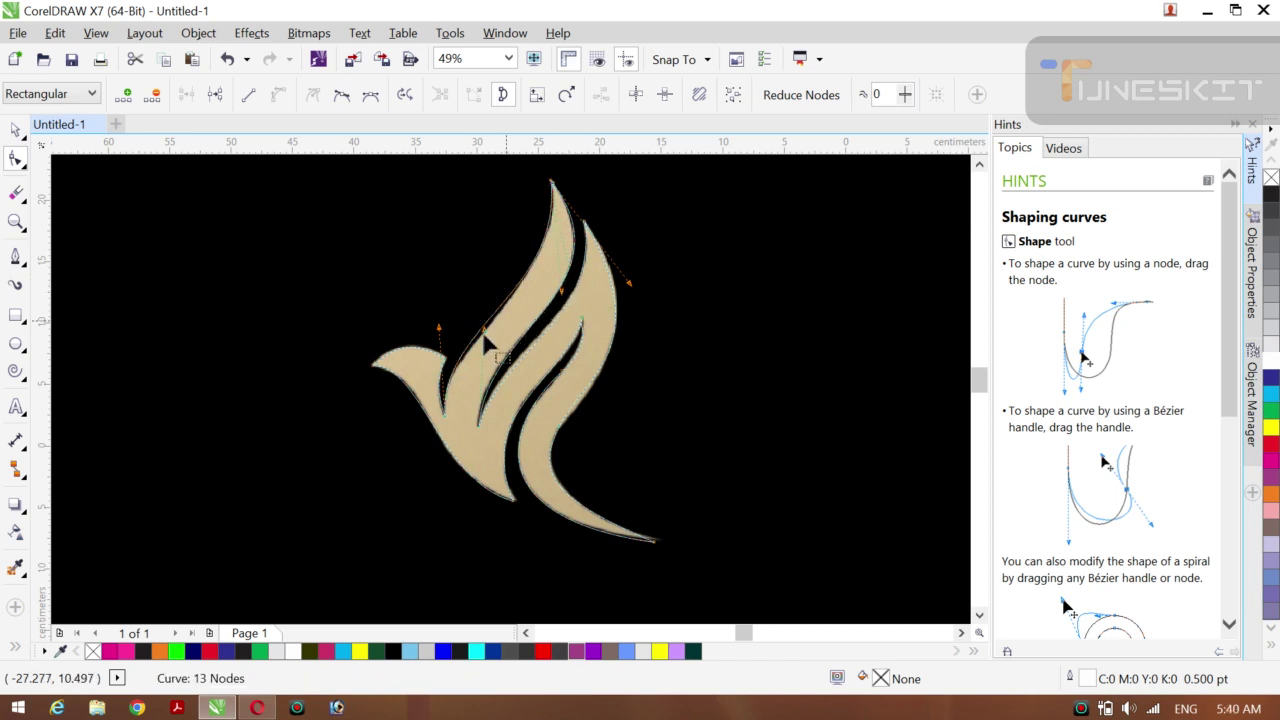
drag(440, 327, 445, 331)
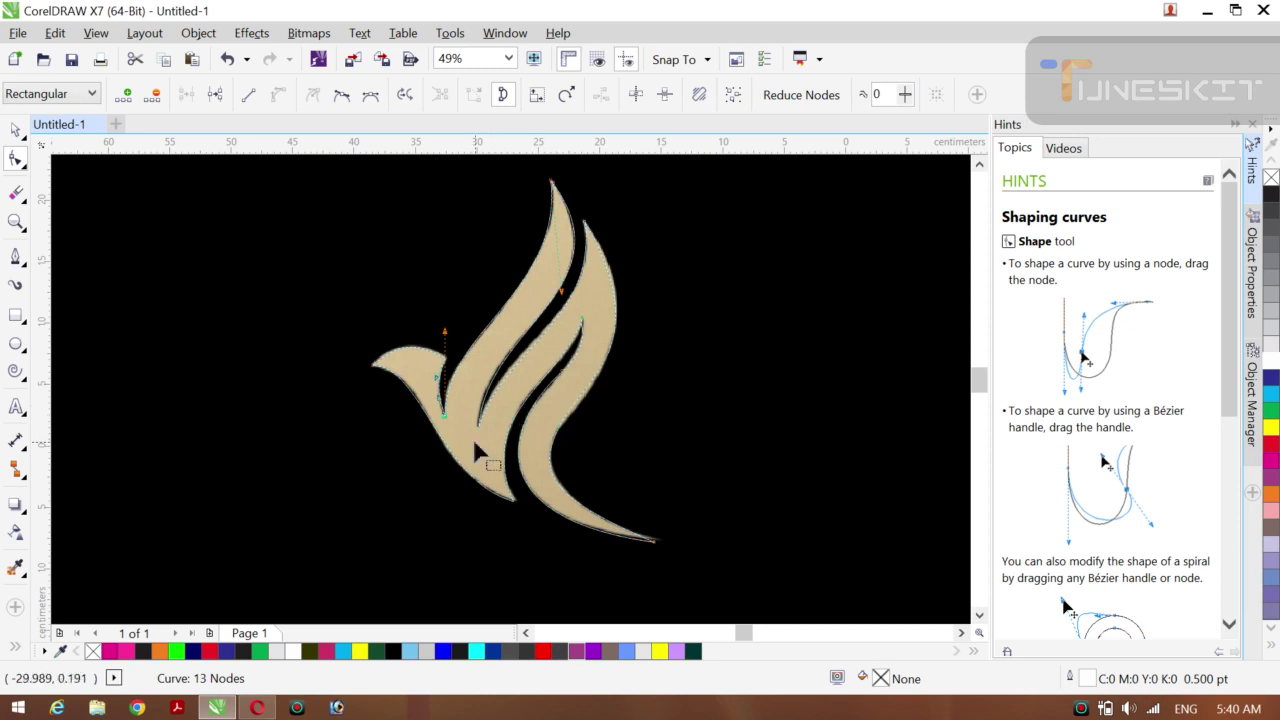
Step: Move the bitmap away from the traced outline to check the outline's shape, and undo the move
click(25, 143)
click(71, 129)
click(249, 342)
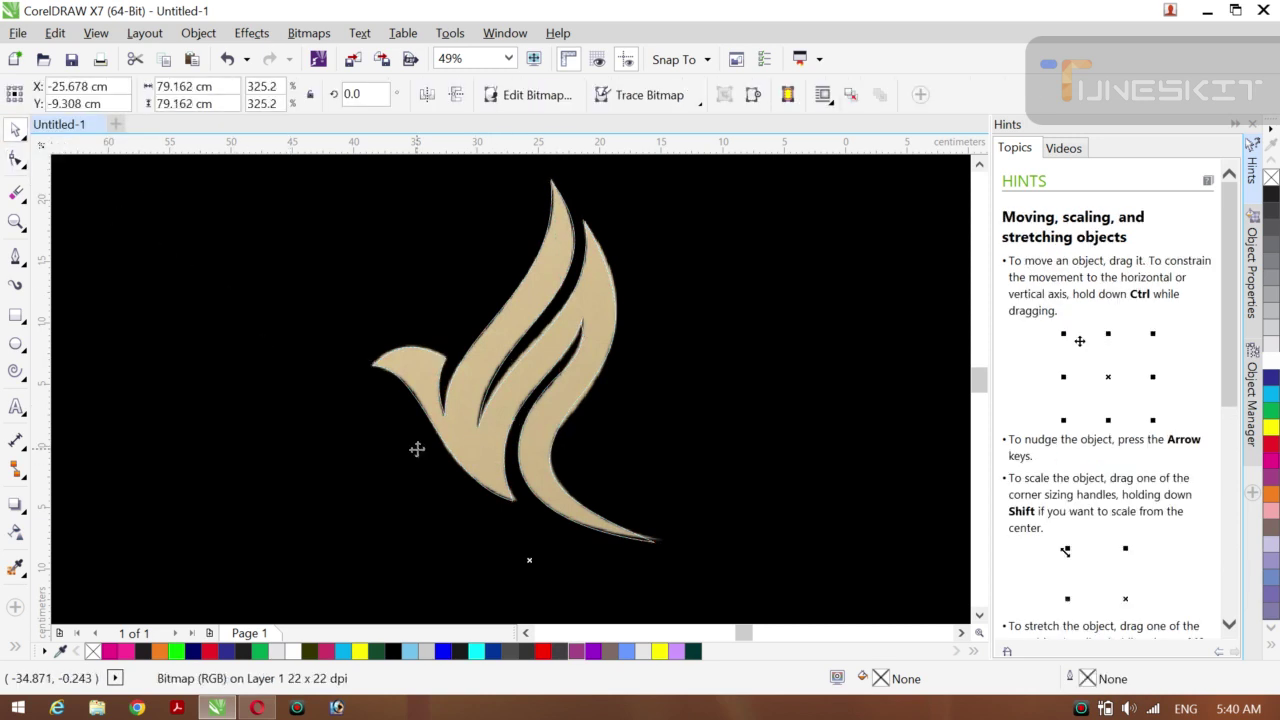
mouse_move(418, 450)
mouse_down()
mouse_move(280, 440)
mouse_move(215, 455)
mouse_up()
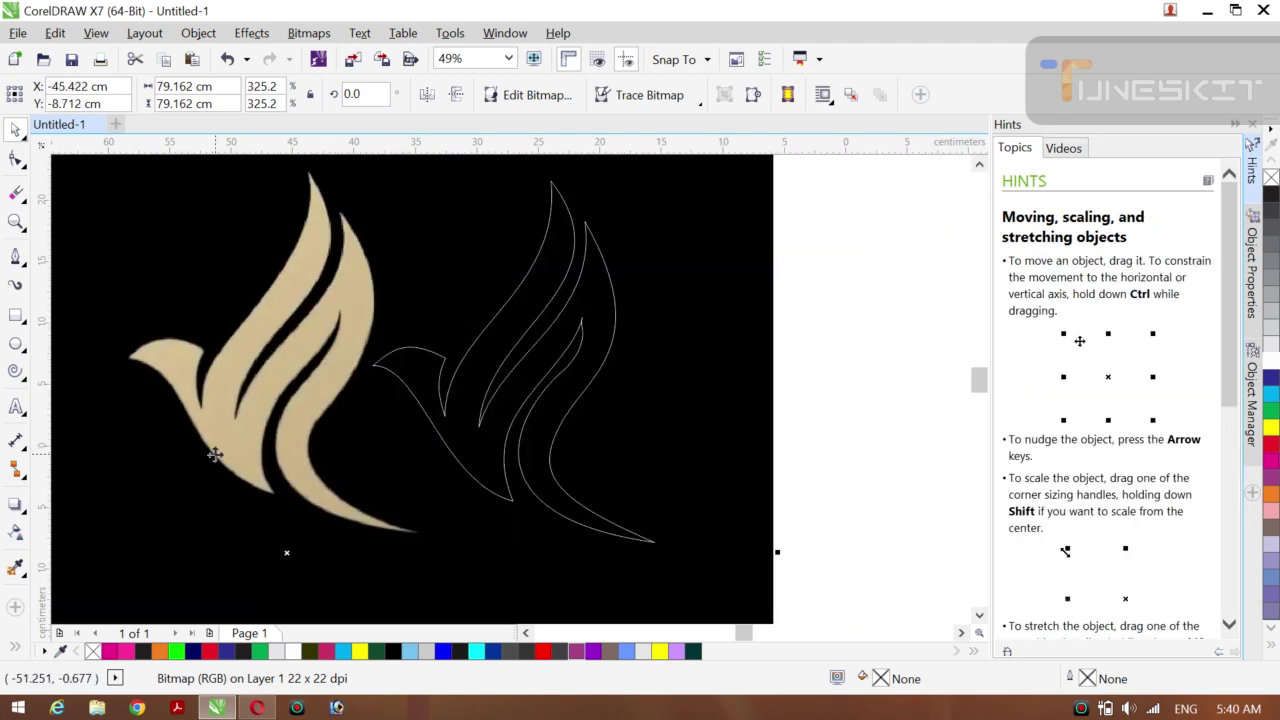
key(ctrl+z)
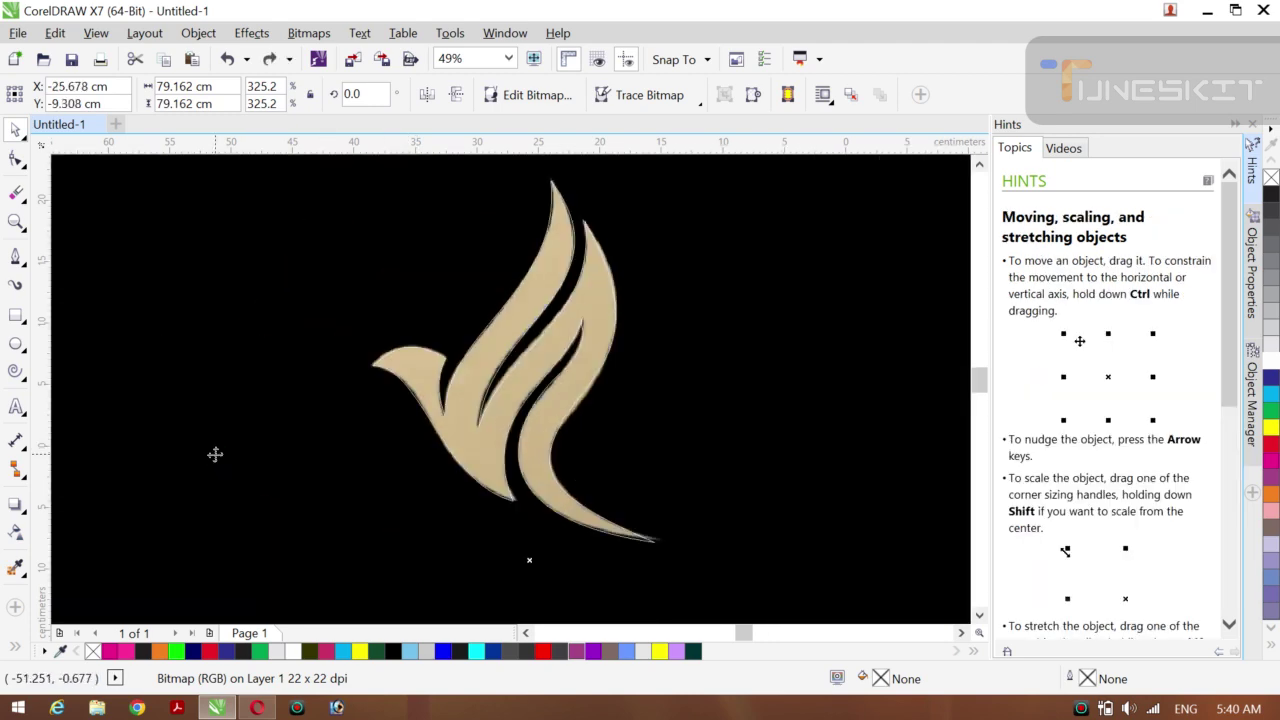
Step: Select the bitmap and the traced outline together and set the outline colour to black
click(24, 143)
click(60, 127)
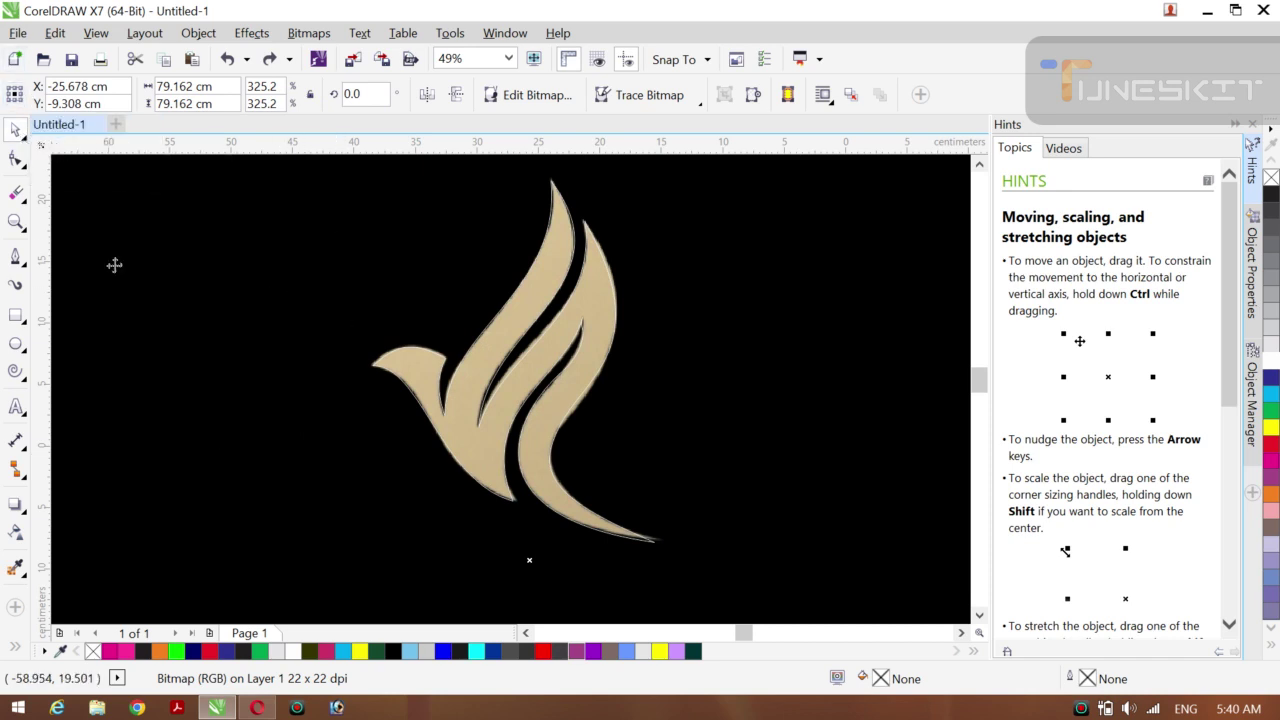
click(195, 427)
shift+click(613, 477)
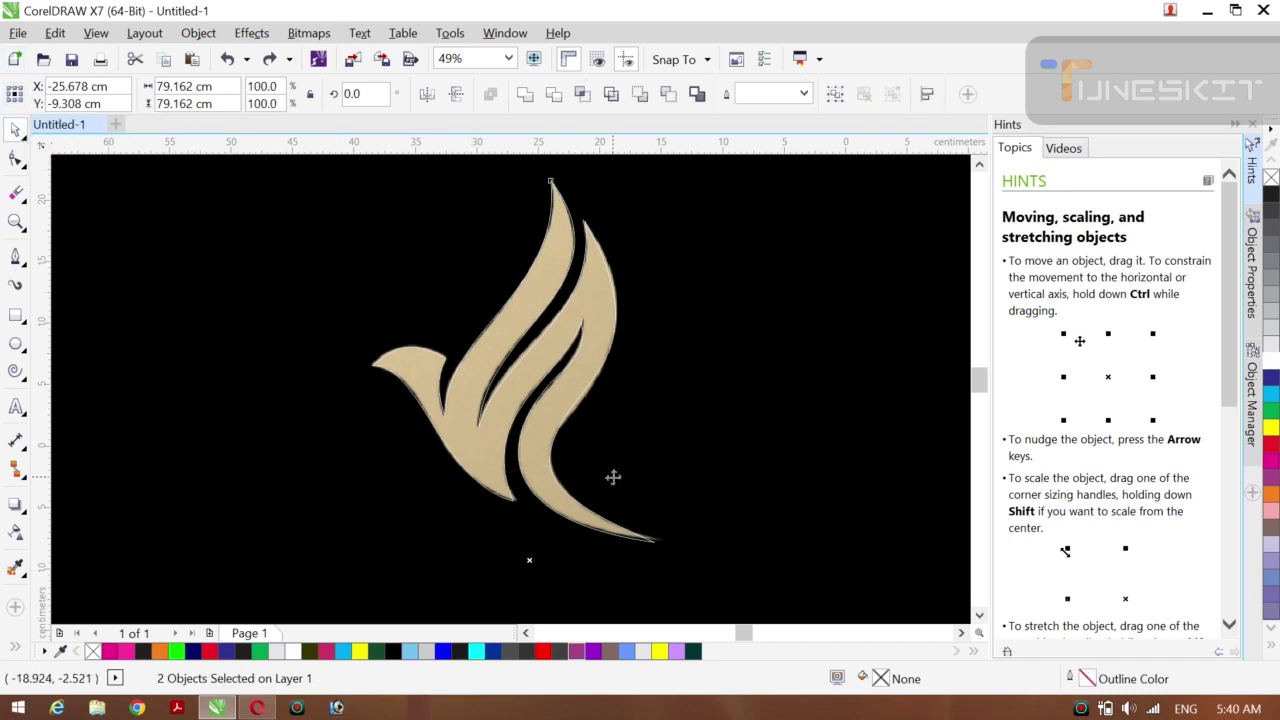
right_click(1271, 193)
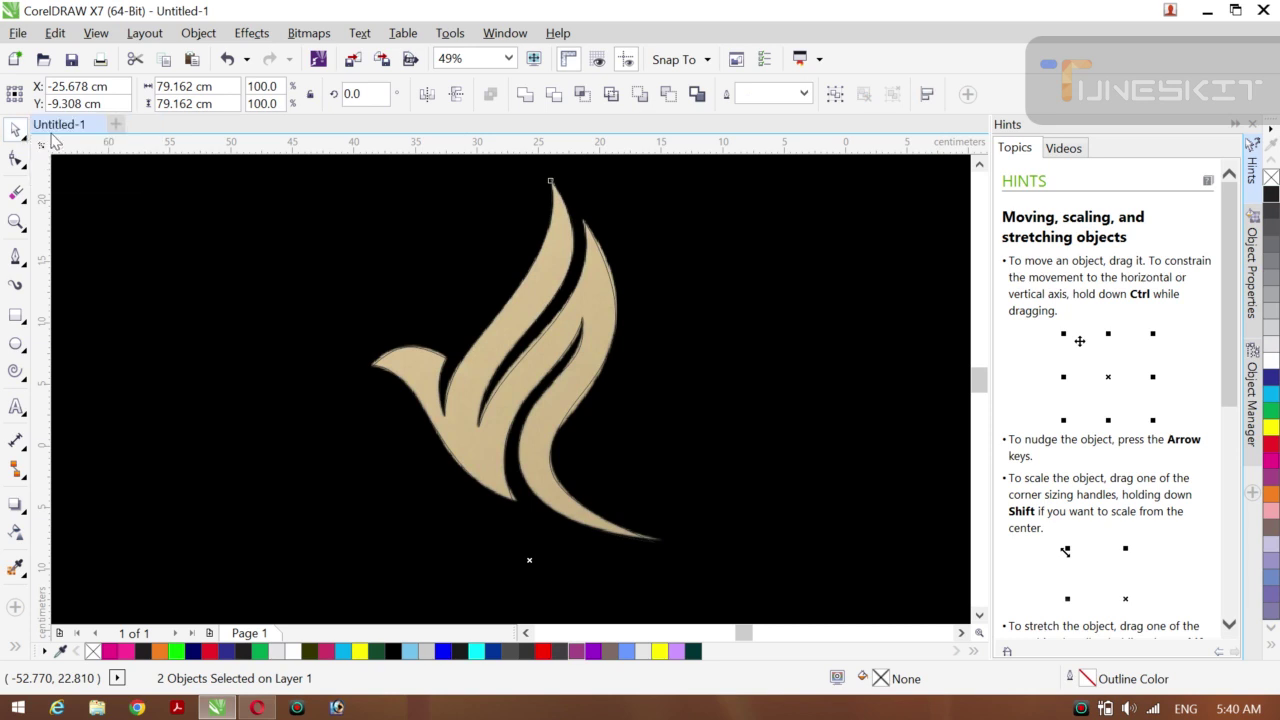
Step: Try deleting and moving the selected bitmap and outline together, undoing each change
click(155, 329)
key(Delete)
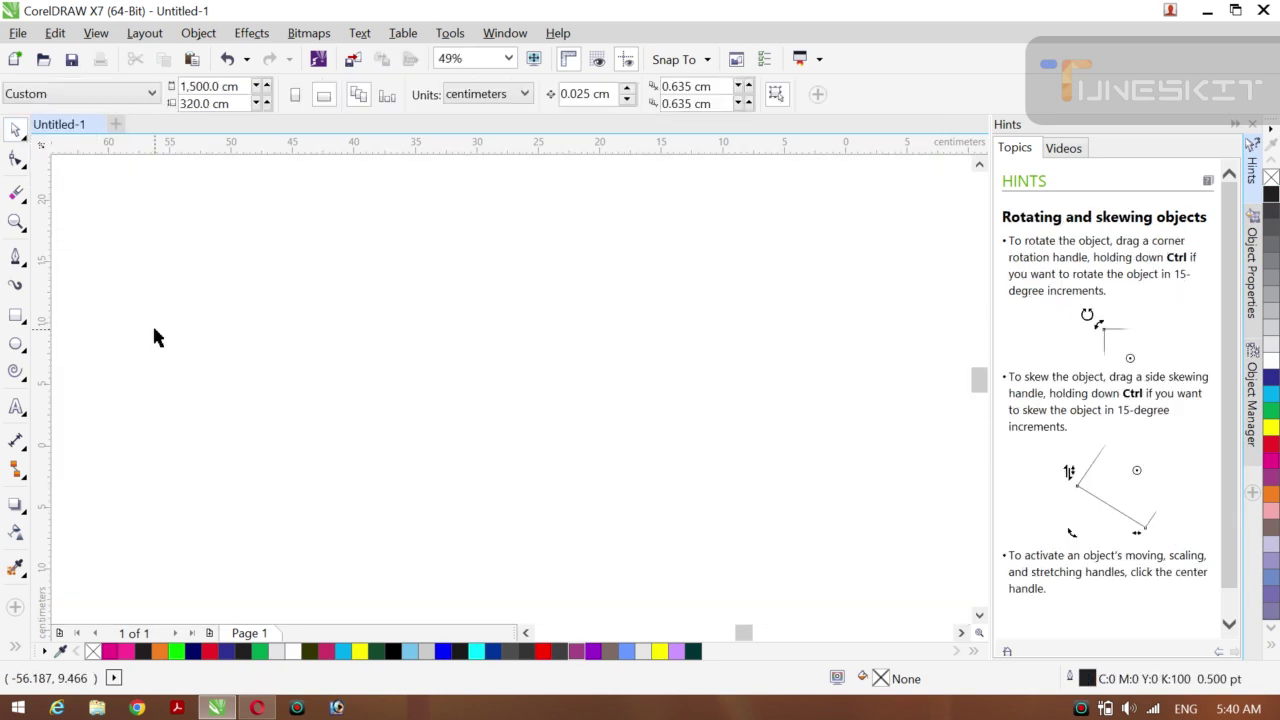
key(ctrl+z)
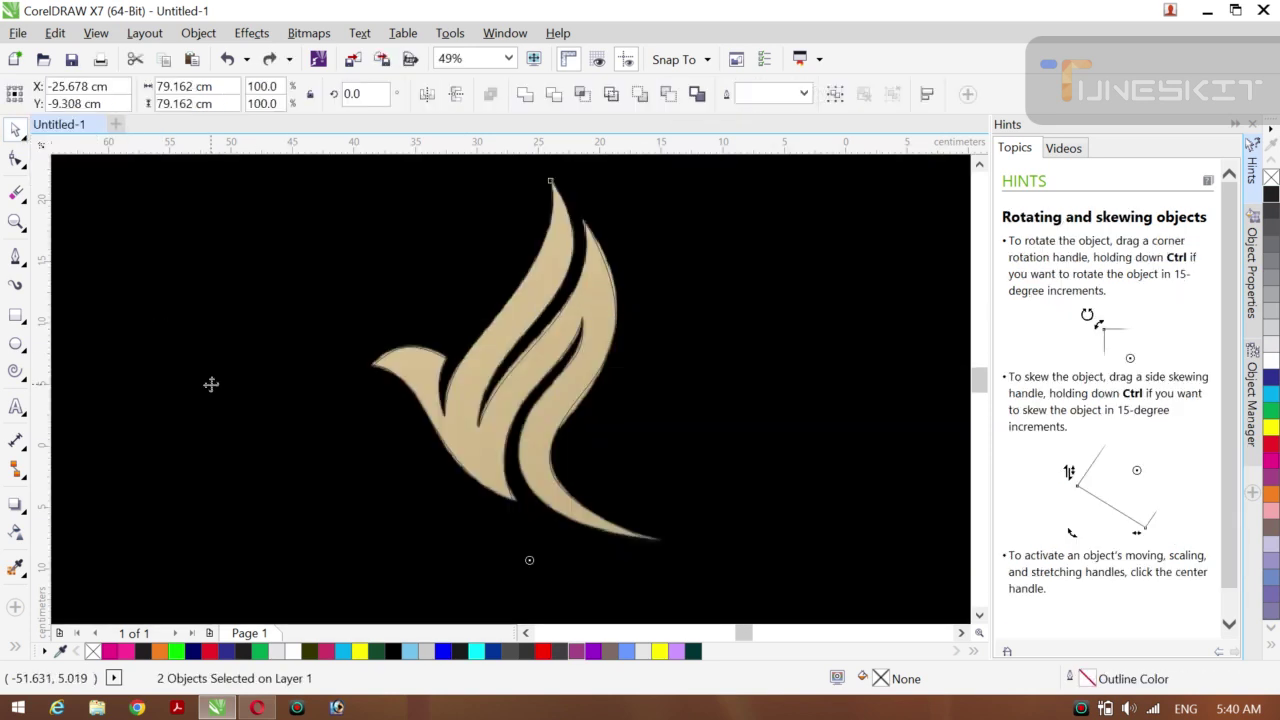
right_click(212, 388)
click(117, 316)
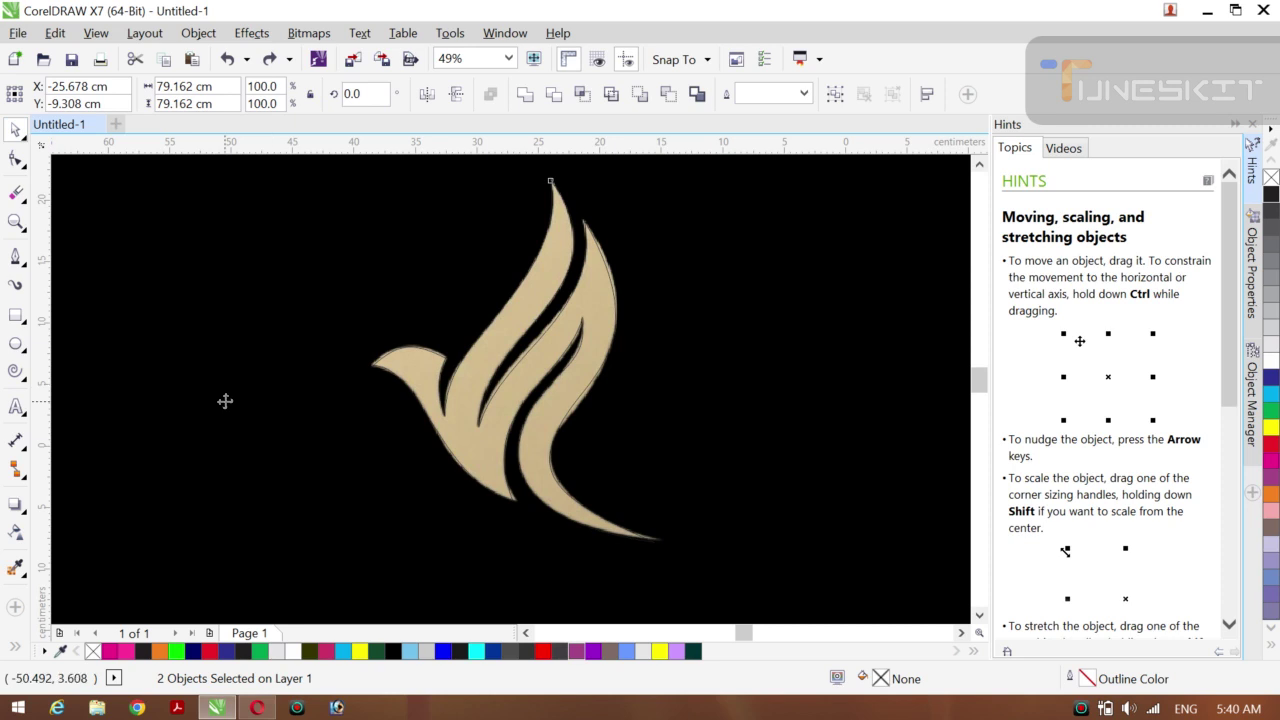
key(Delete)
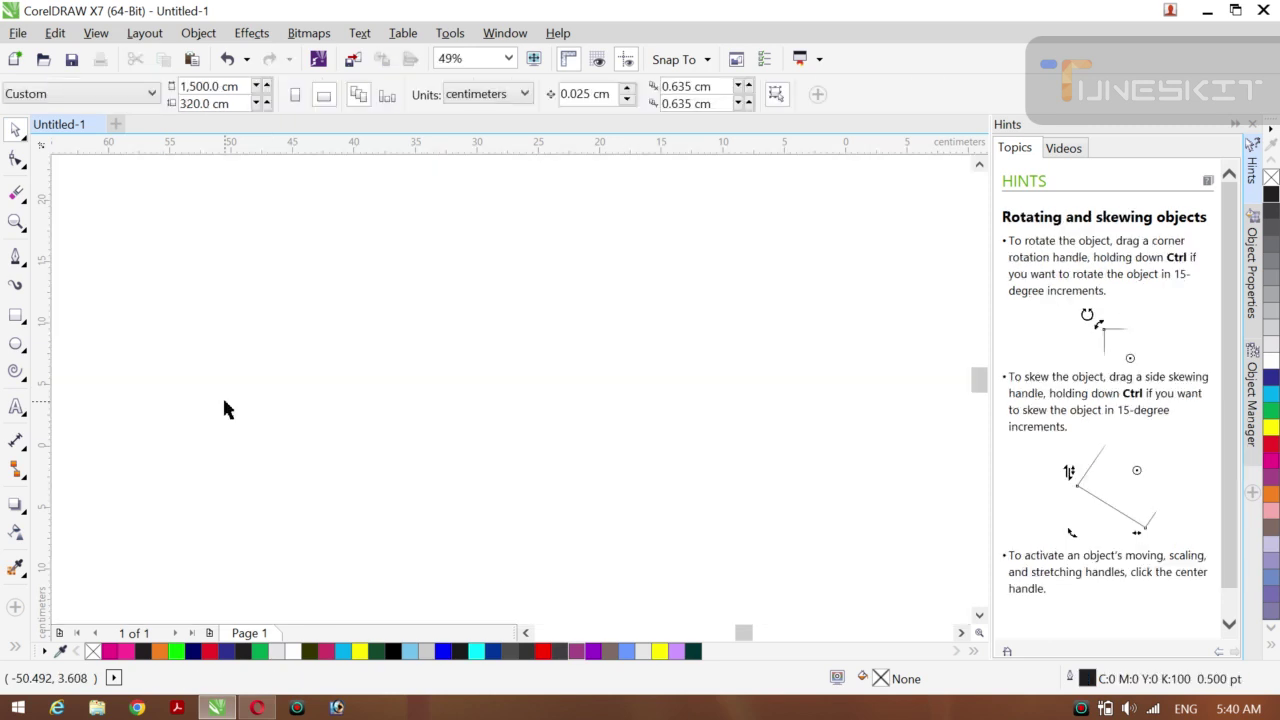
key(ctrl+z)
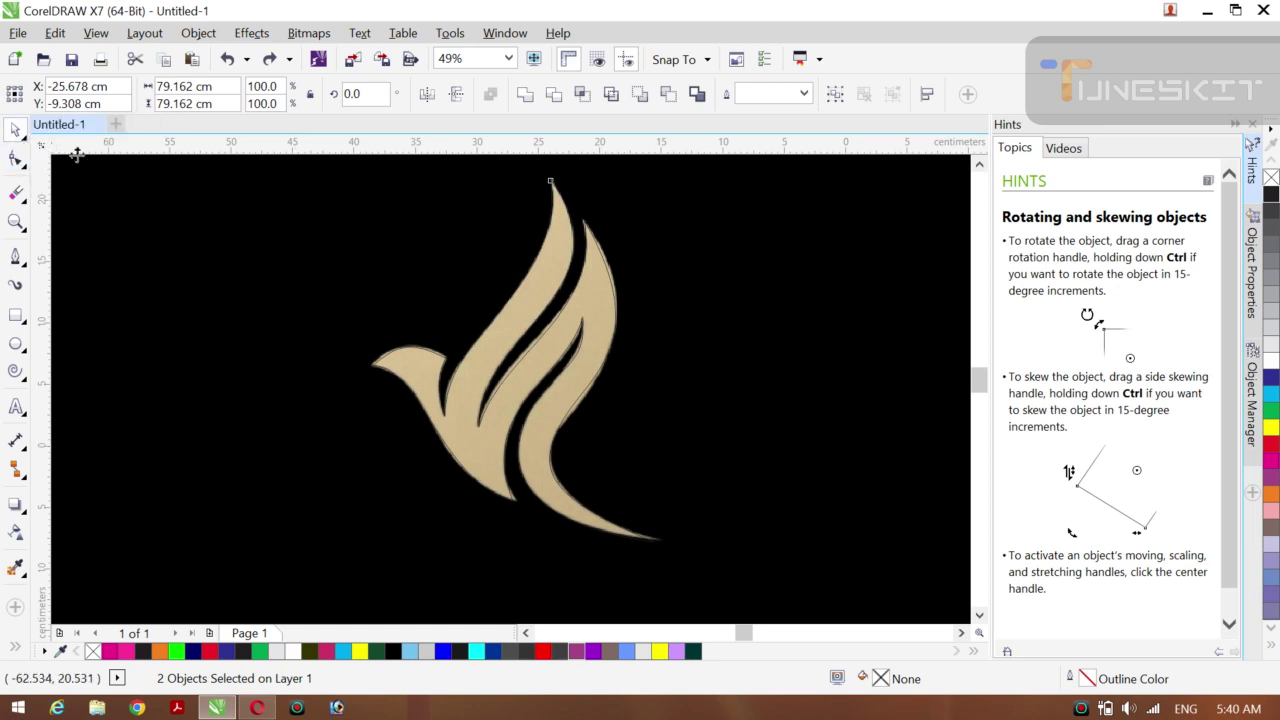
drag(286, 420, 145, 422)
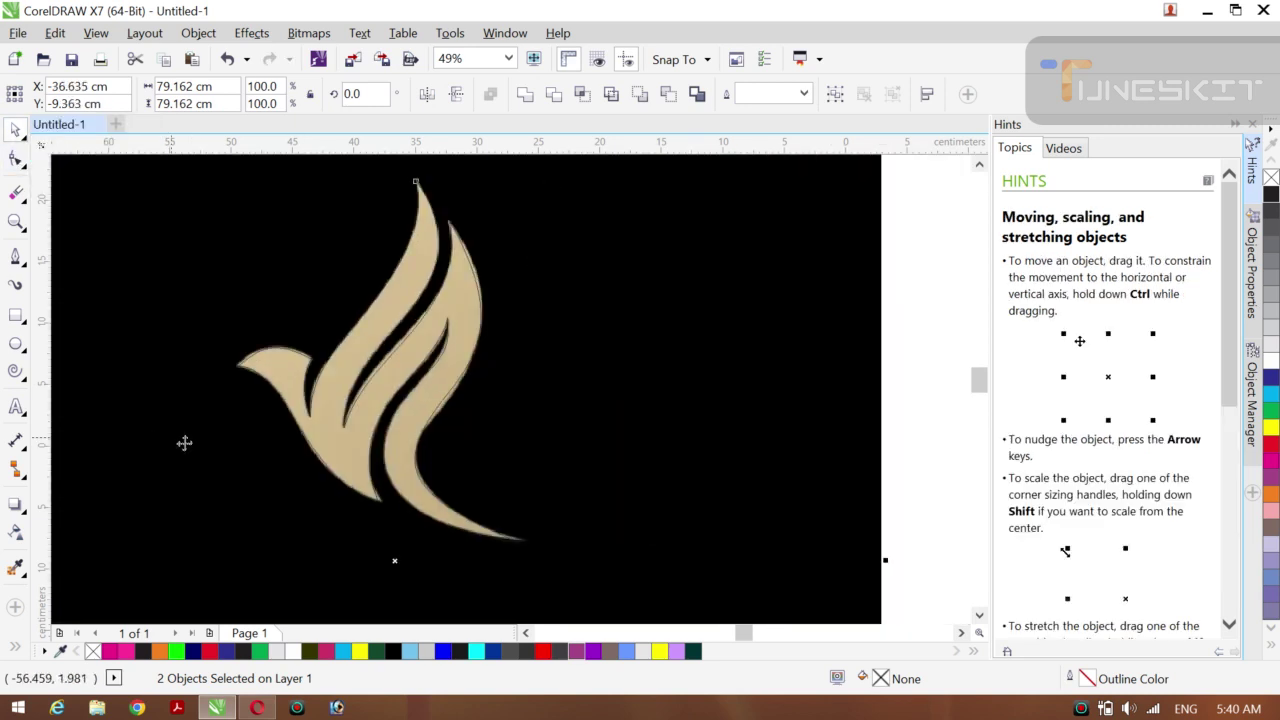
key(ctrl+z)
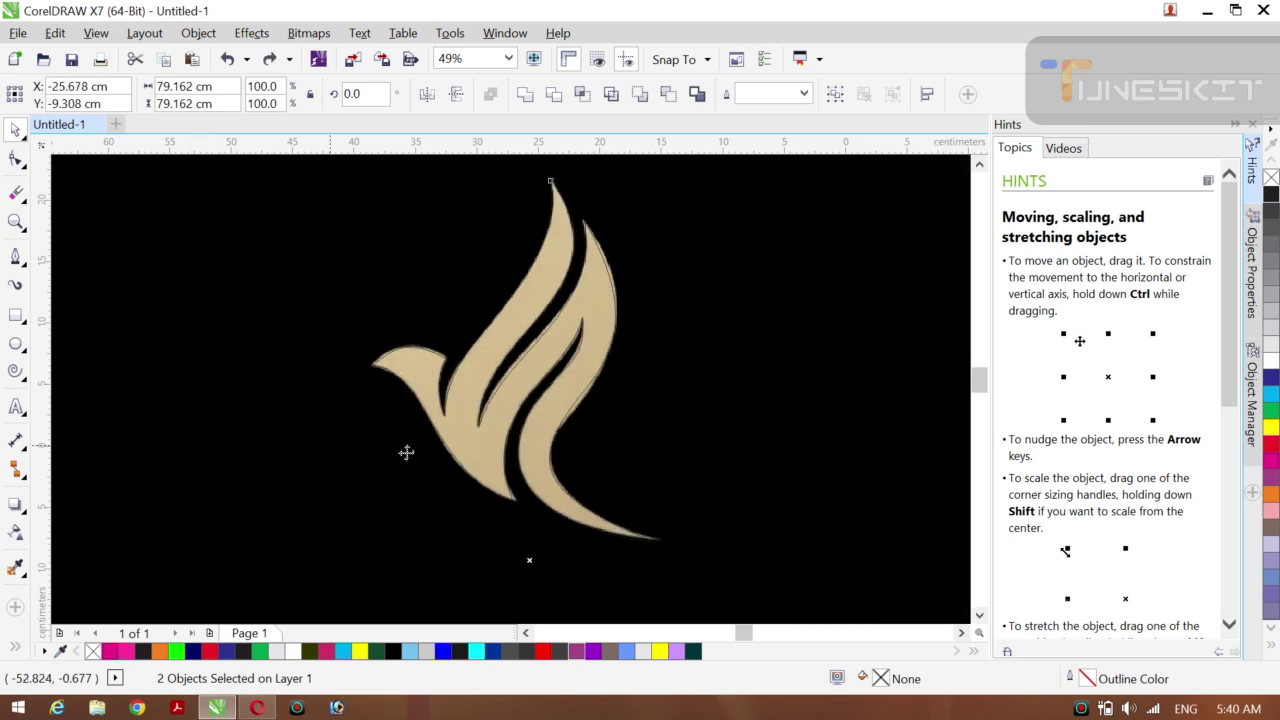
right_click(371, 449)
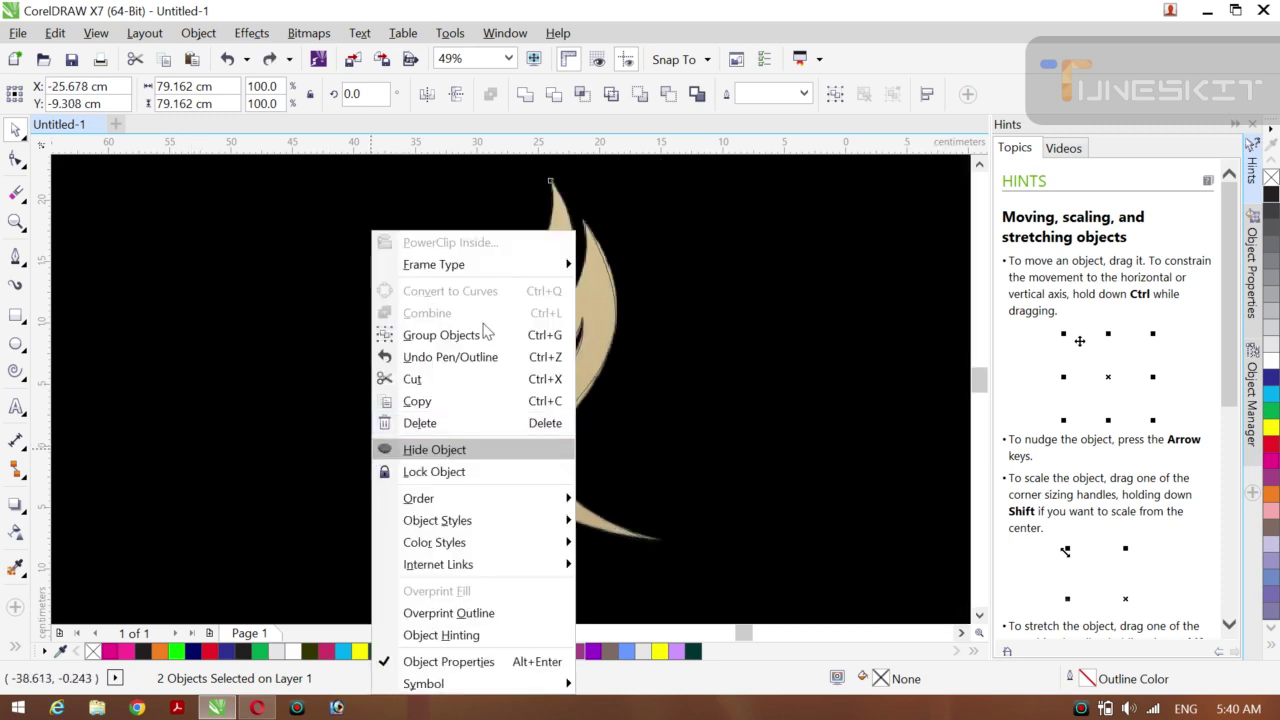
click(246, 366)
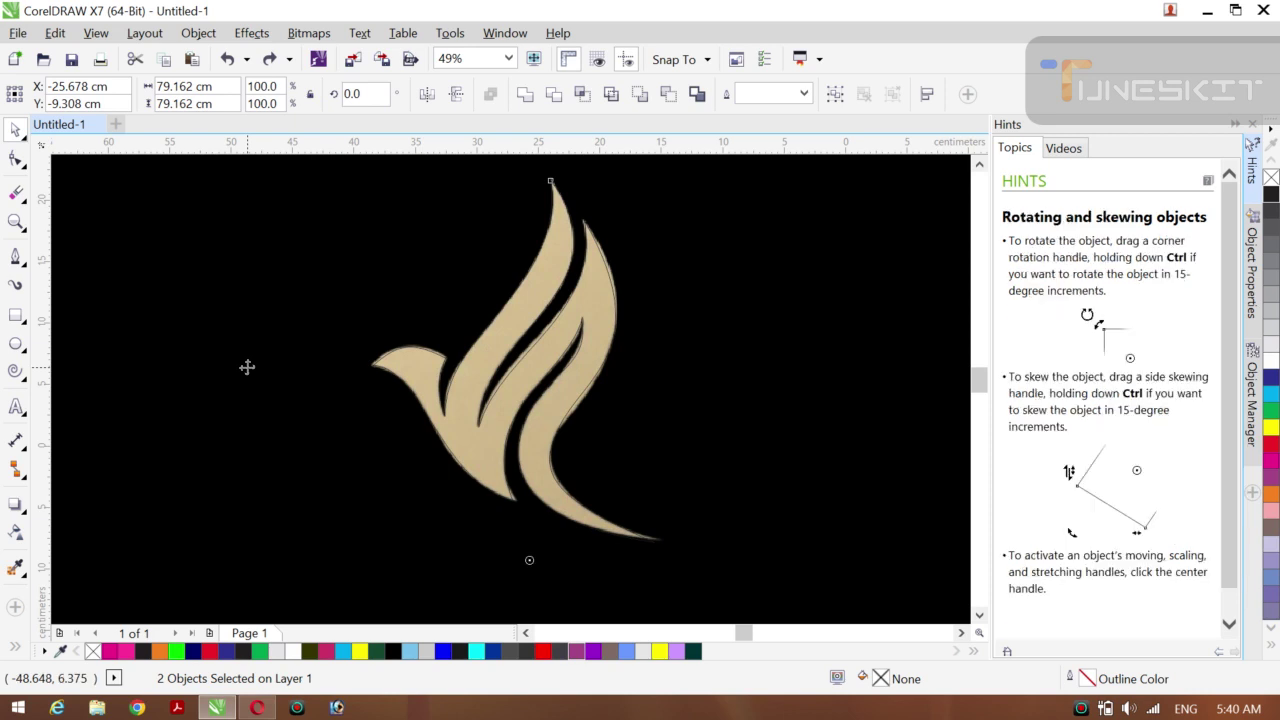
right_click(465, 391)
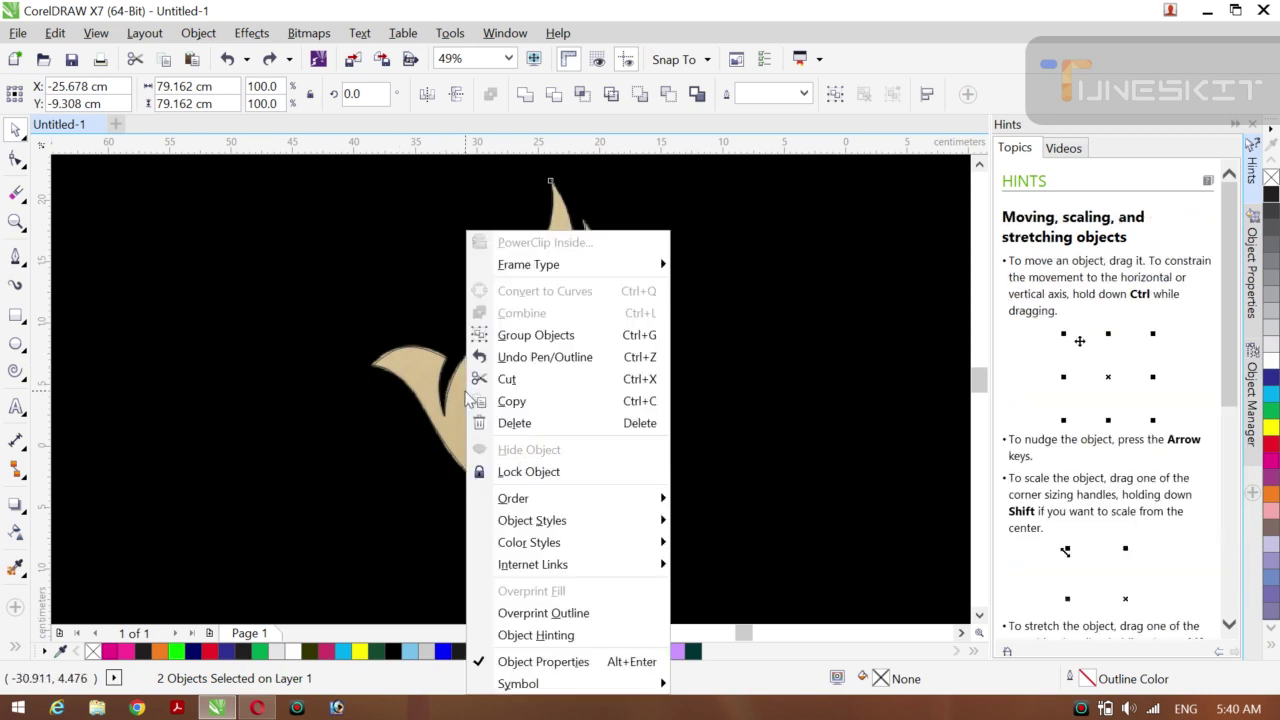
click(343, 297)
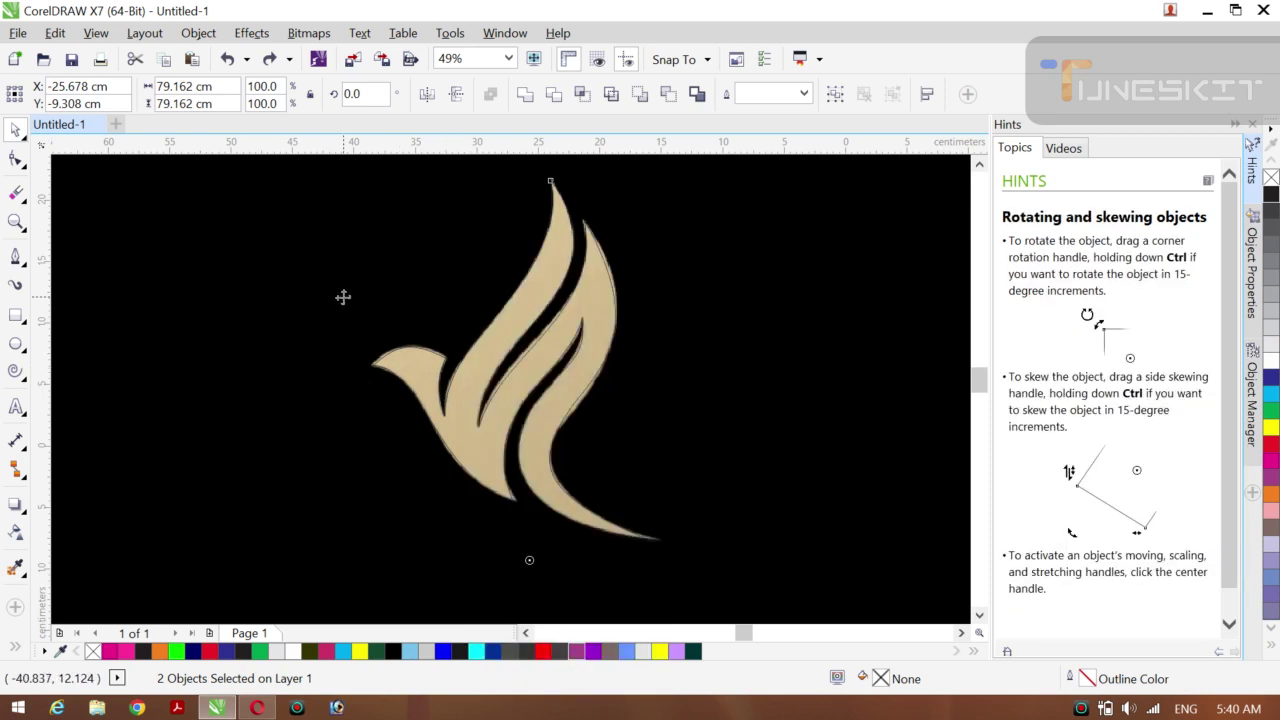
drag(391, 309, 188, 335)
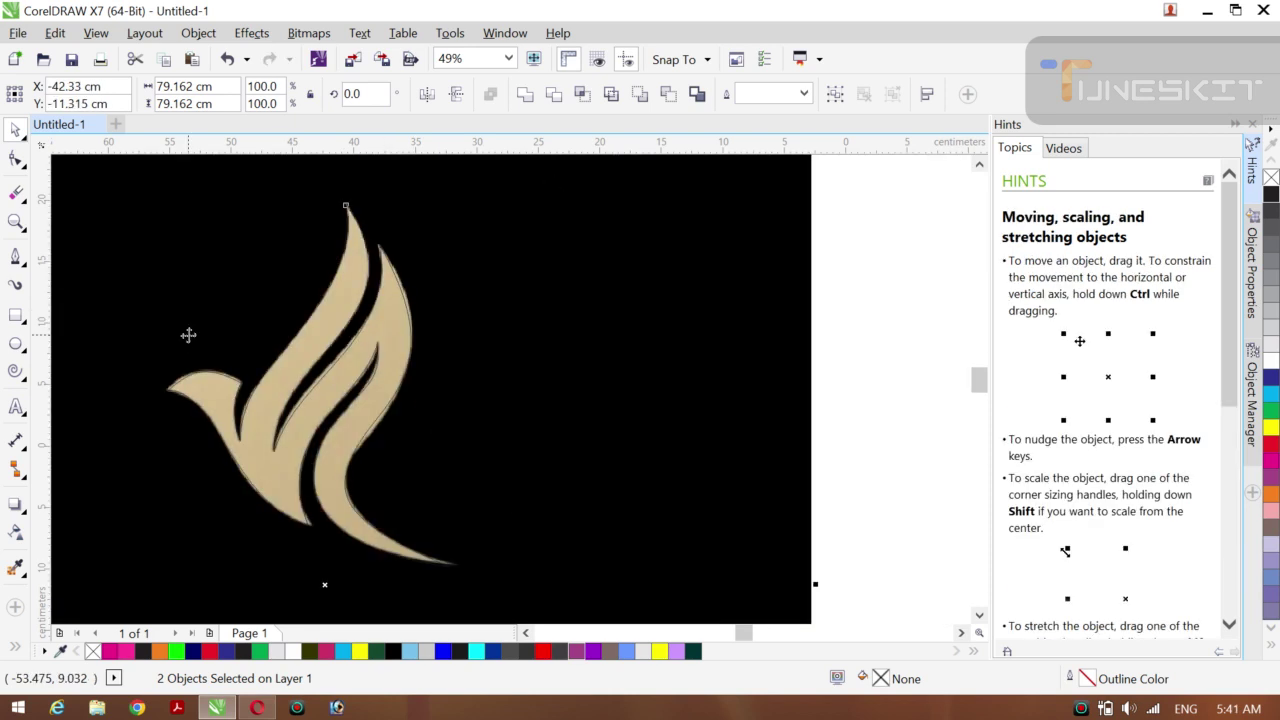
key(ctrl+z)
Step: Select the bitmap on its own and shift it sideways off the traced outline, undoing the last move
key(z)
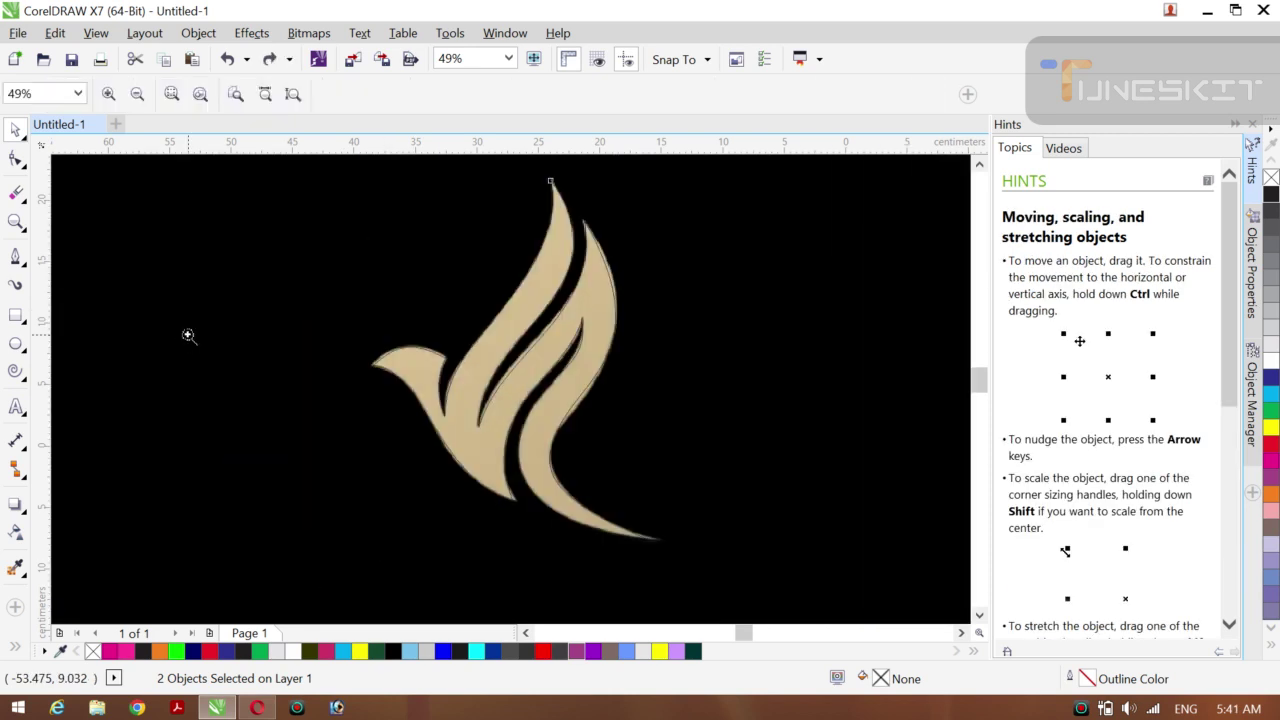
click(137, 94)
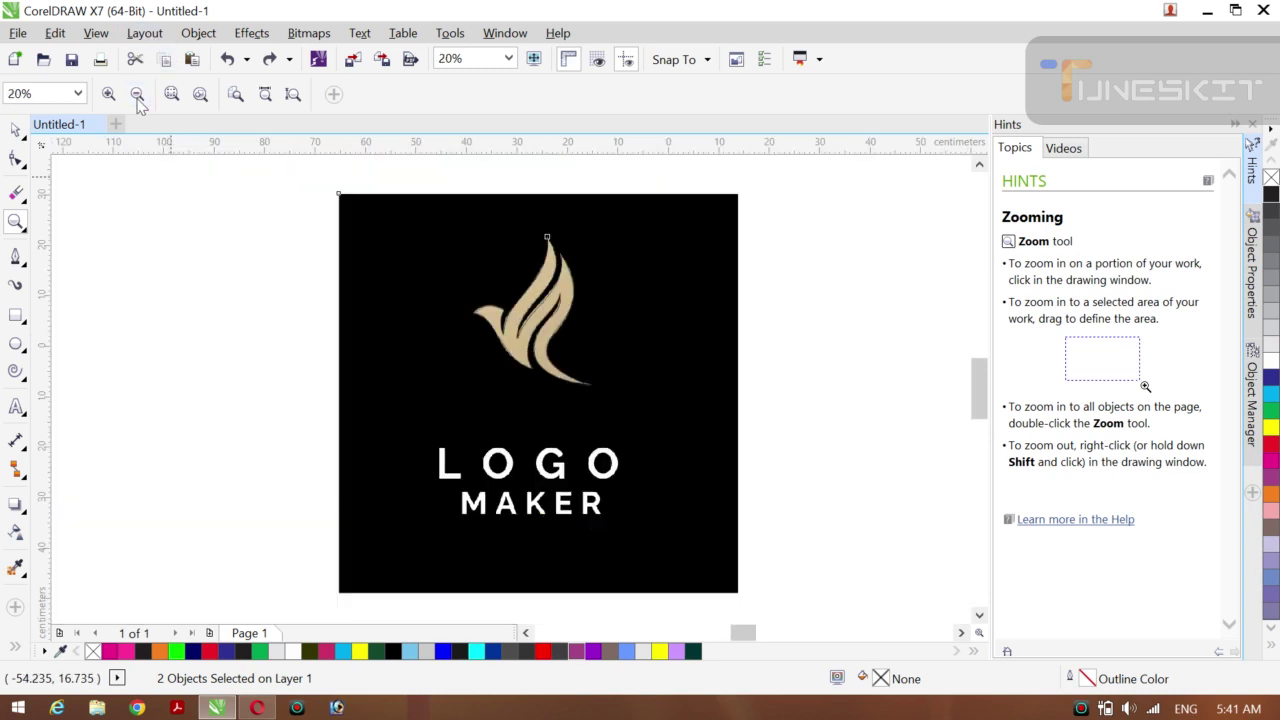
click(22, 137)
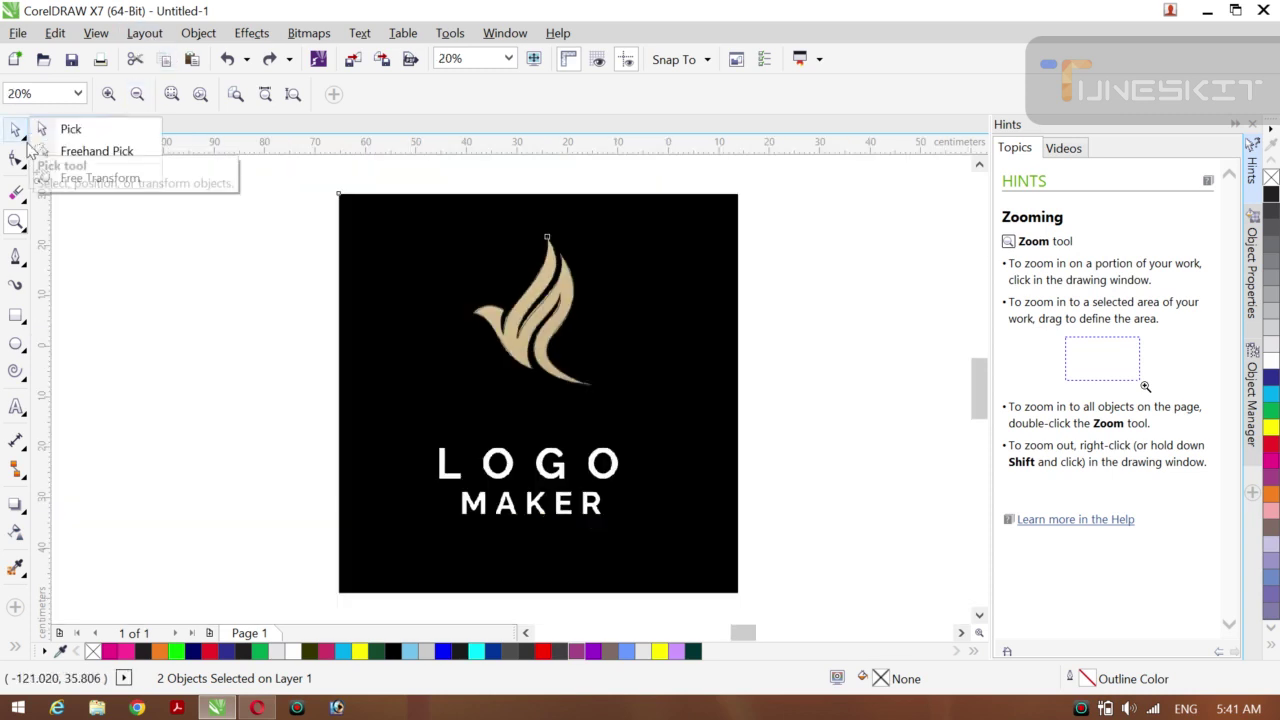
click(60, 129)
click(88, 298)
click(549, 489)
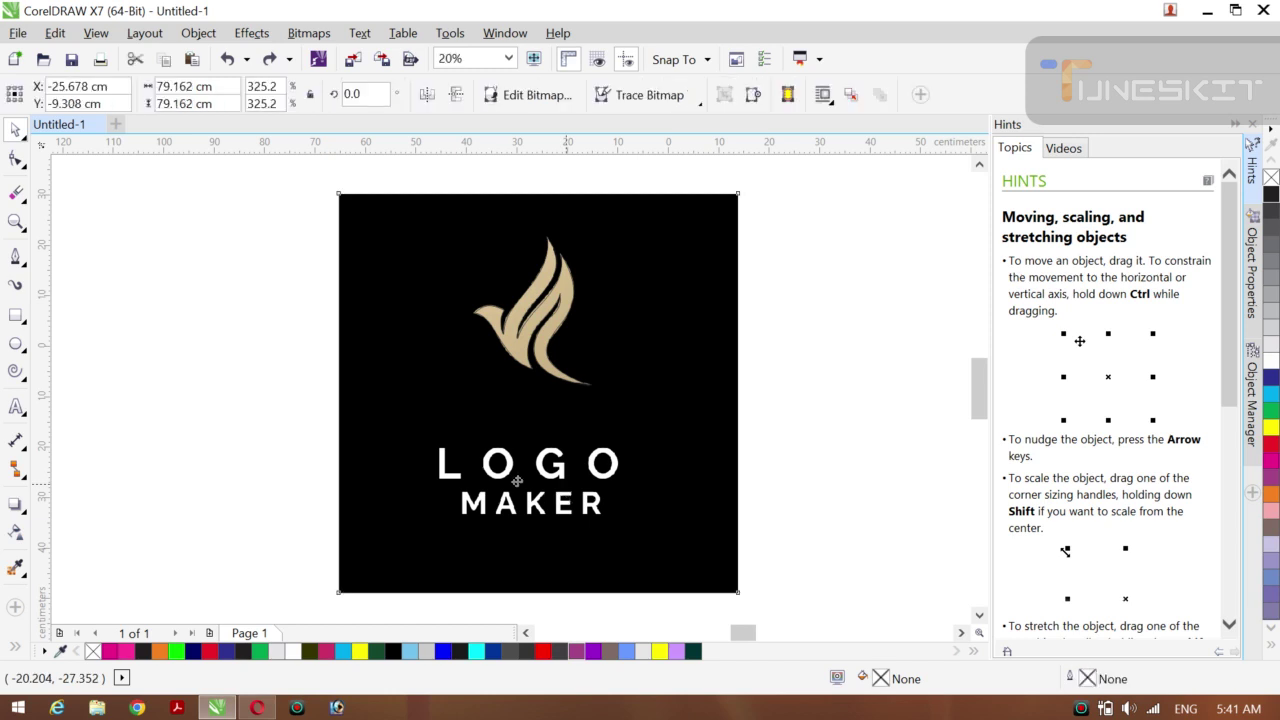
drag(549, 489, 262, 489)
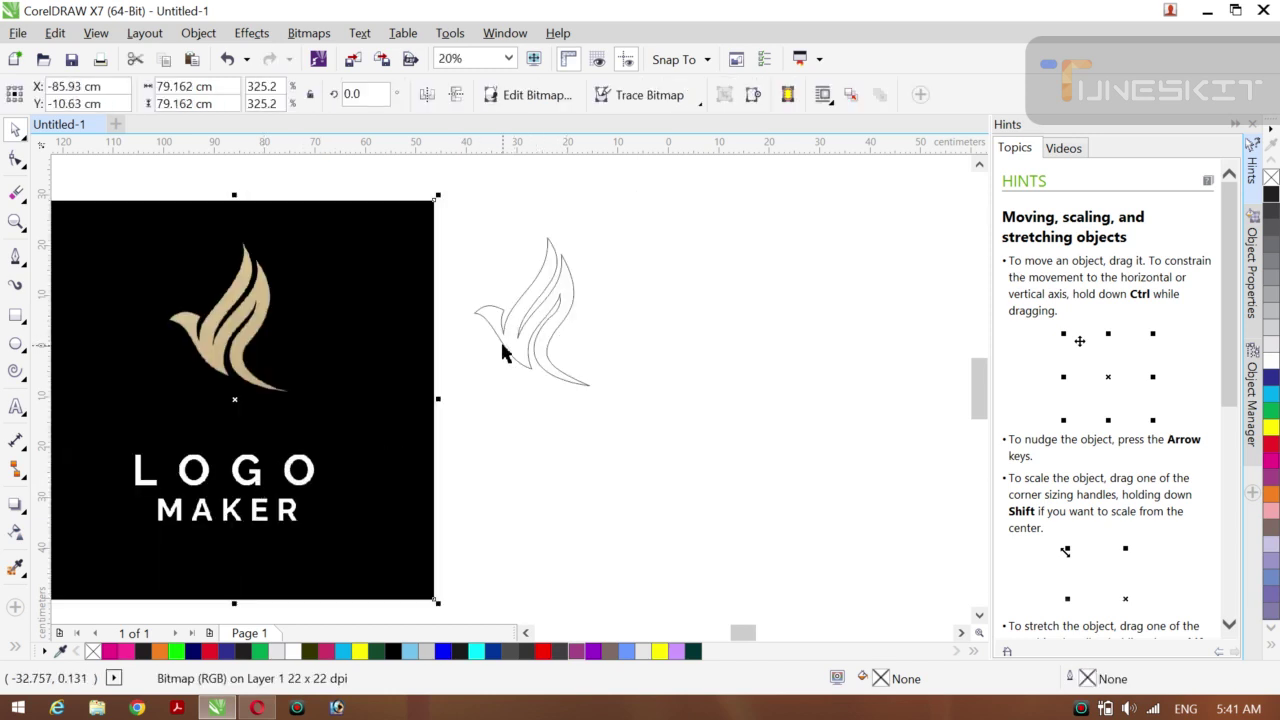
key(ctrl+z)
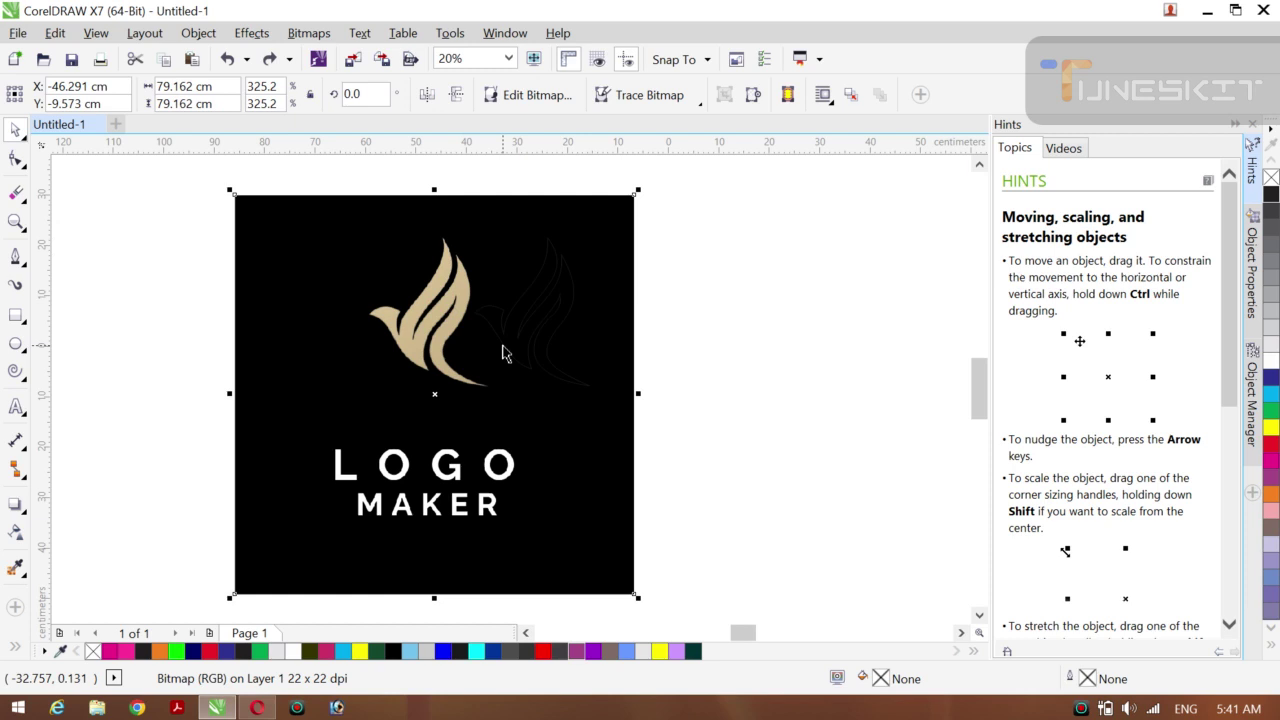
Step: Try deleting the bitmap from behind the traced outline, and undo the deletion
click(166, 549)
click(363, 557)
key(Delete)
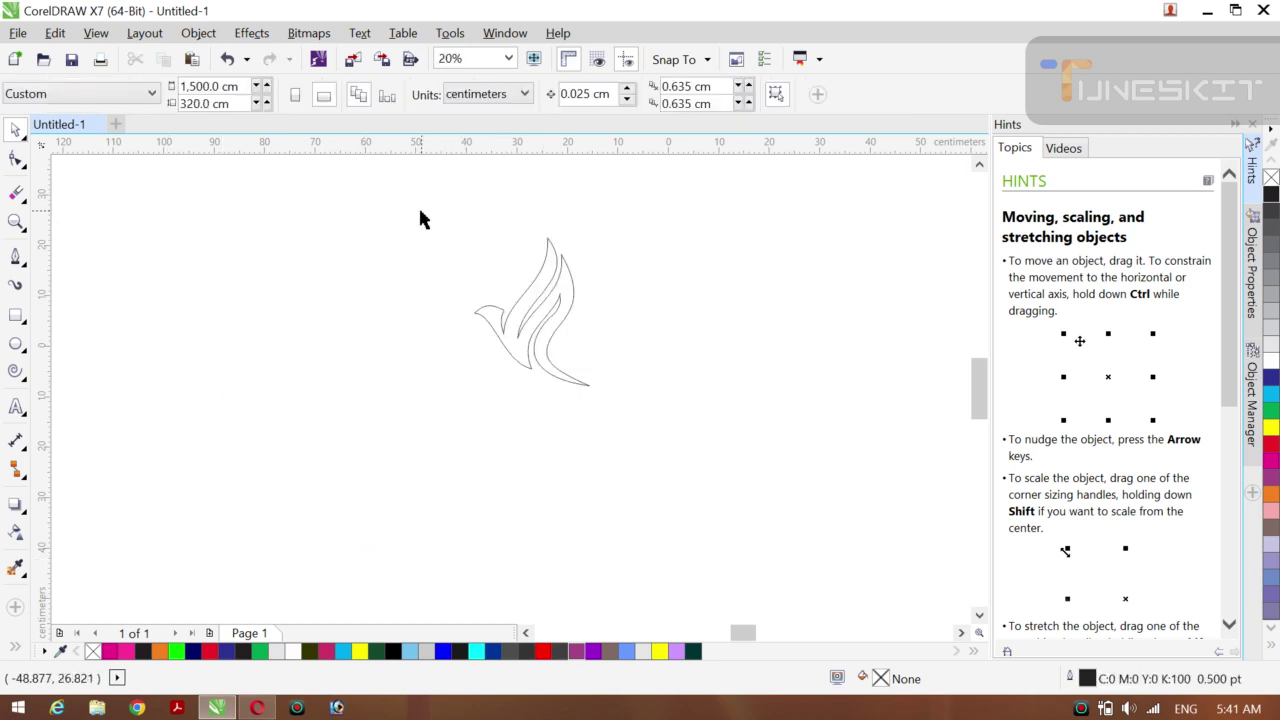
key(ctrl+z)
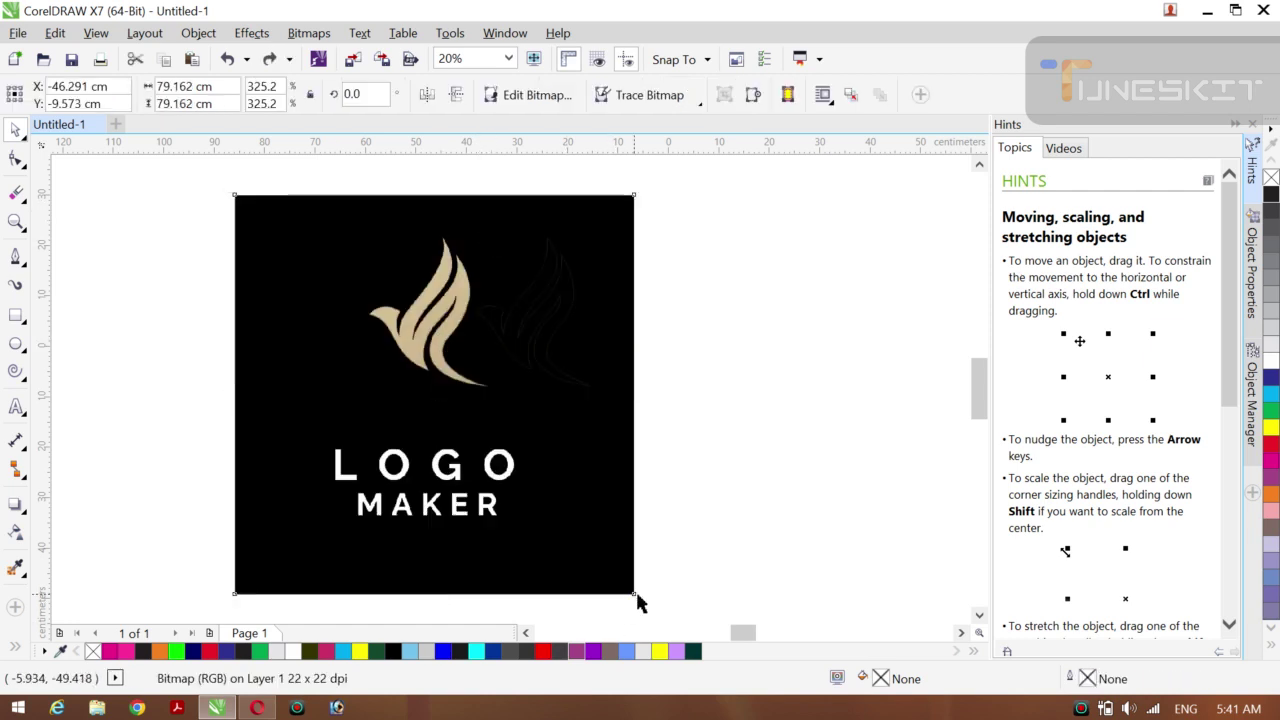
Step: Move the bitmap clear of the traced outline and scale it down to about 33.7 cm square
drag(513, 505, 357, 488)
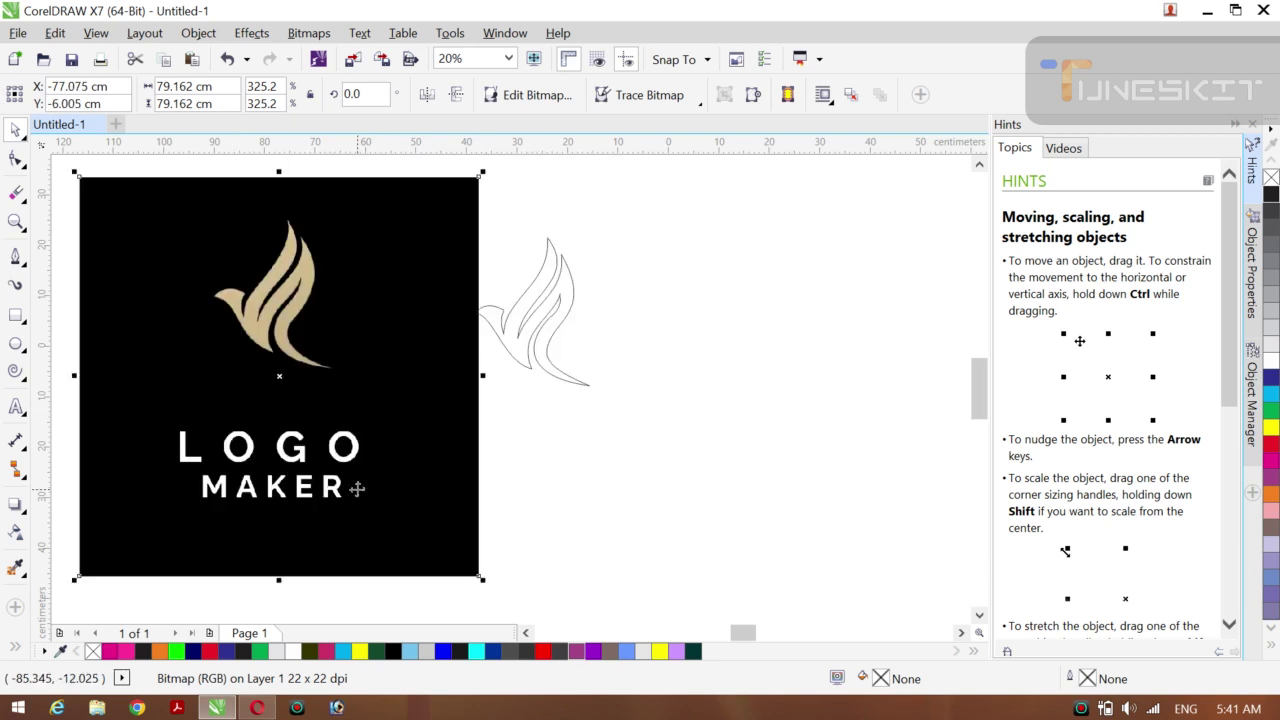
drag(486, 583, 368, 466)
drag(280, 351, 243, 314)
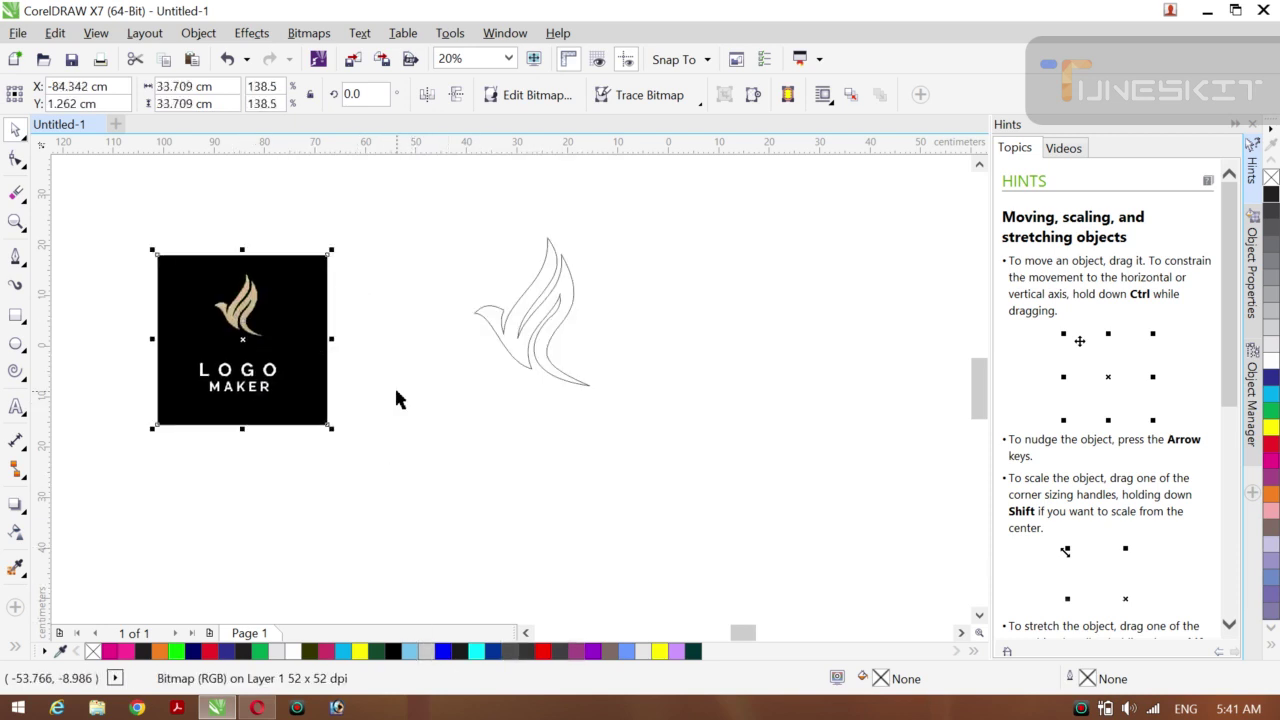
click(426, 445)
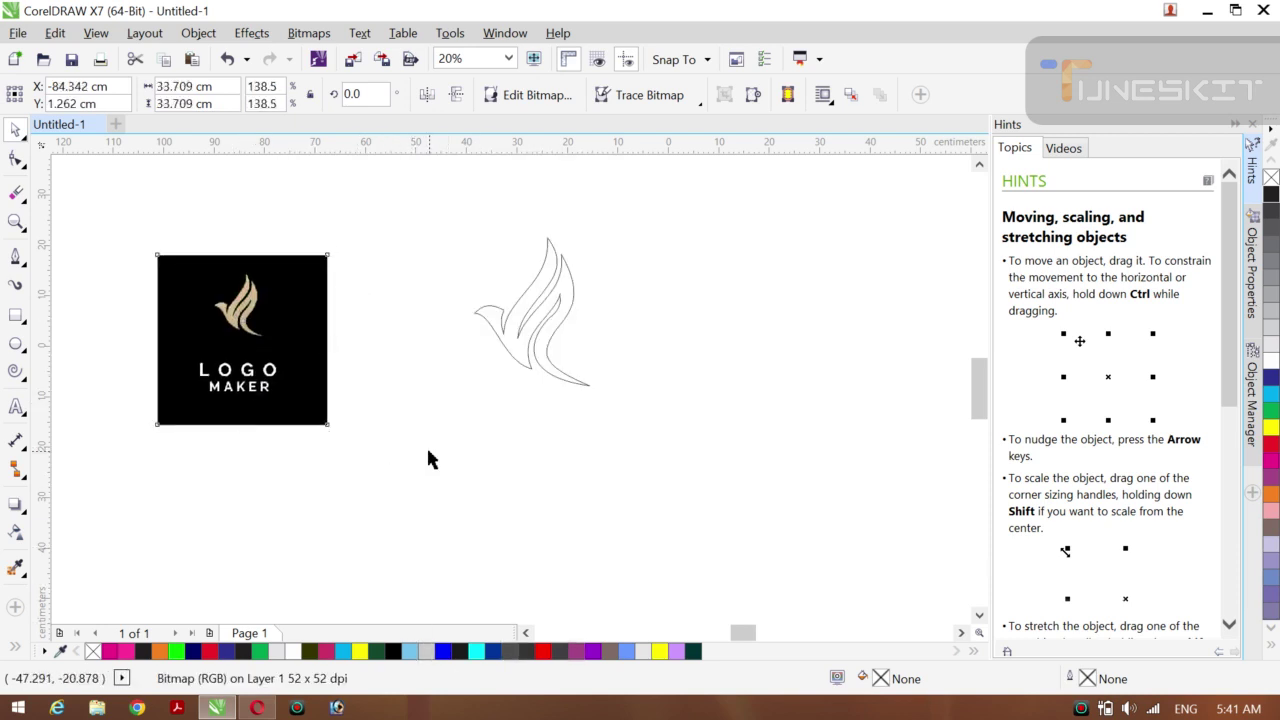
Step: Fill the traced bird outline with dark green (#003333) using the Smart fill tool
click(14, 648)
click(46, 643)
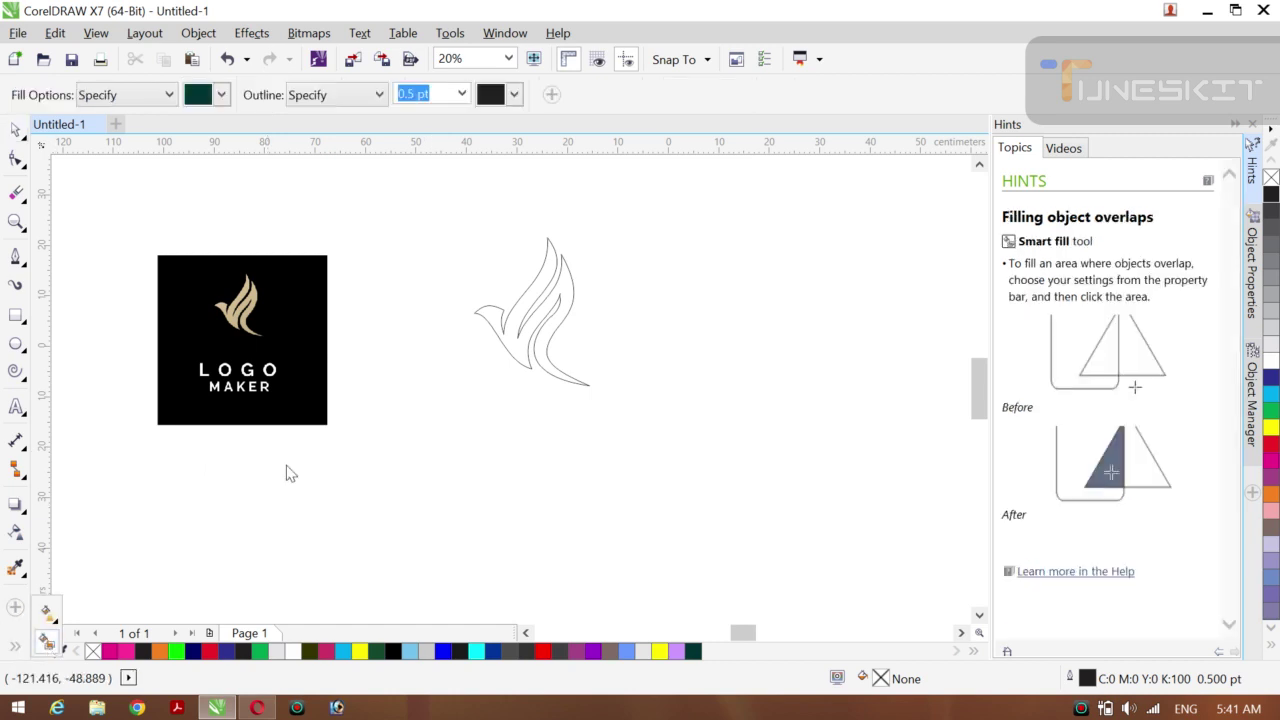
click(516, 354)
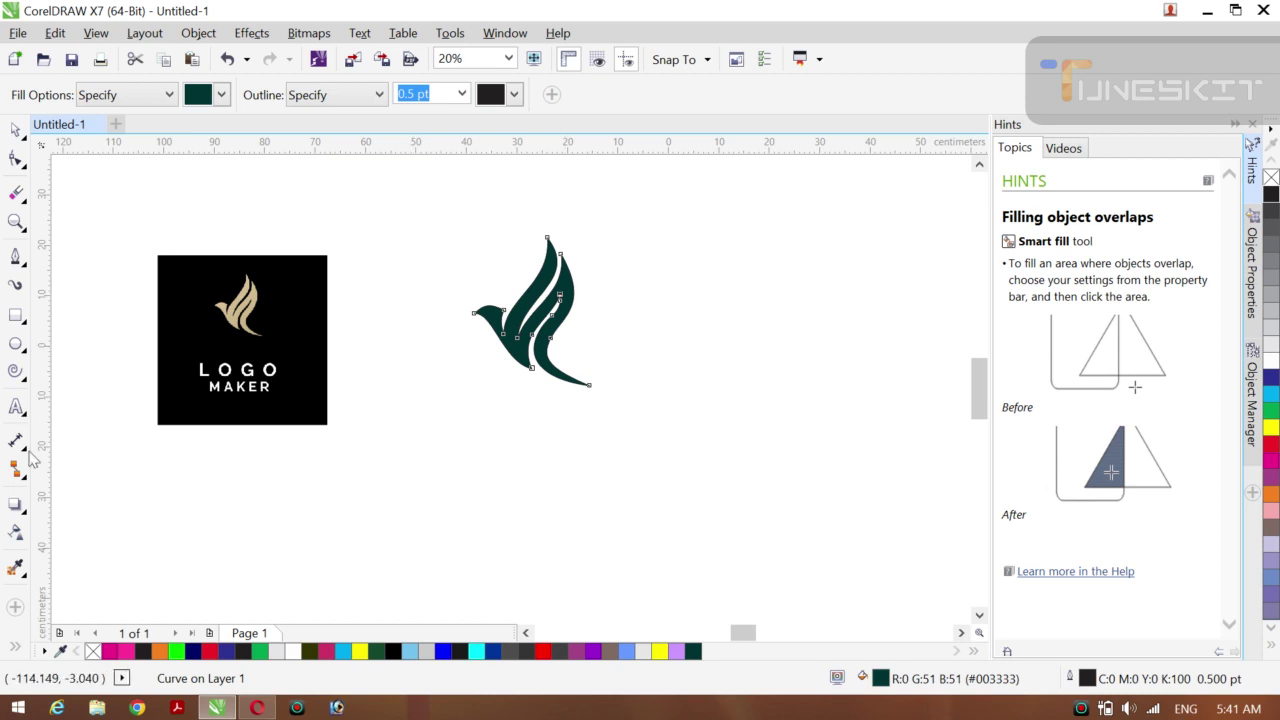
Step: Sample the gold of the bitmap's bird with the Color eyedropper and apply it to the traced bird's fill
click(16, 568)
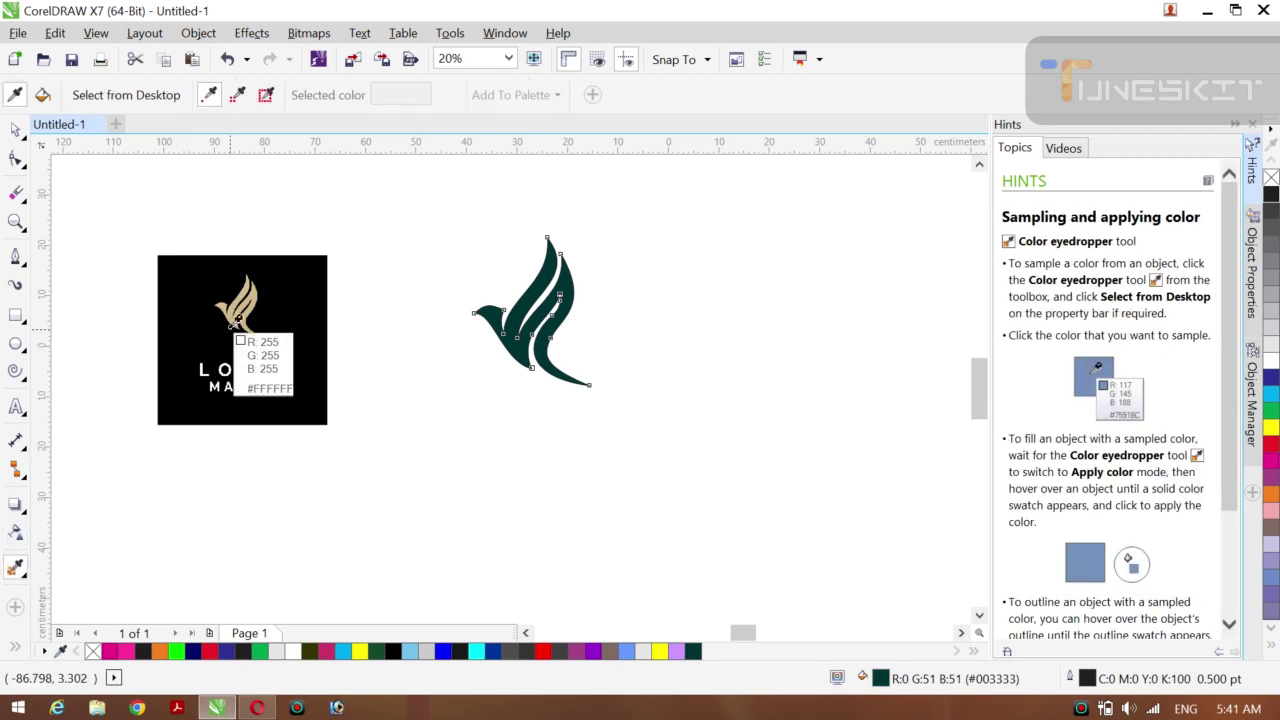
click(240, 310)
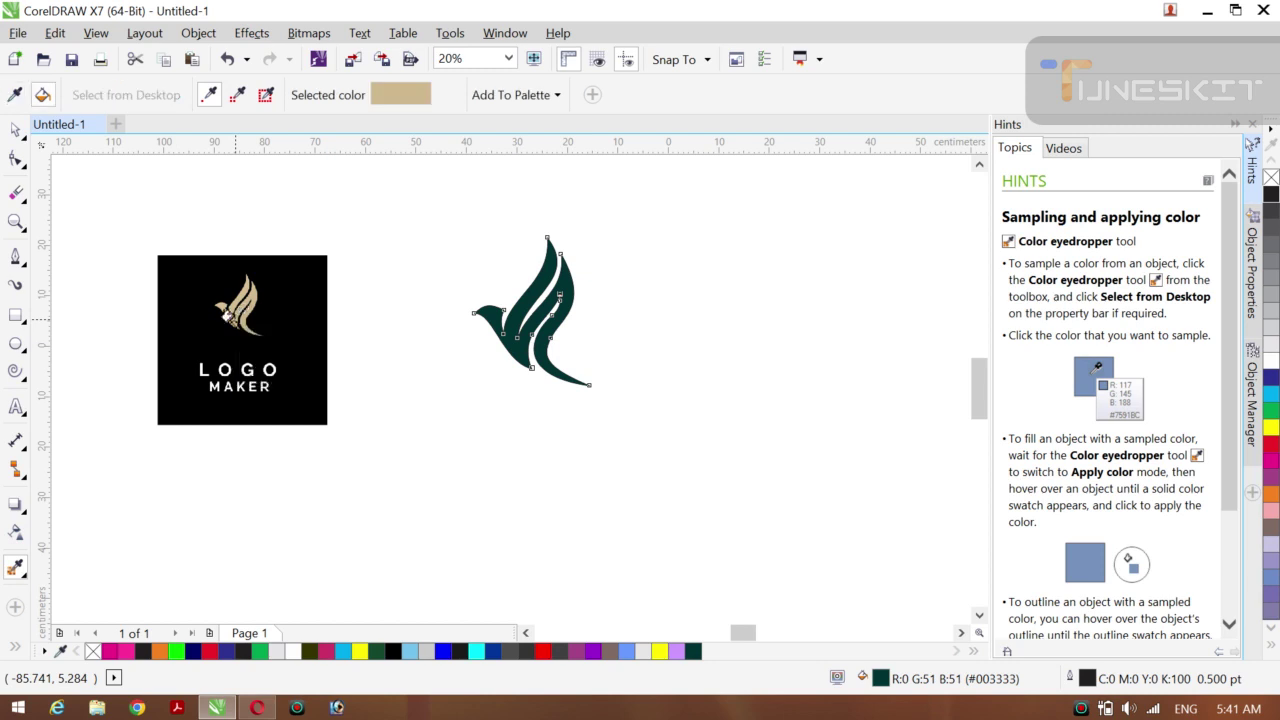
click(509, 346)
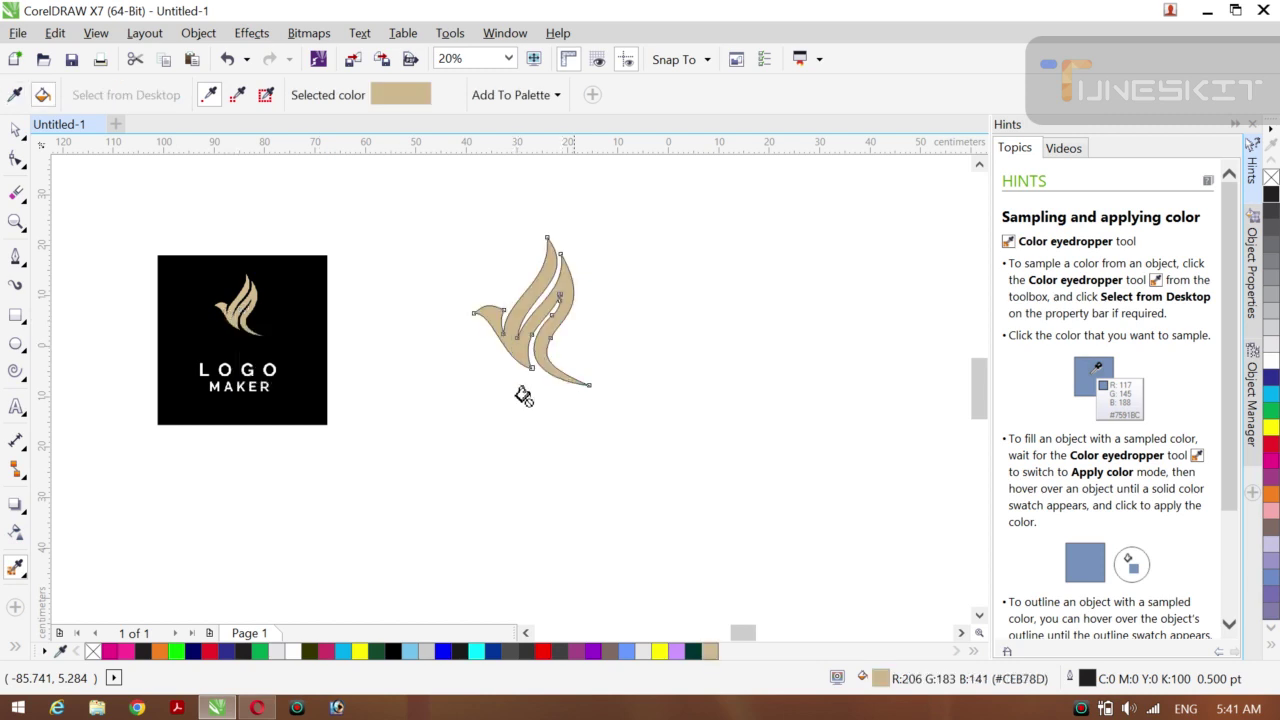
Step: Select both objects of the traced bird and set their outline width to None
click(15, 130)
click(165, 197)
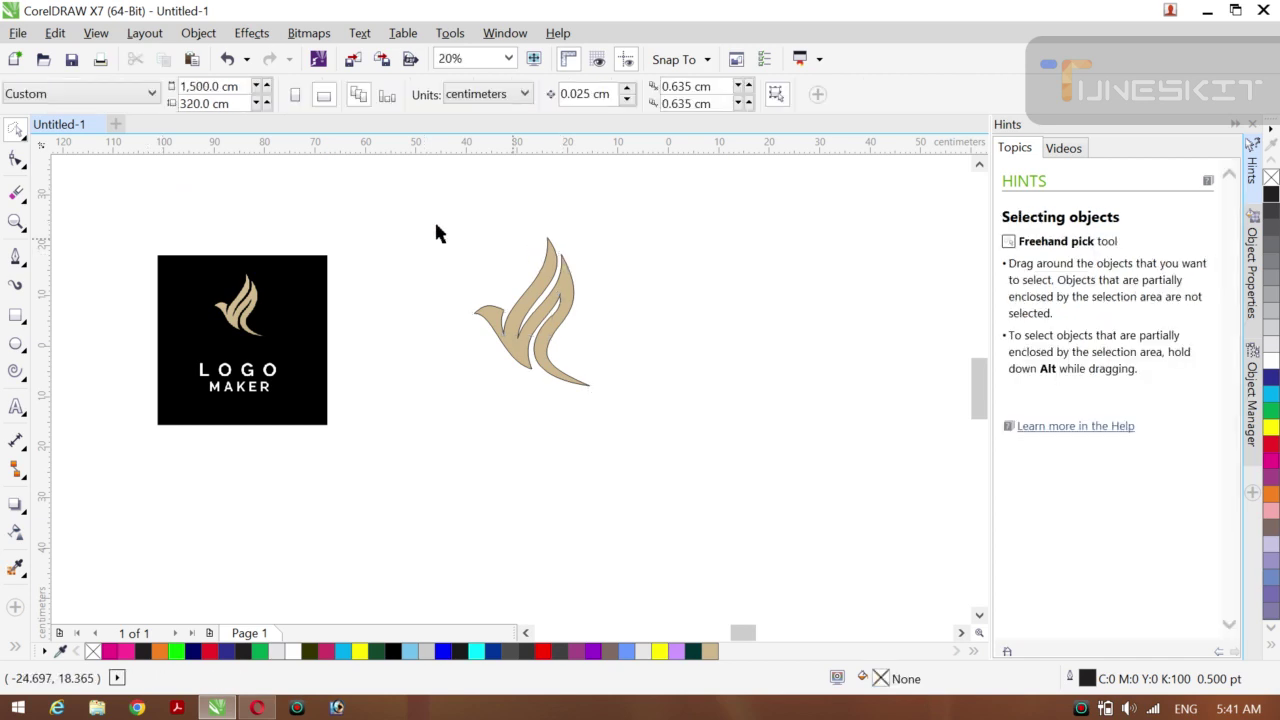
mouse_move(437, 226)
mouse_down()
mouse_move(774, 427)
mouse_move(754, 460)
mouse_move(643, 447)
mouse_move(532, 491)
mouse_move(490, 482)
mouse_up()
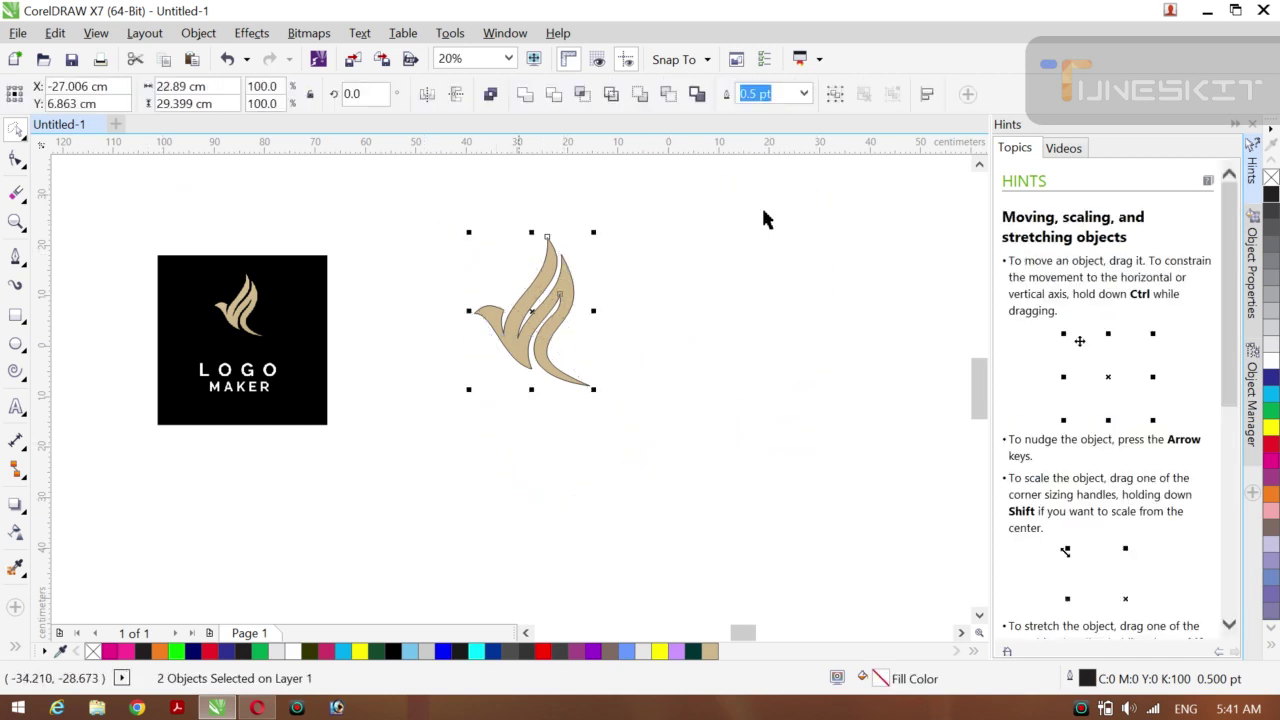
click(804, 94)
click(764, 117)
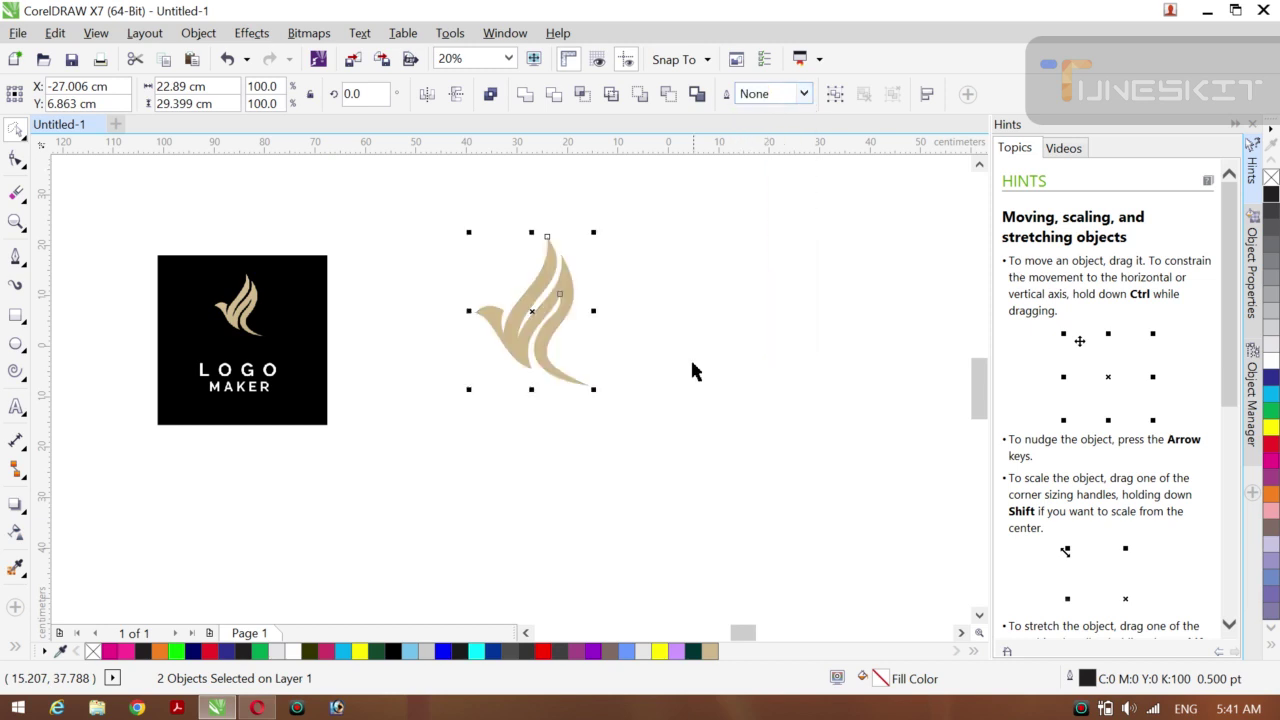
click(691, 369)
Step: Outline-trace the bitmap as a High Quality Image and move the traced group off the bitmap to the space below it
click(268, 375)
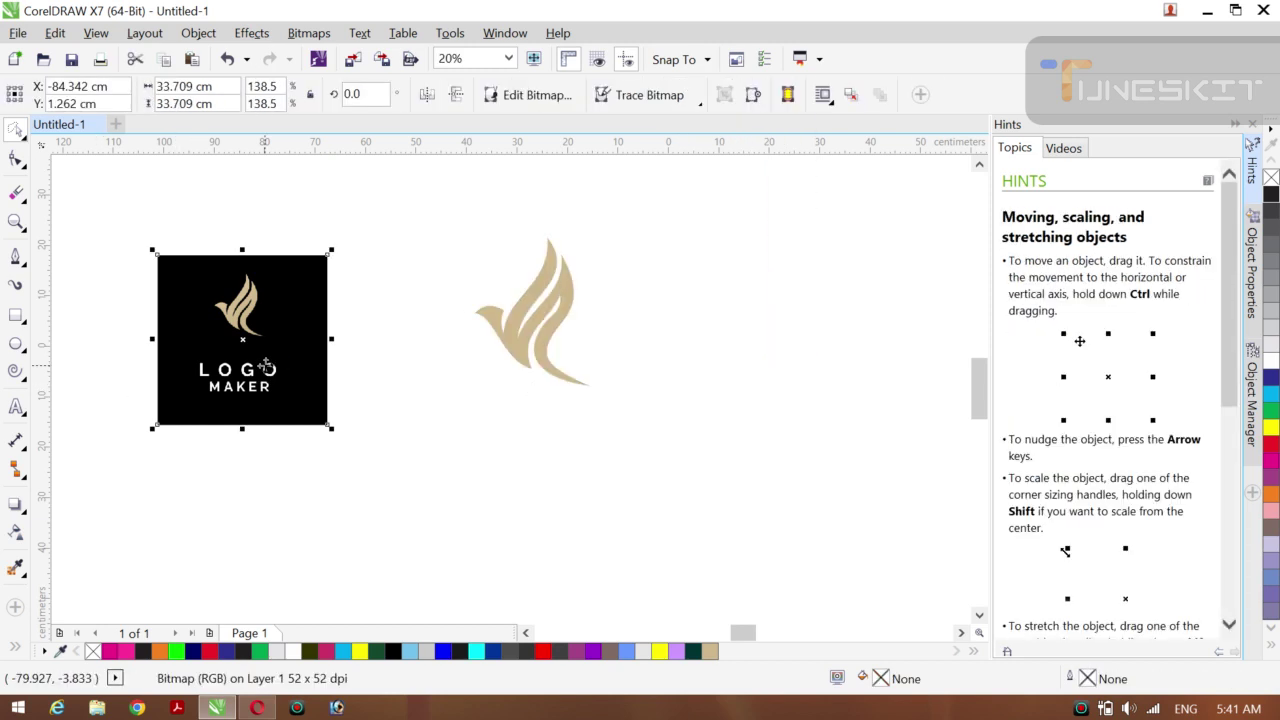
click(698, 100)
mouse_move(680, 164)
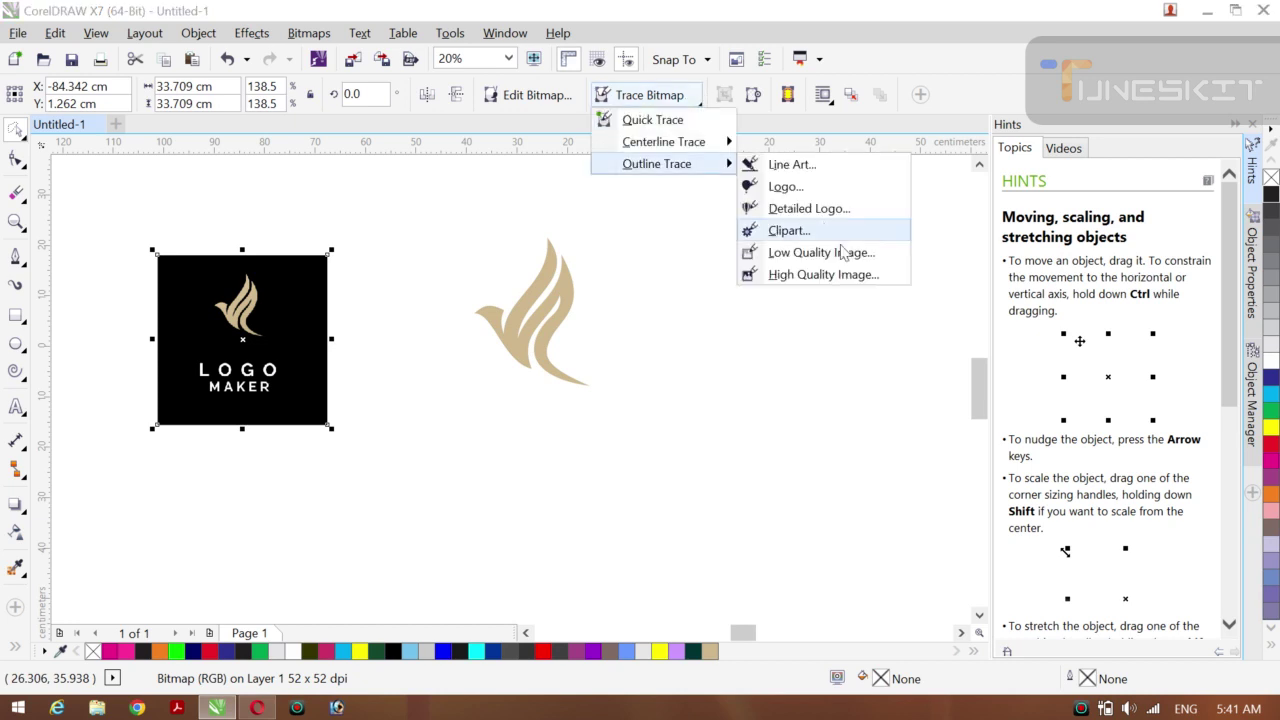
click(800, 274)
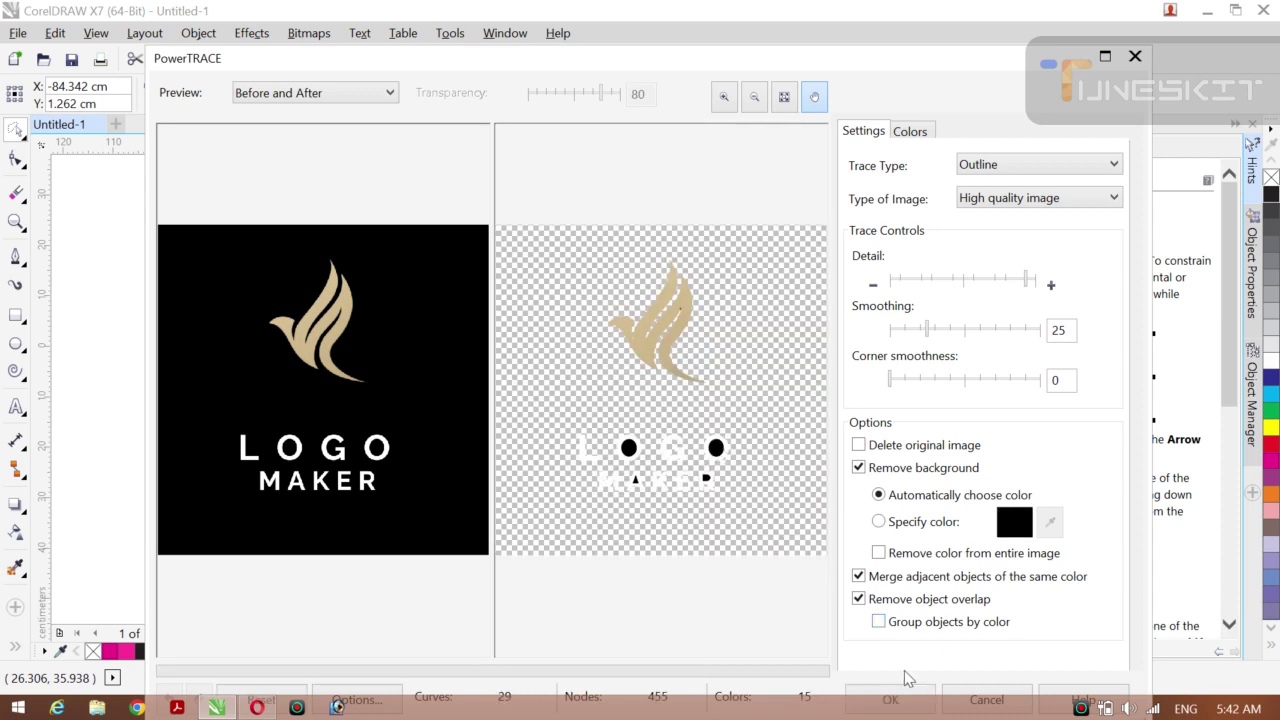
click(890, 699)
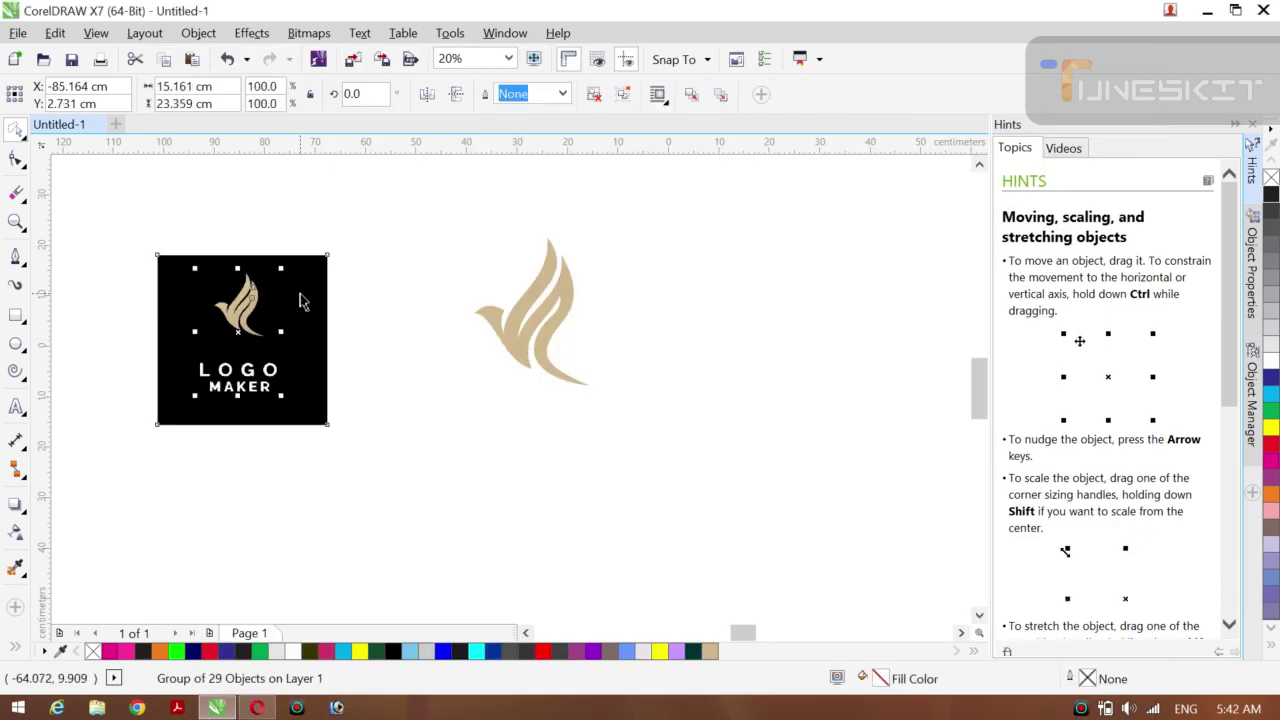
drag(256, 337, 371, 484)
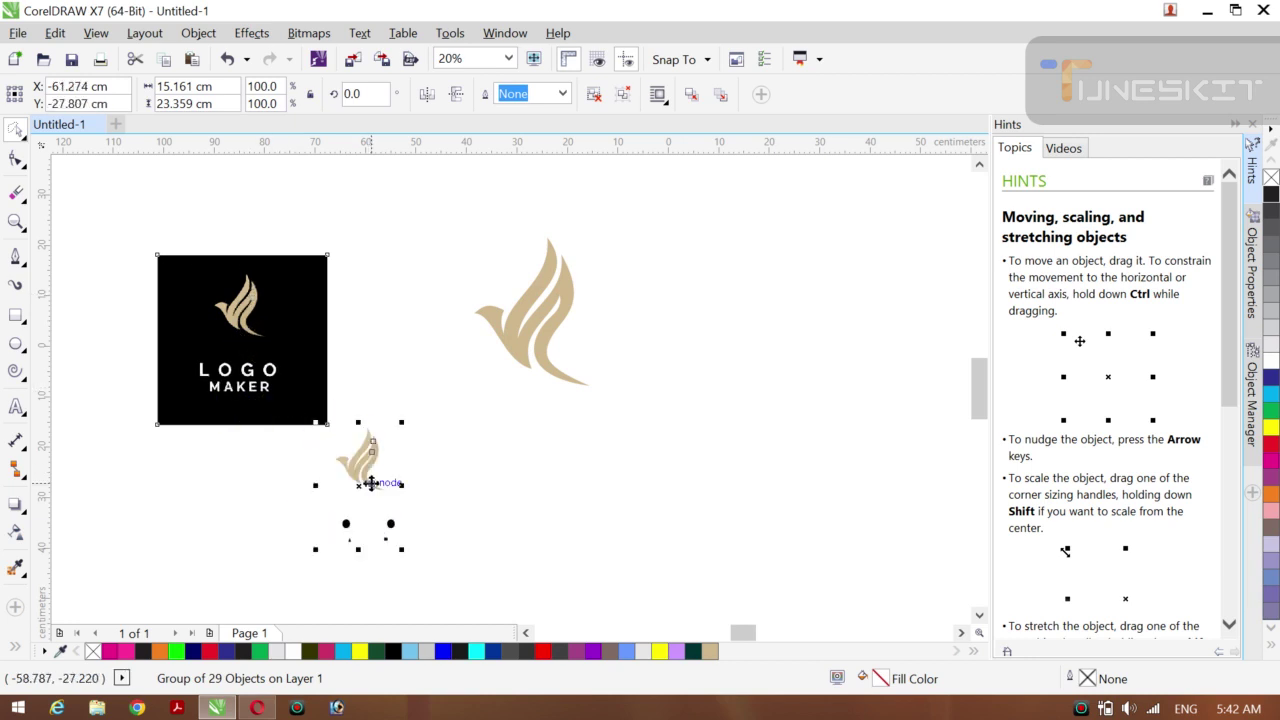
Step: Delete the original bitmap and move the automatically traced group up into its place
click(240, 362)
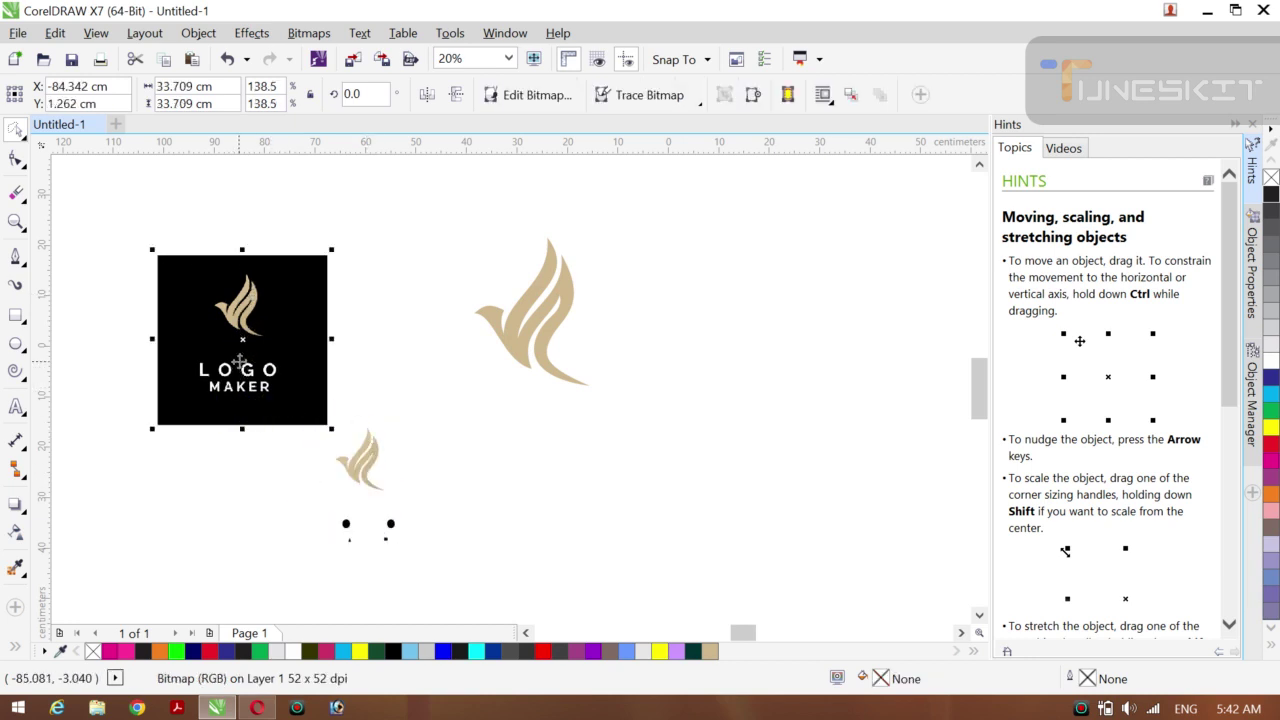
key(Delete)
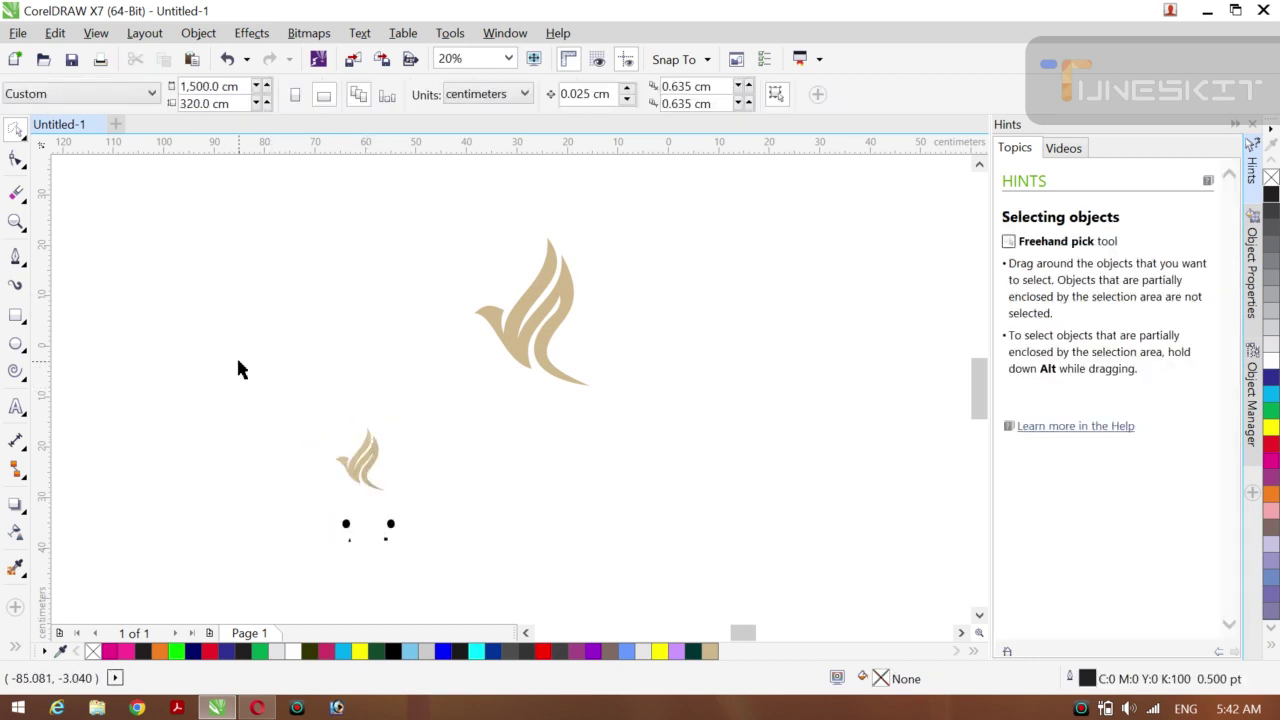
click(367, 482)
mouse_move(367, 482)
mouse_down()
mouse_move(303, 303)
mouse_move(264, 297)
mouse_up()
click(145, 500)
Step: Ungroup all objects of the automatically traced logo group
mouse_move(116, 458)
mouse_down()
mouse_move(394, 292)
mouse_move(335, 383)
mouse_up()
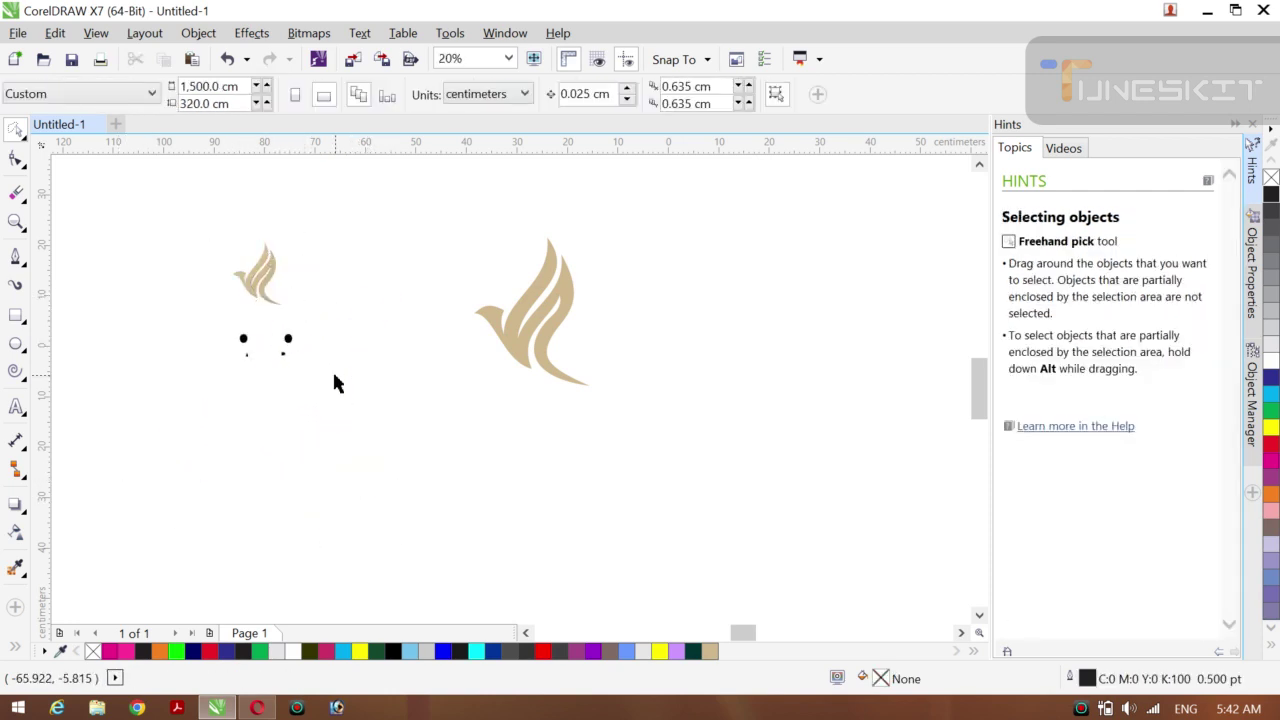
click(23, 137)
click(68, 131)
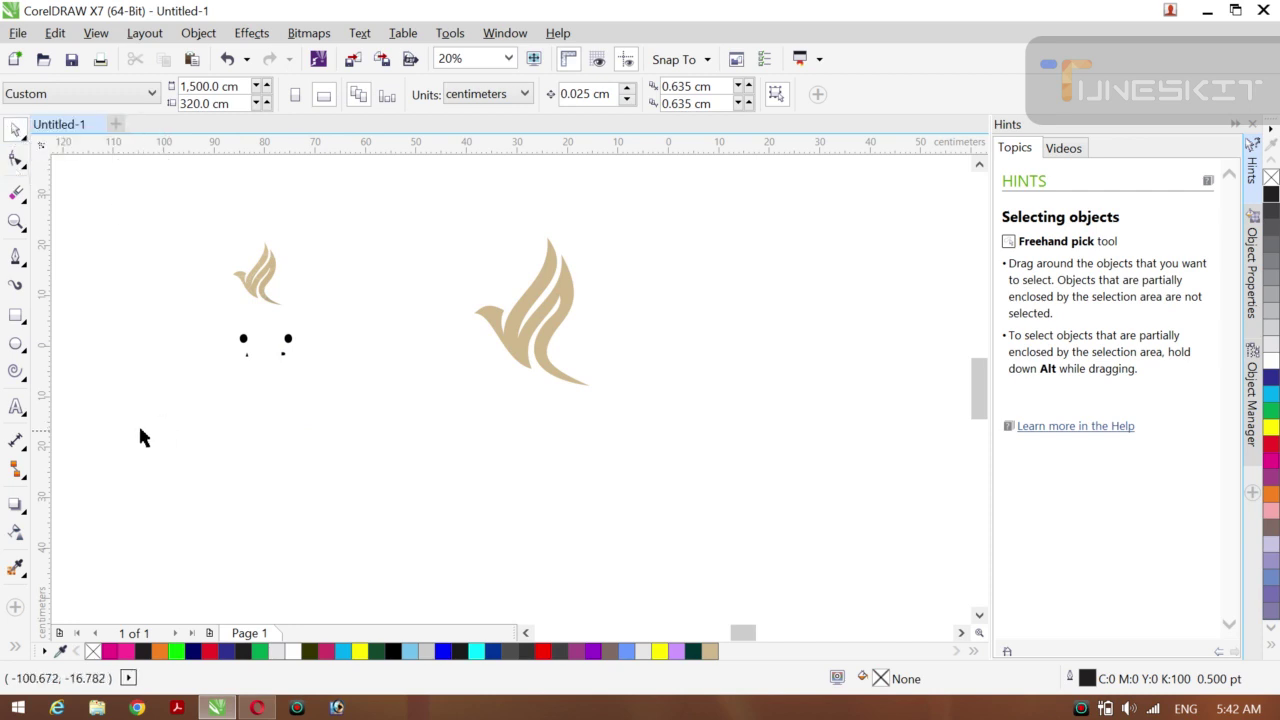
drag(134, 418, 346, 318)
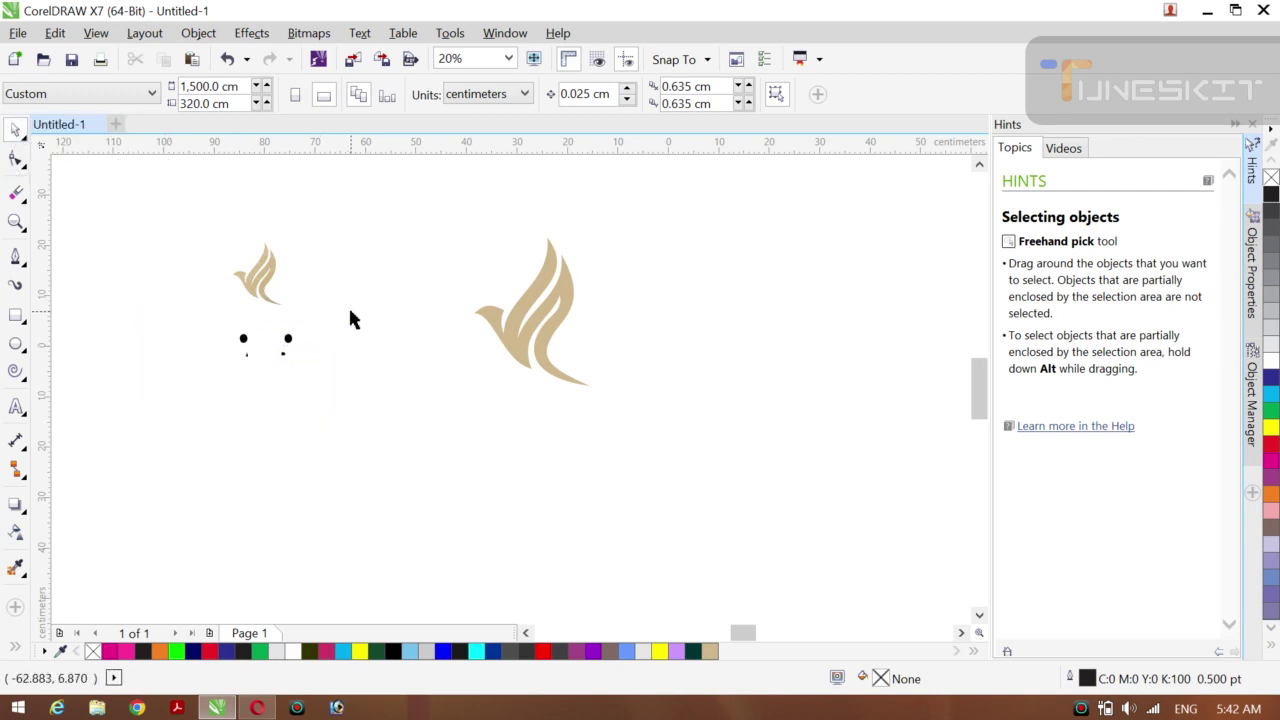
click(287, 354)
right_click(288, 352)
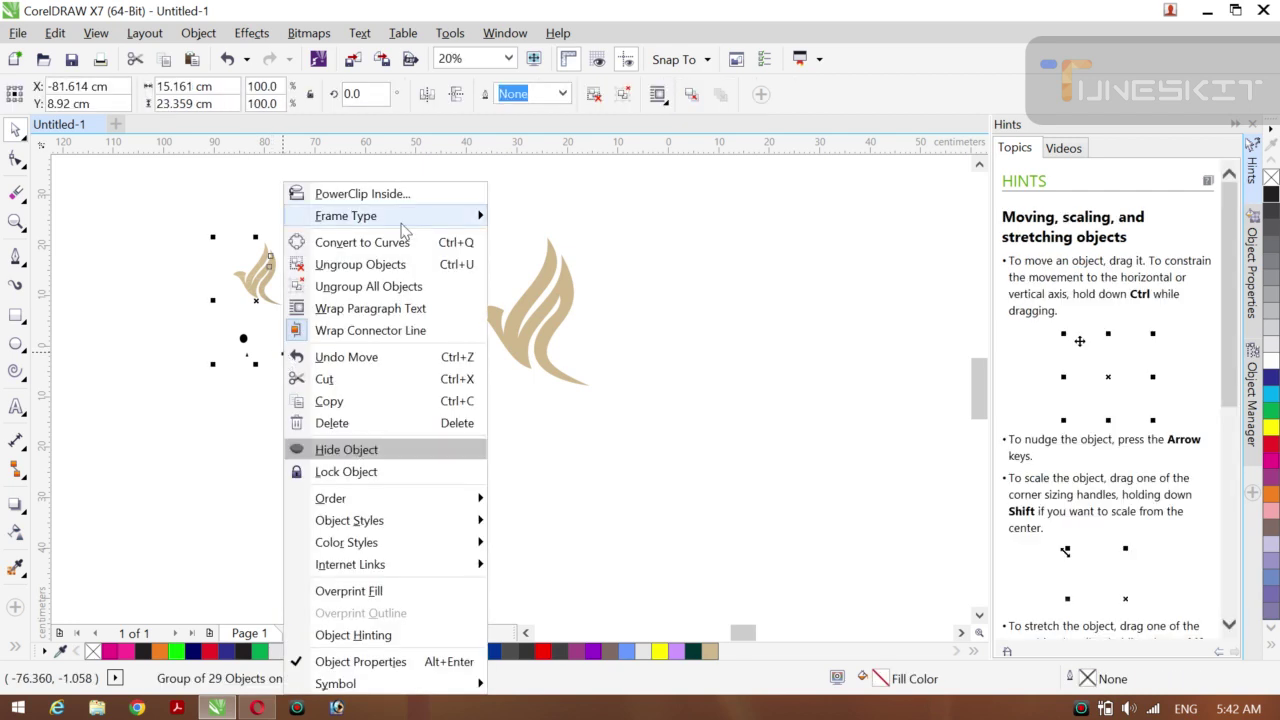
click(398, 286)
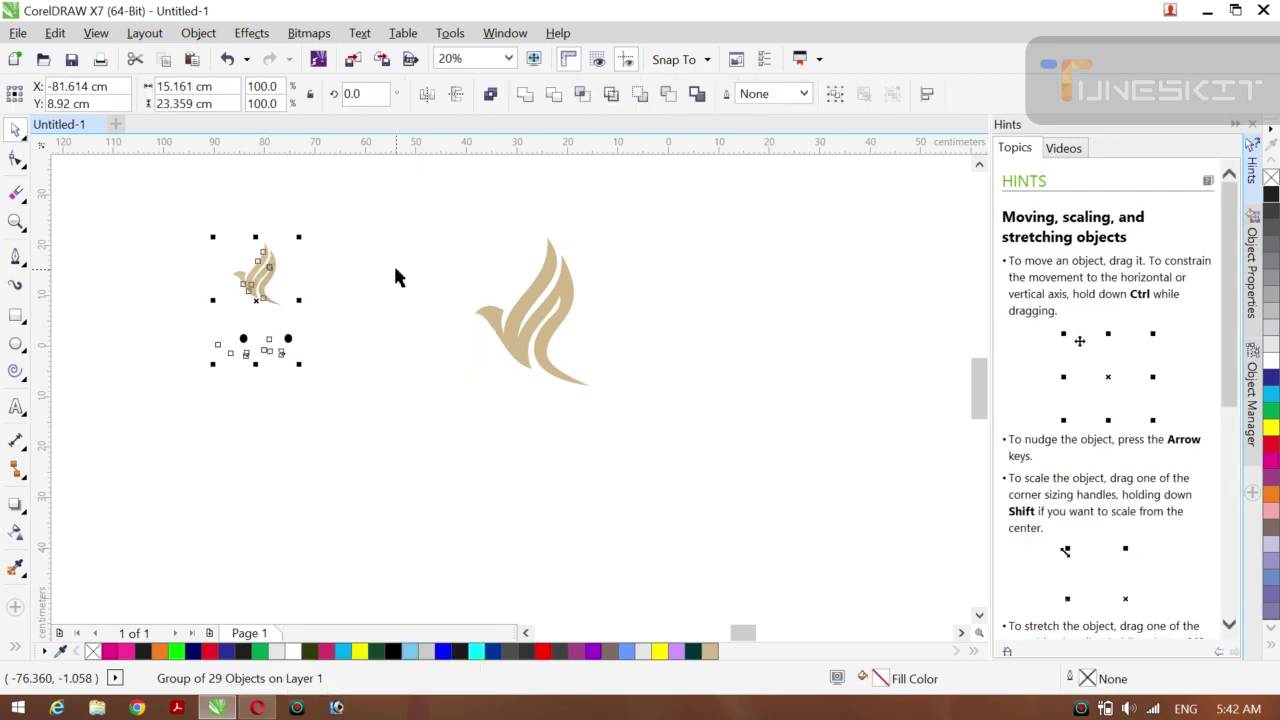
Step: Move all the traced lettering away from the small bird to the empty space below it and fill it black
click(195, 420)
drag(146, 423, 337, 314)
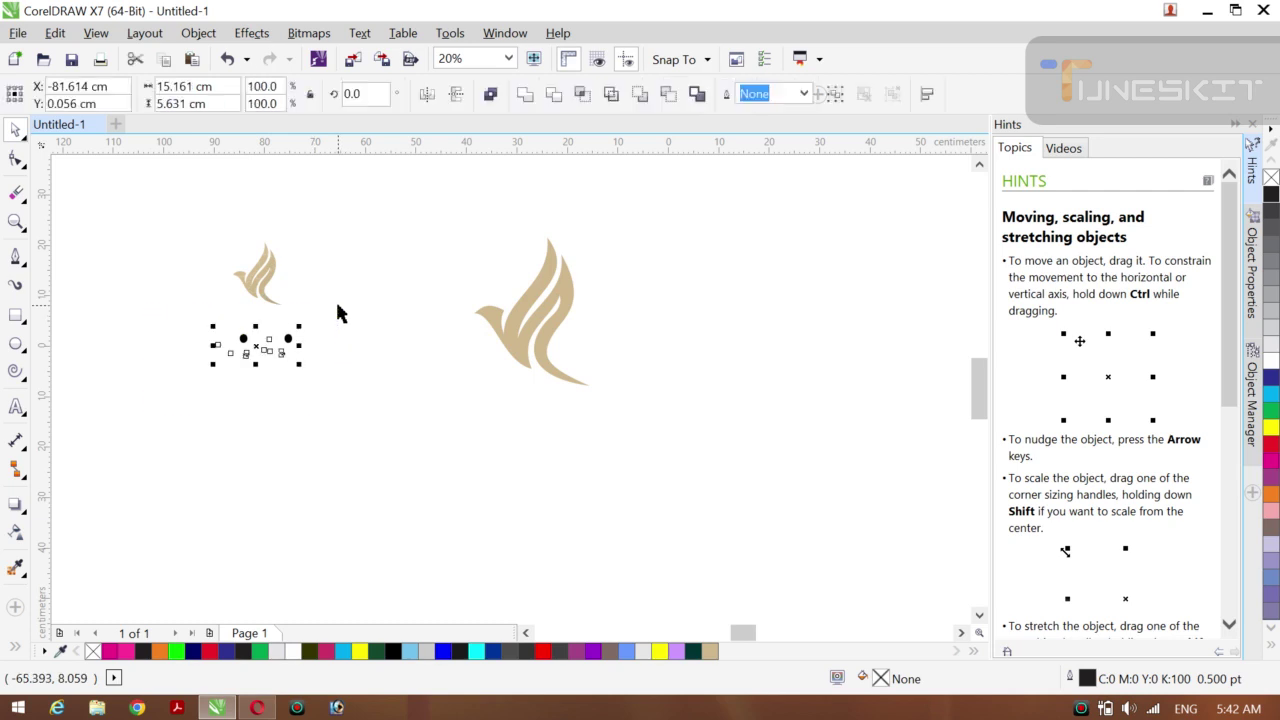
drag(257, 345, 361, 426)
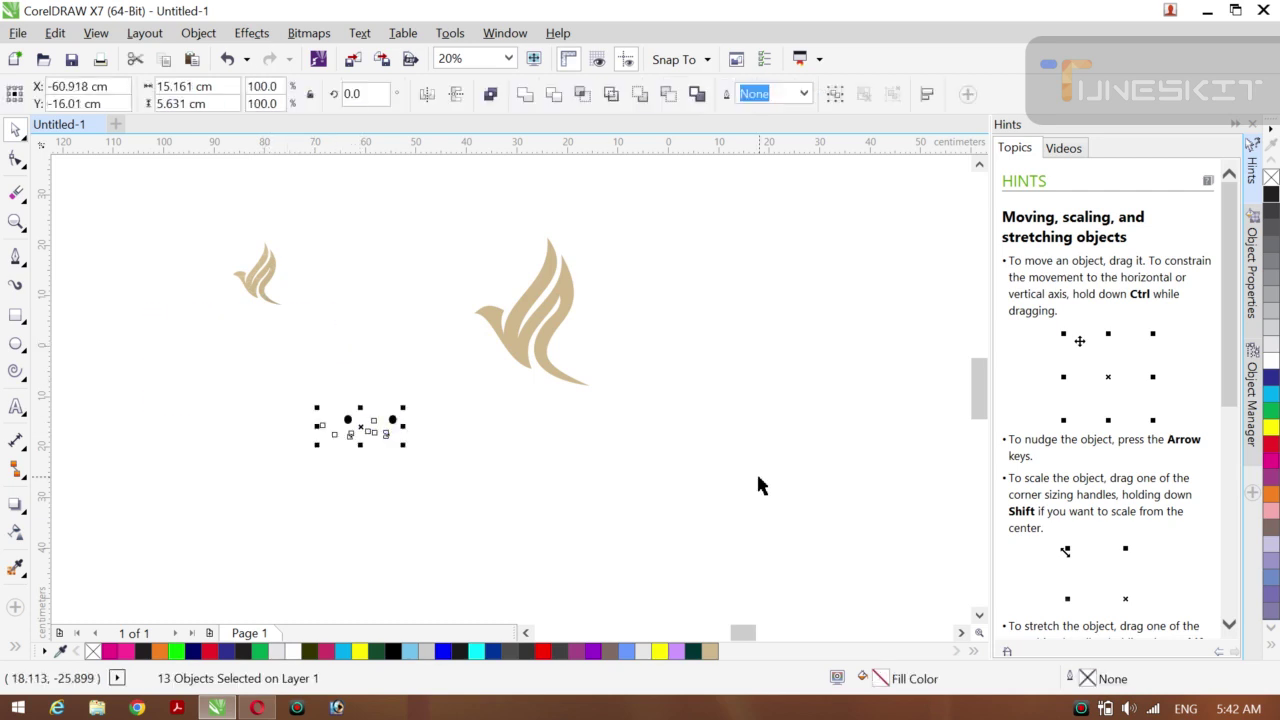
click(1271, 194)
click(764, 393)
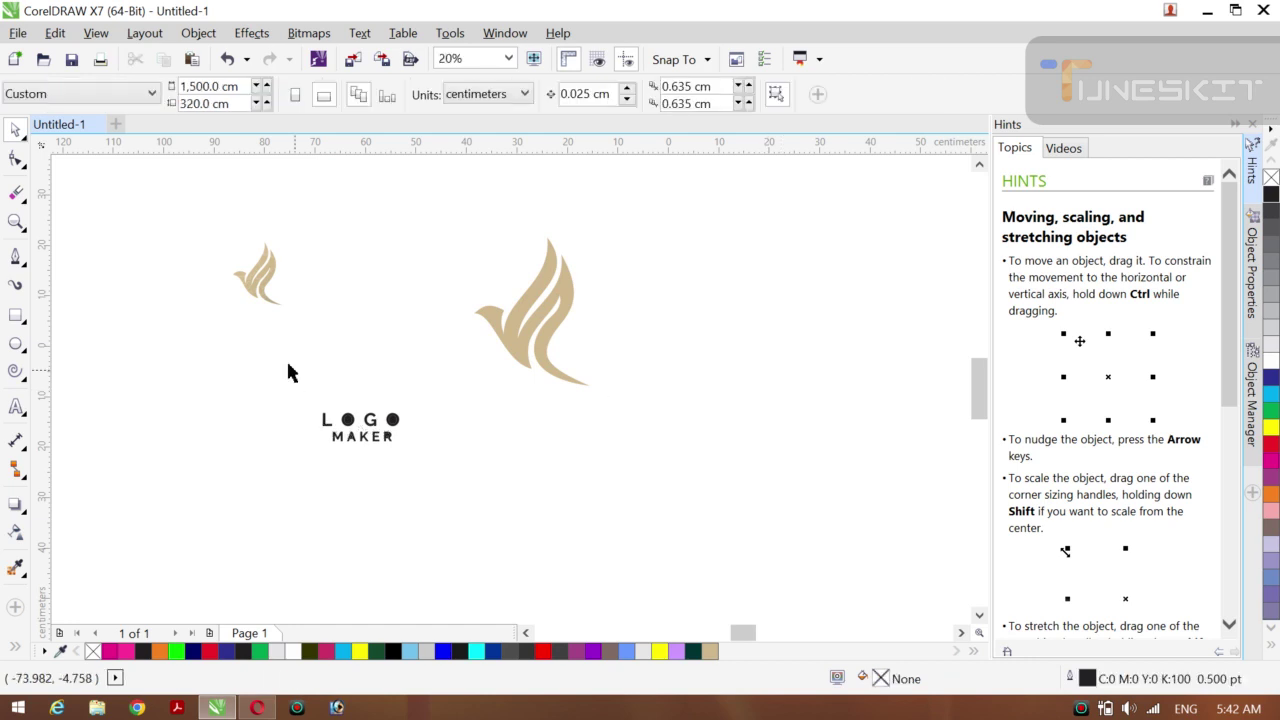
Step: Delete the small automatically traced bird and add a page-sized rectangle filled yellow behind the remaining artwork
drag(175, 193, 365, 342)
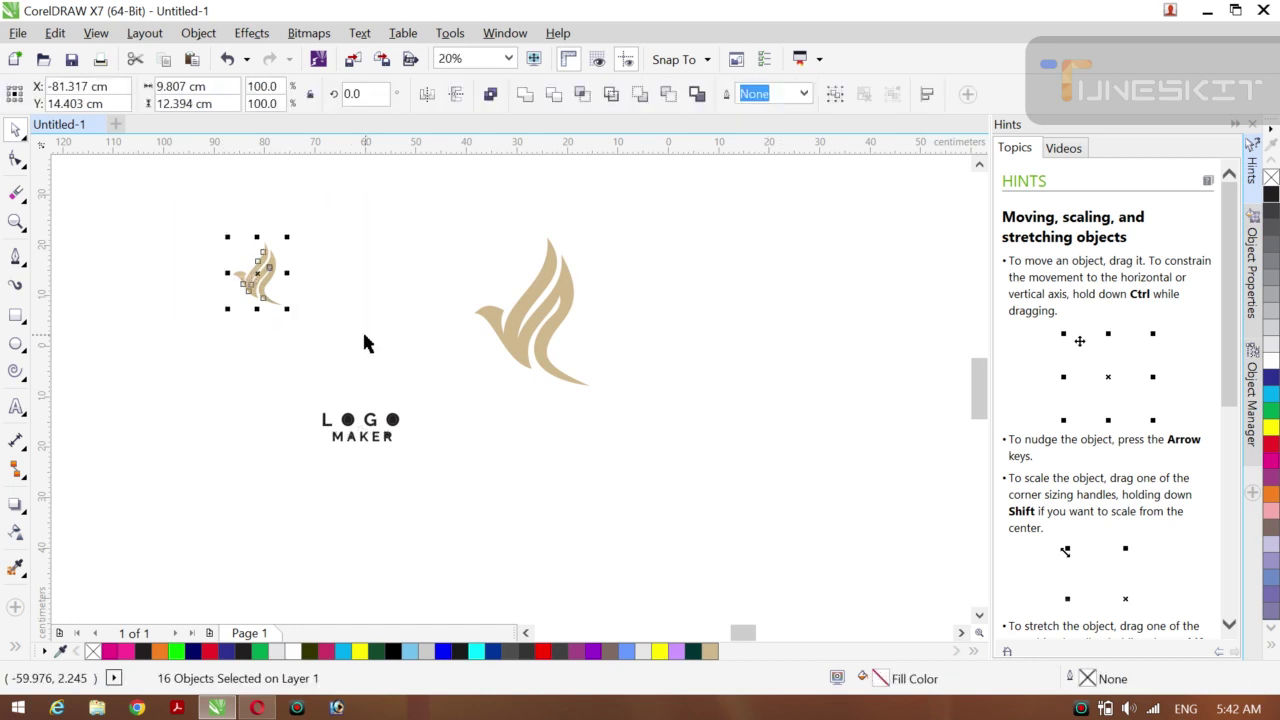
key(Delete)
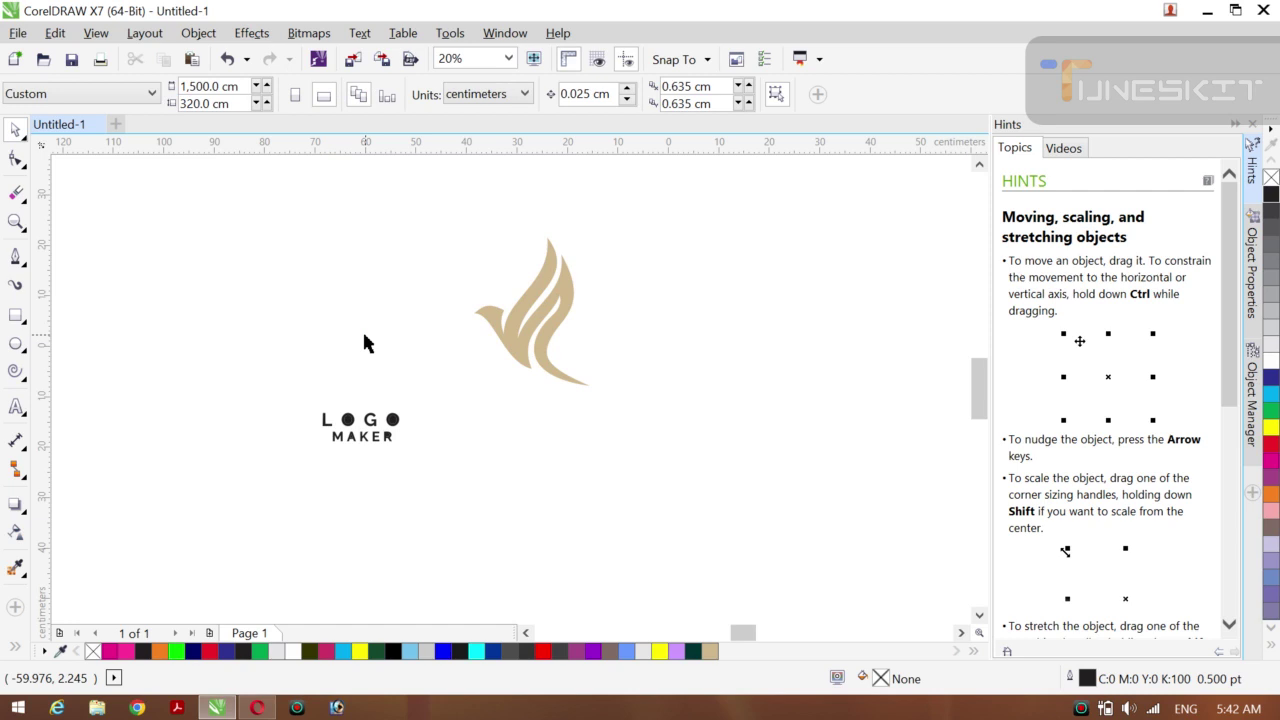
double_click(16, 318)
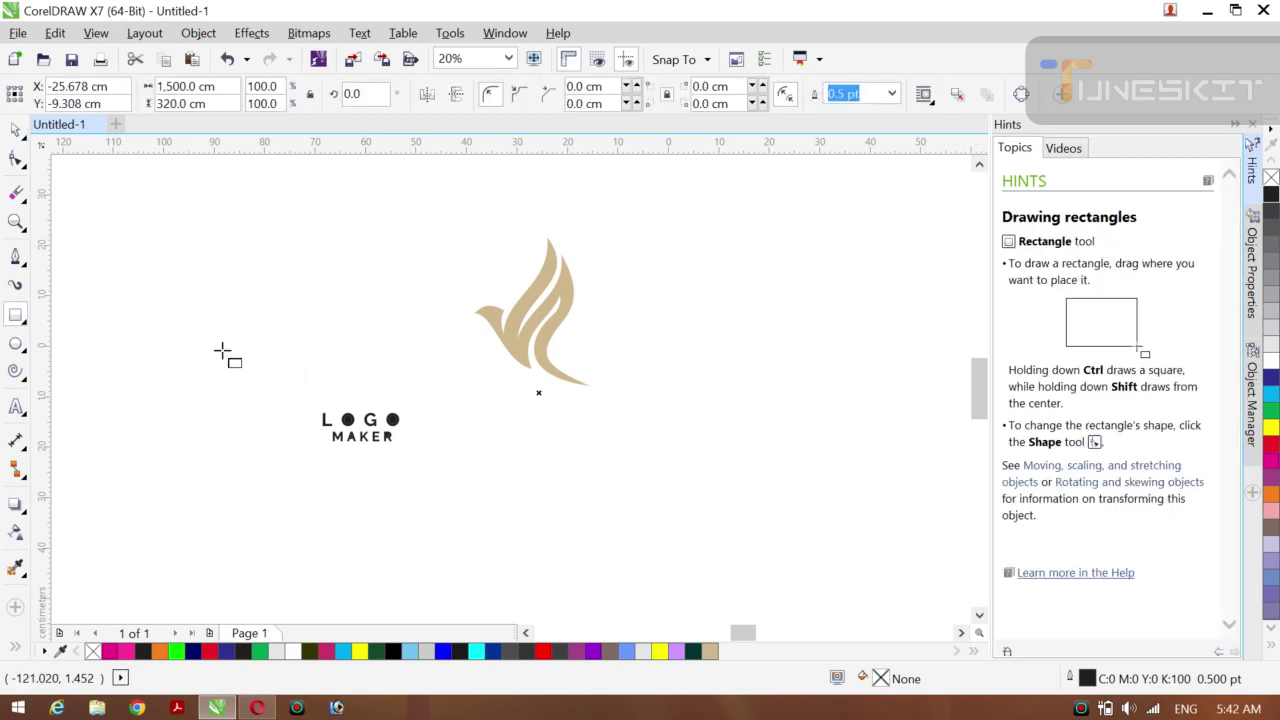
click(1271, 429)
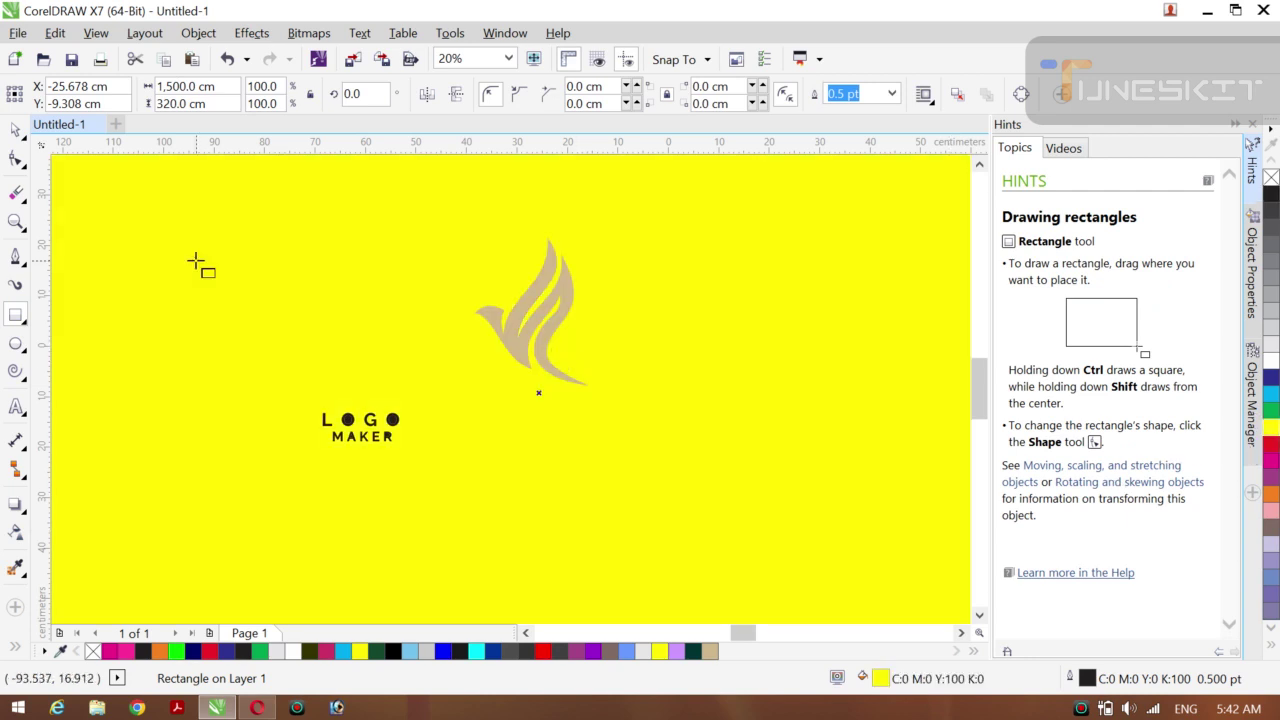
Step: Delete the filled inner shapes of the A, the R and both Os in the LOGO MAKER lettering
key(z)
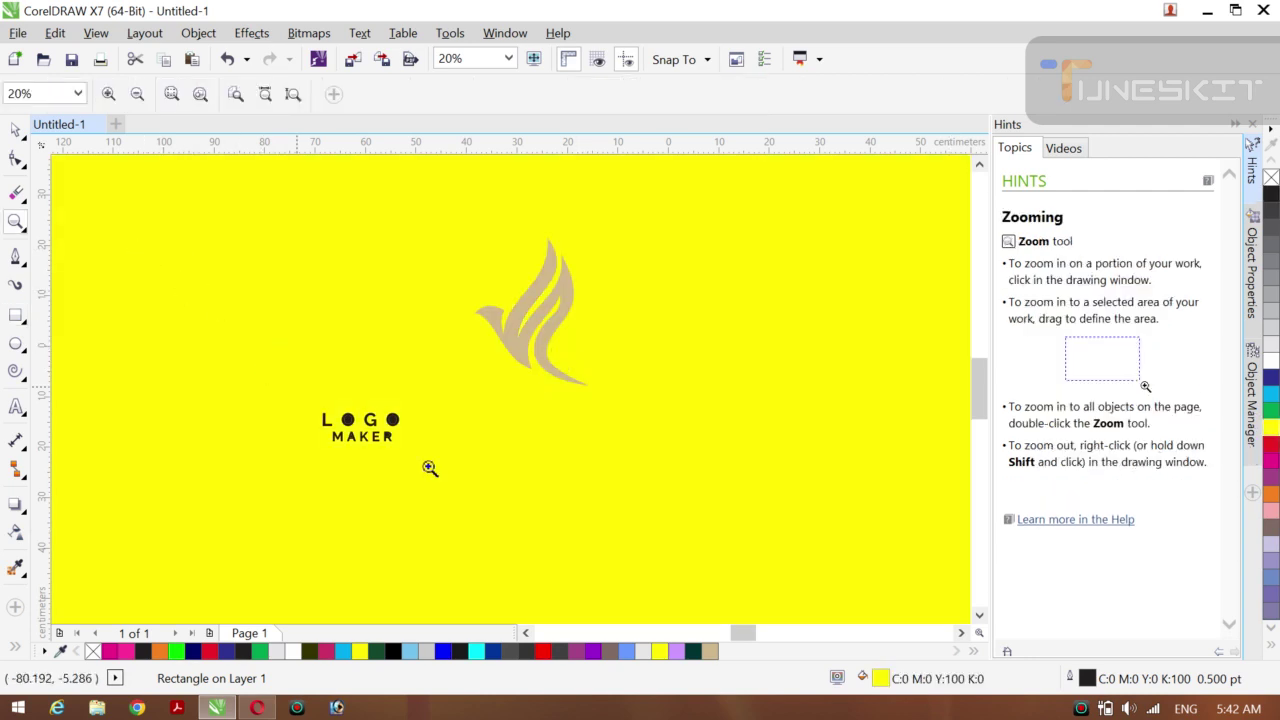
drag(293, 381, 420, 451)
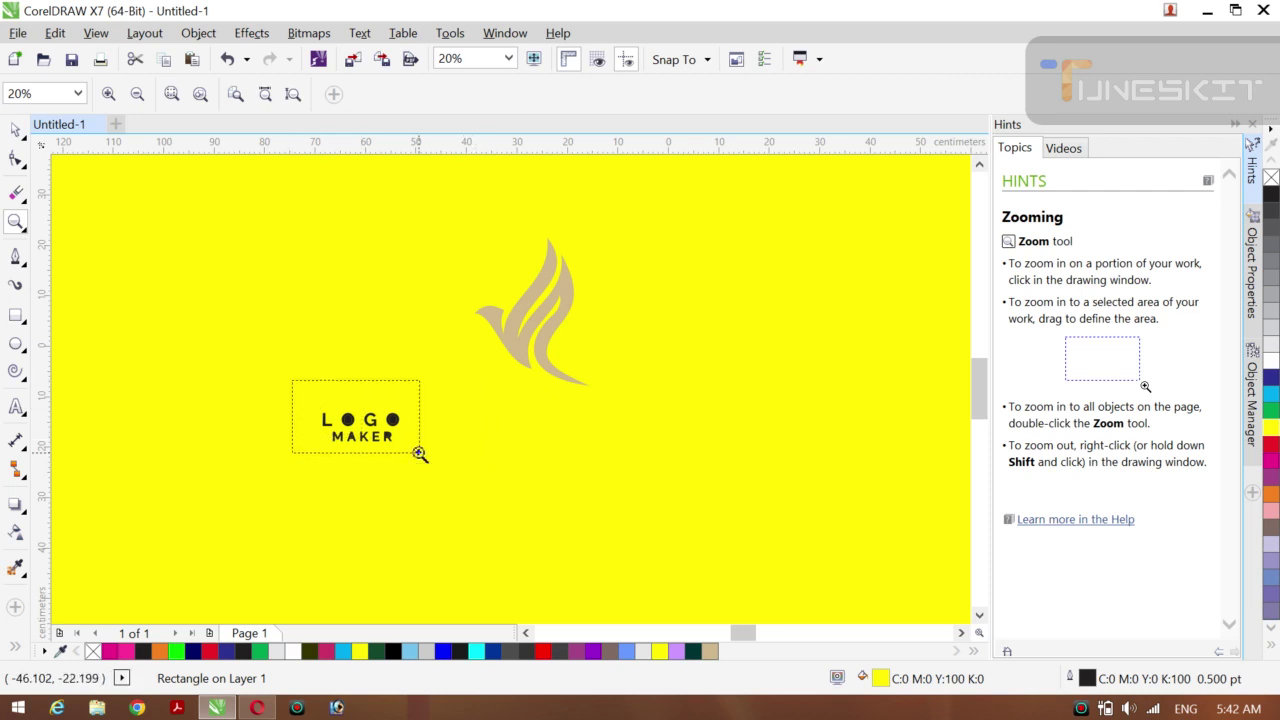
click(22, 136)
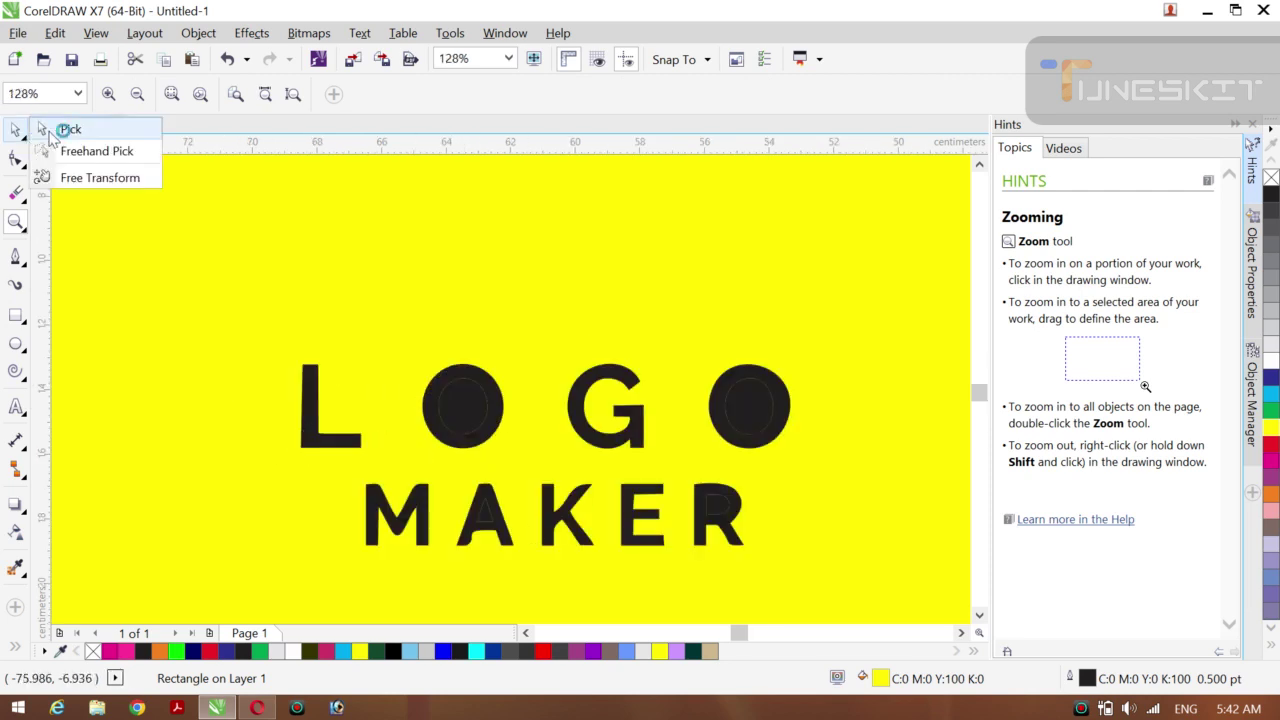
click(296, 369)
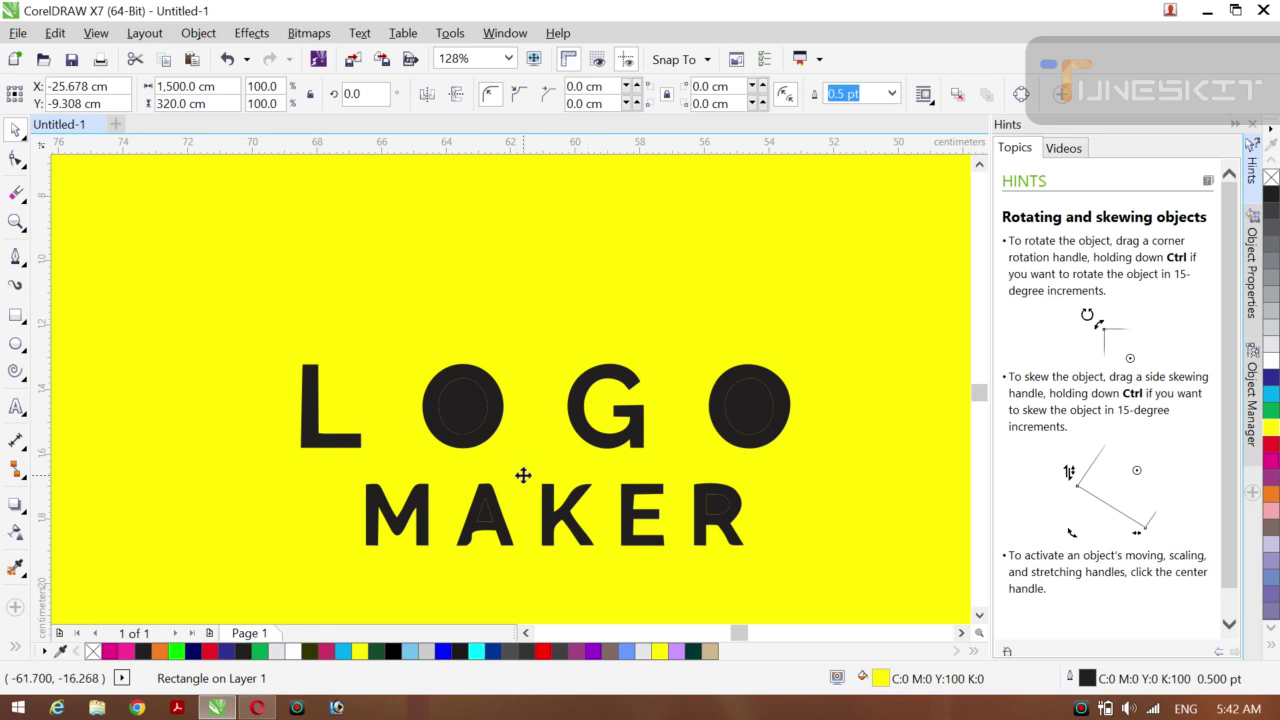
click(489, 523)
key(Escape)
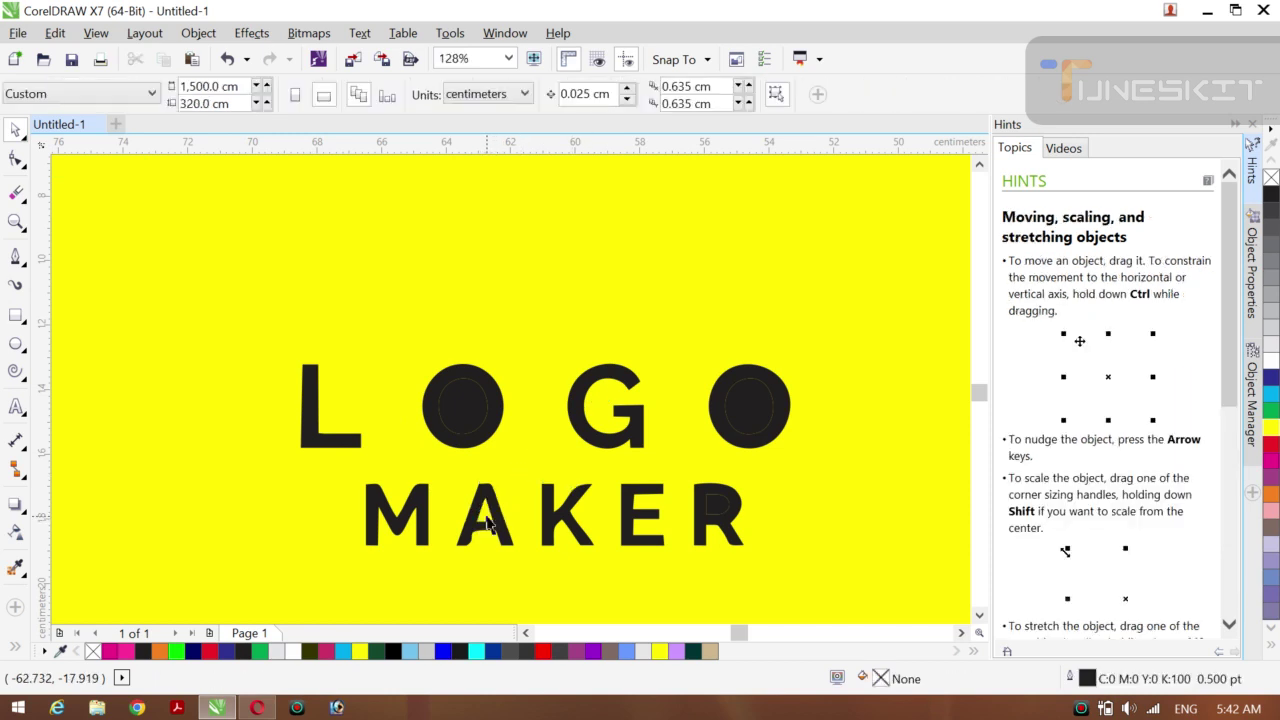
click(716, 508)
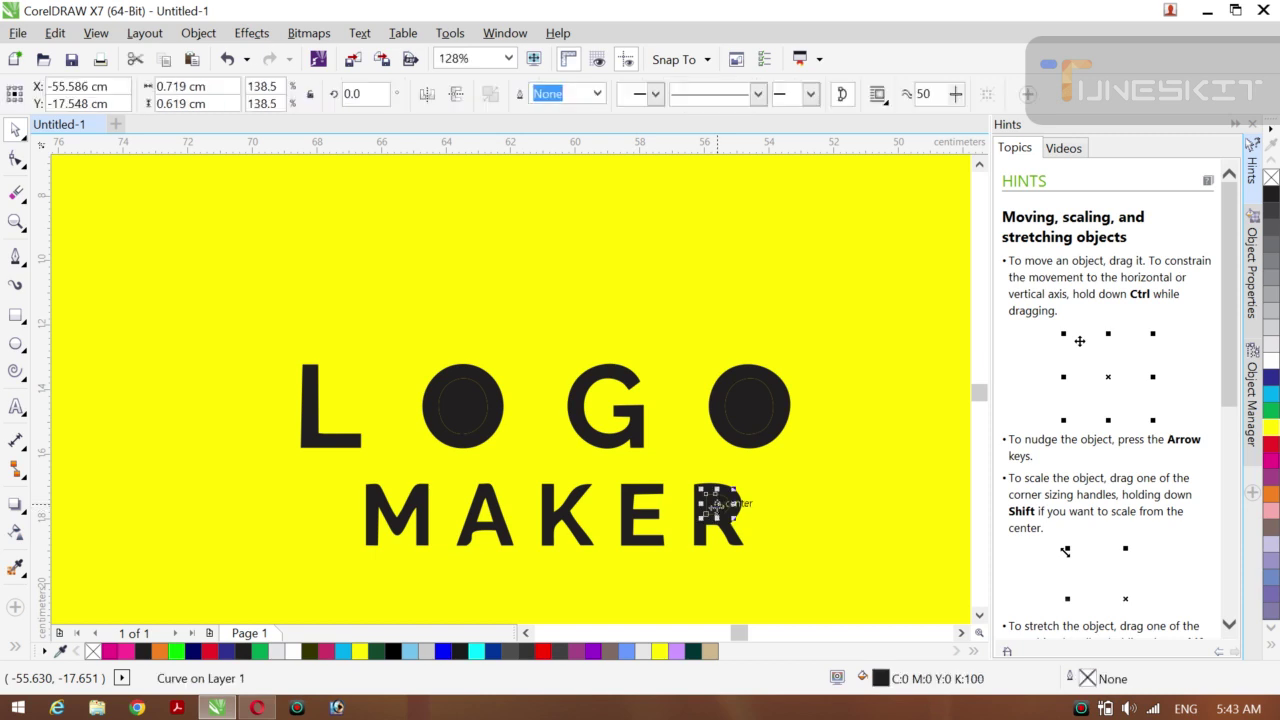
key(Escape)
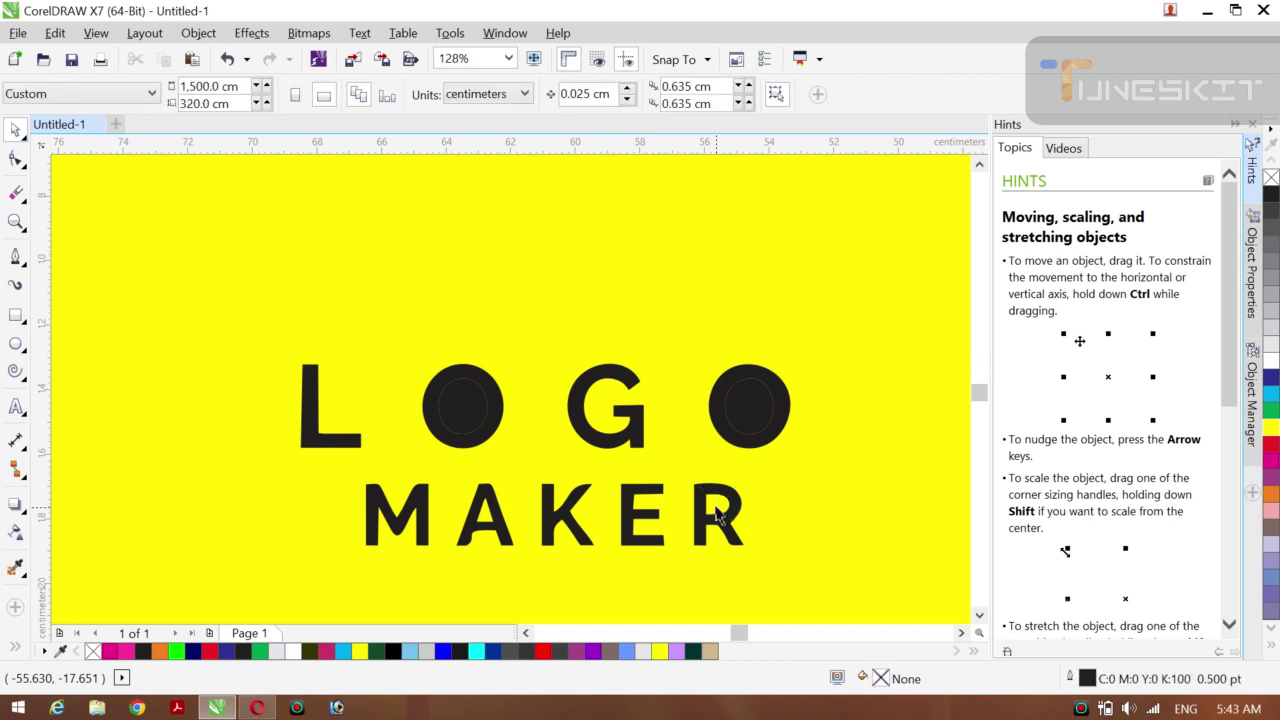
click(749, 409)
key(Delete)
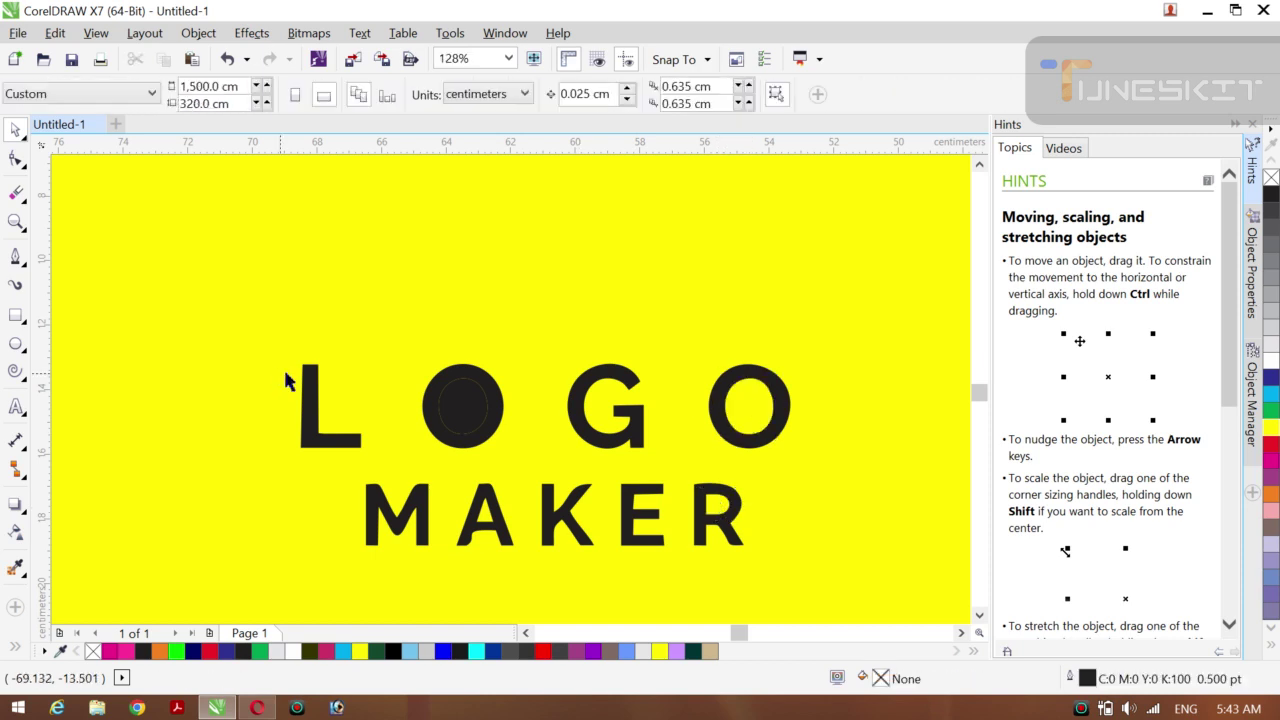
click(462, 405)
key(Delete)
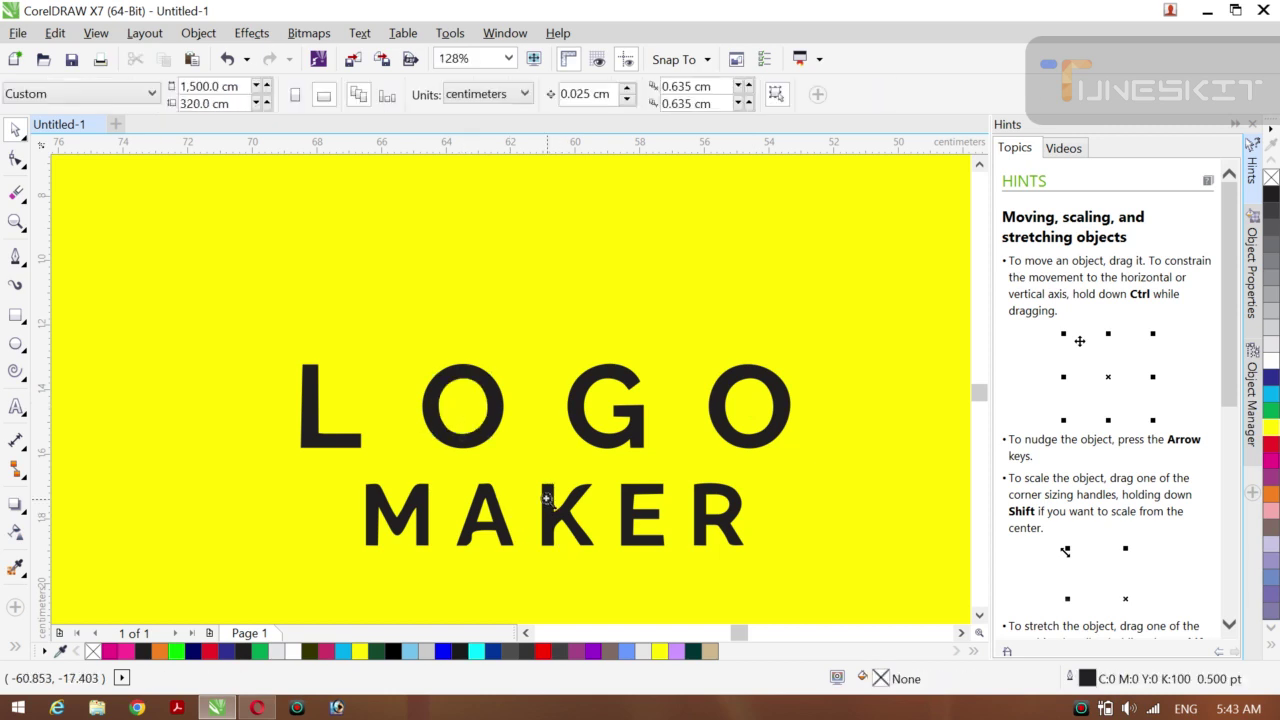
Step: Delete the yellow background rectangle
key(z)
click(139, 96)
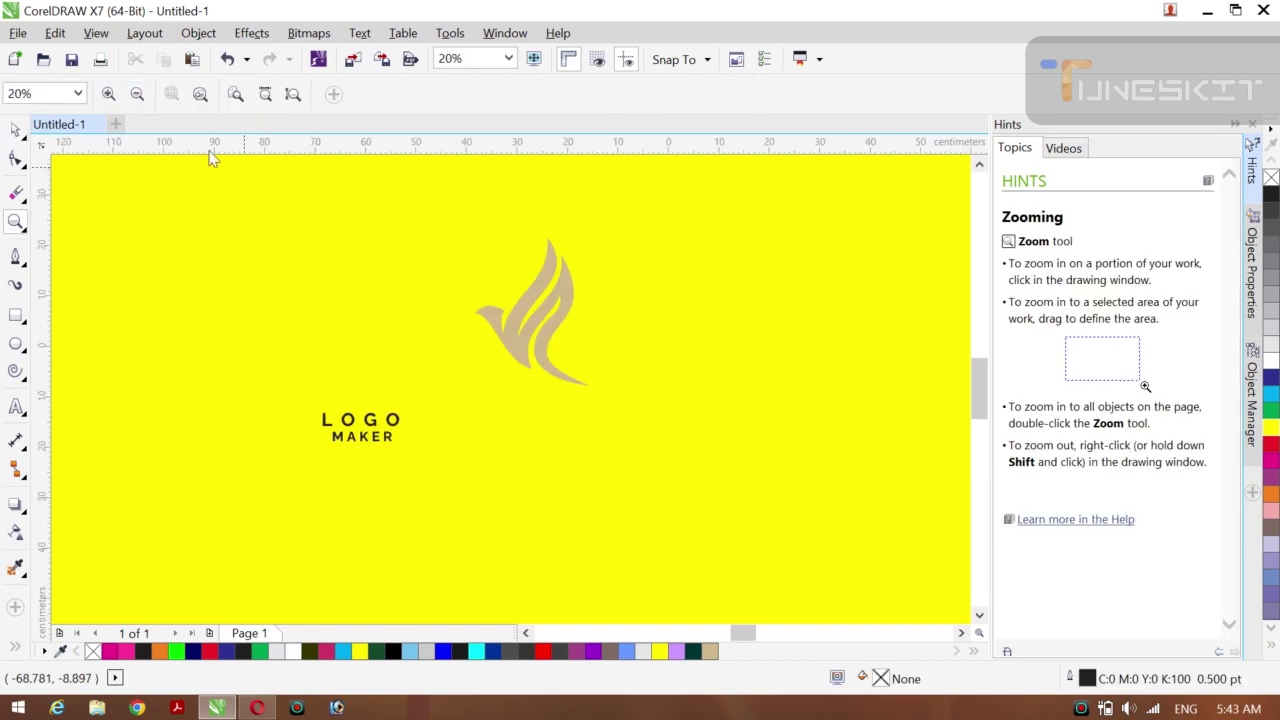
click(15, 130)
click(371, 310)
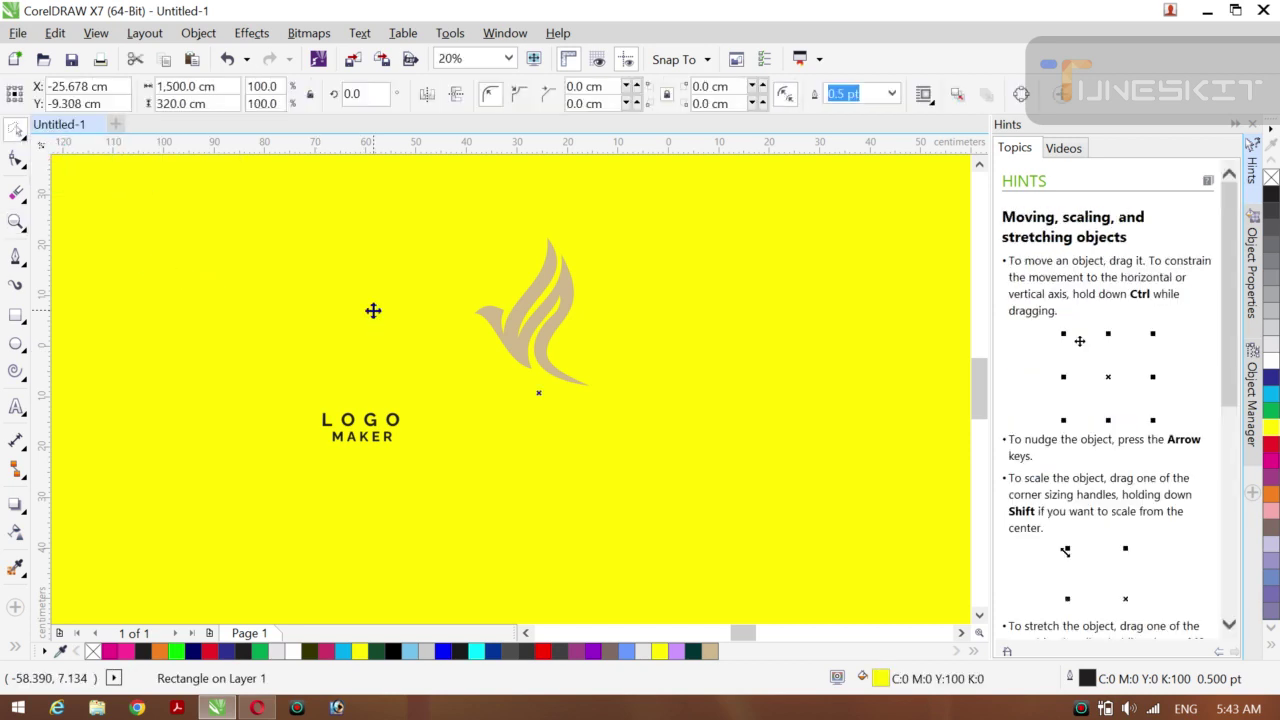
key(Delete)
Step: Select all the LOGO MAKER letters and group them
drag(222, 354, 434, 480)
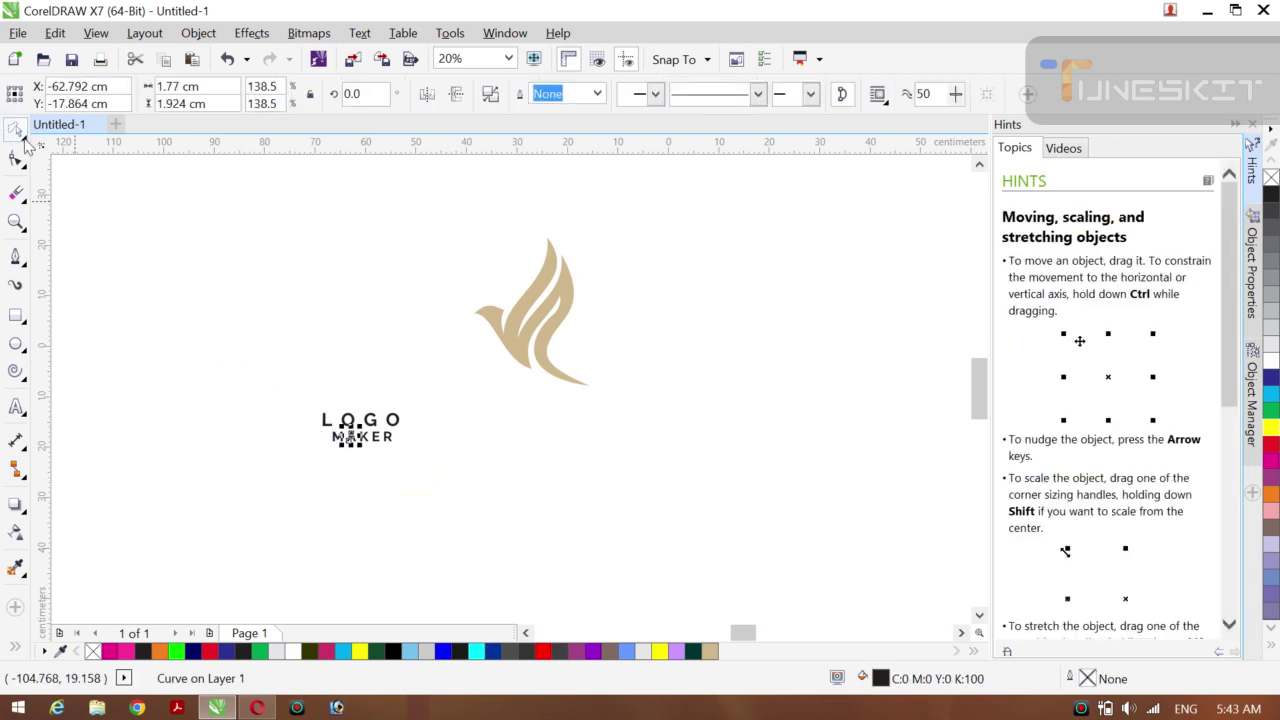
click(24, 138)
click(238, 411)
click(238, 411)
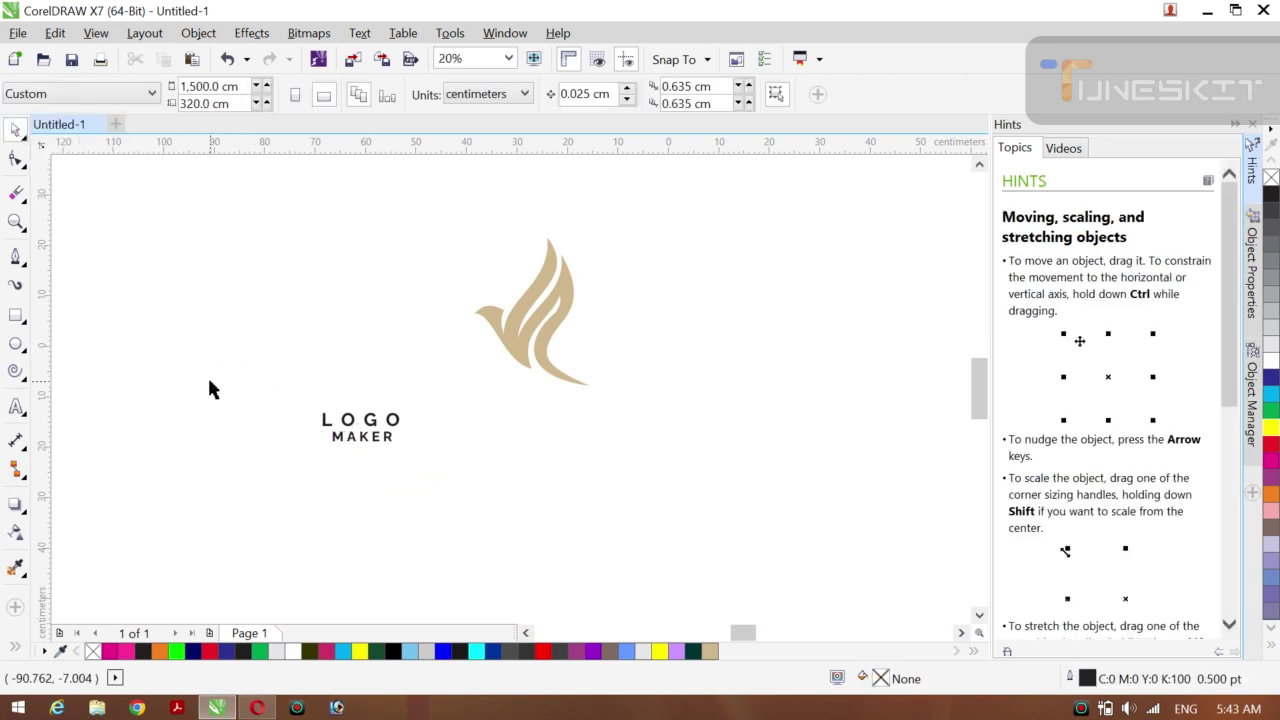
drag(210, 381, 494, 539)
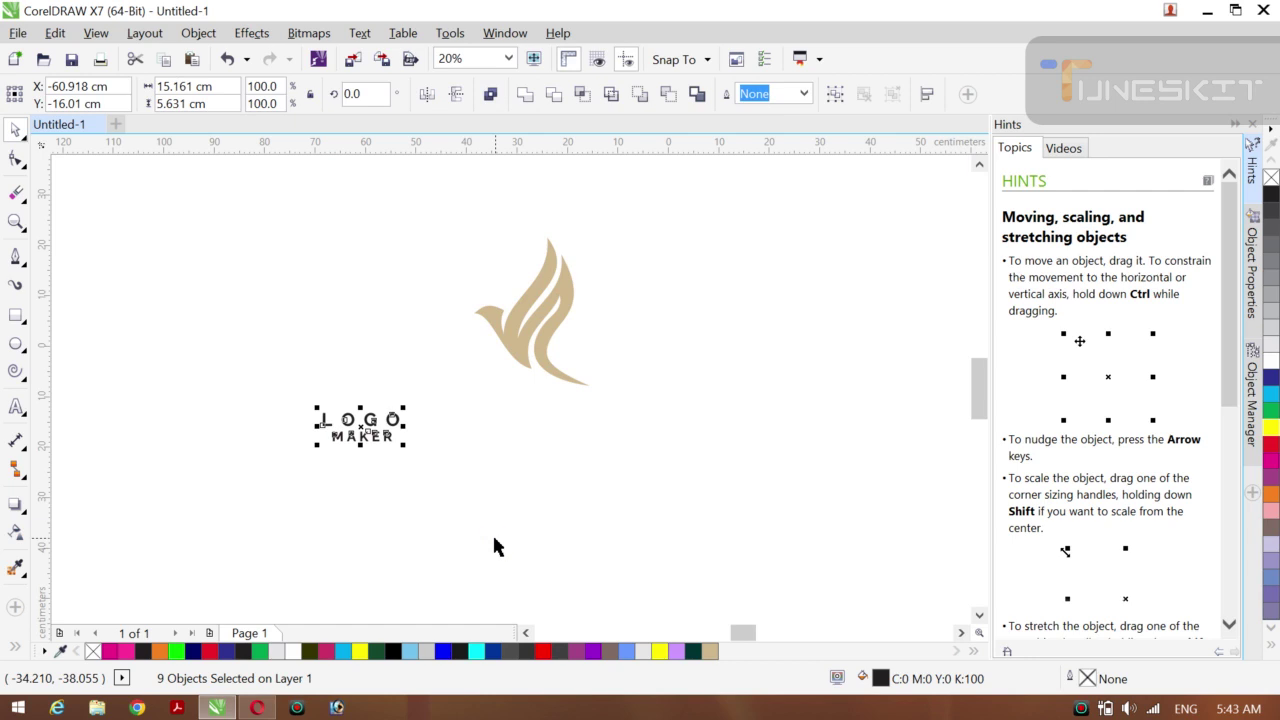
key(ctrl+g)
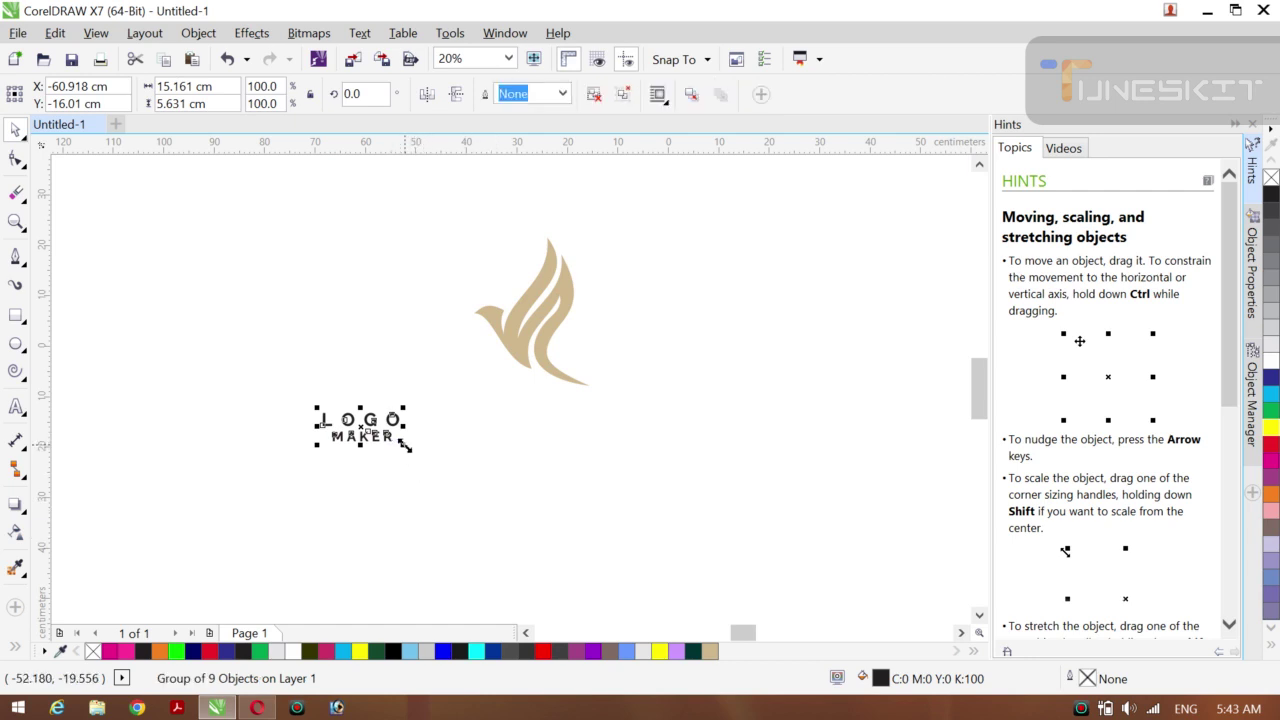
Step: Enlarge the lettering group from its centre to about 41 × 15.2 cm and place it beneath the gold bird
drag(404, 445, 469, 469)
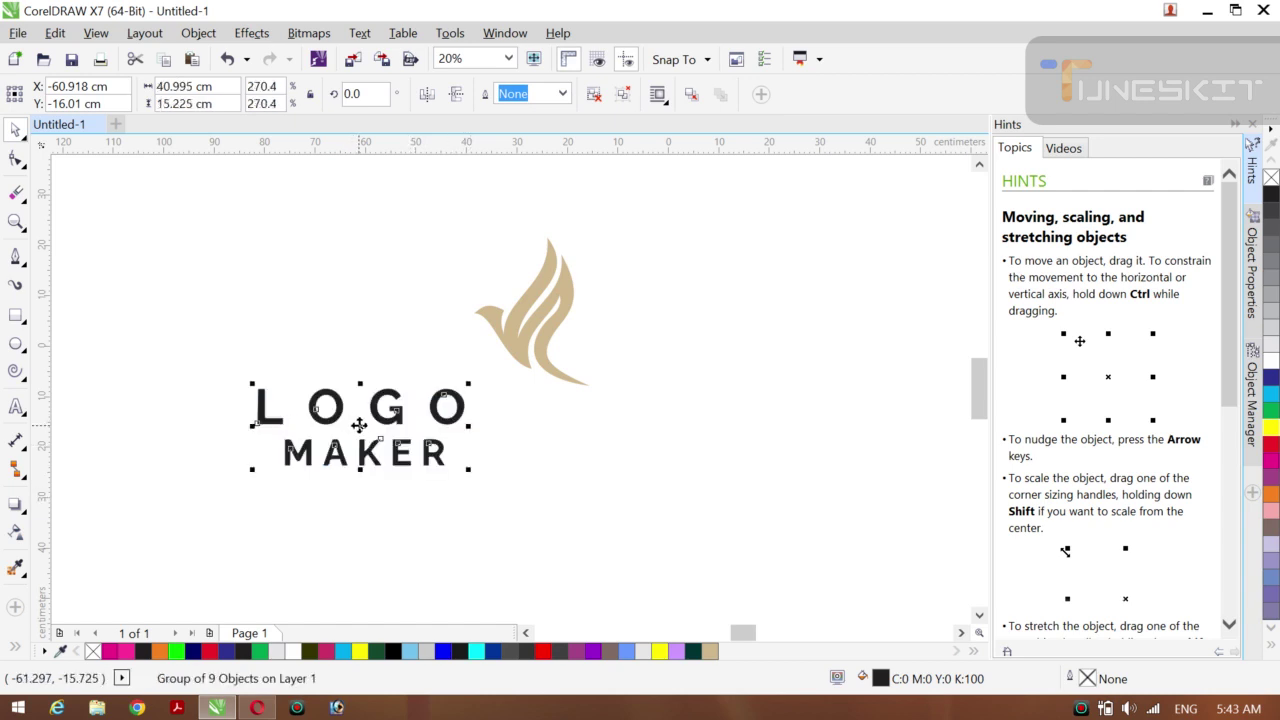
drag(359, 425, 542, 455)
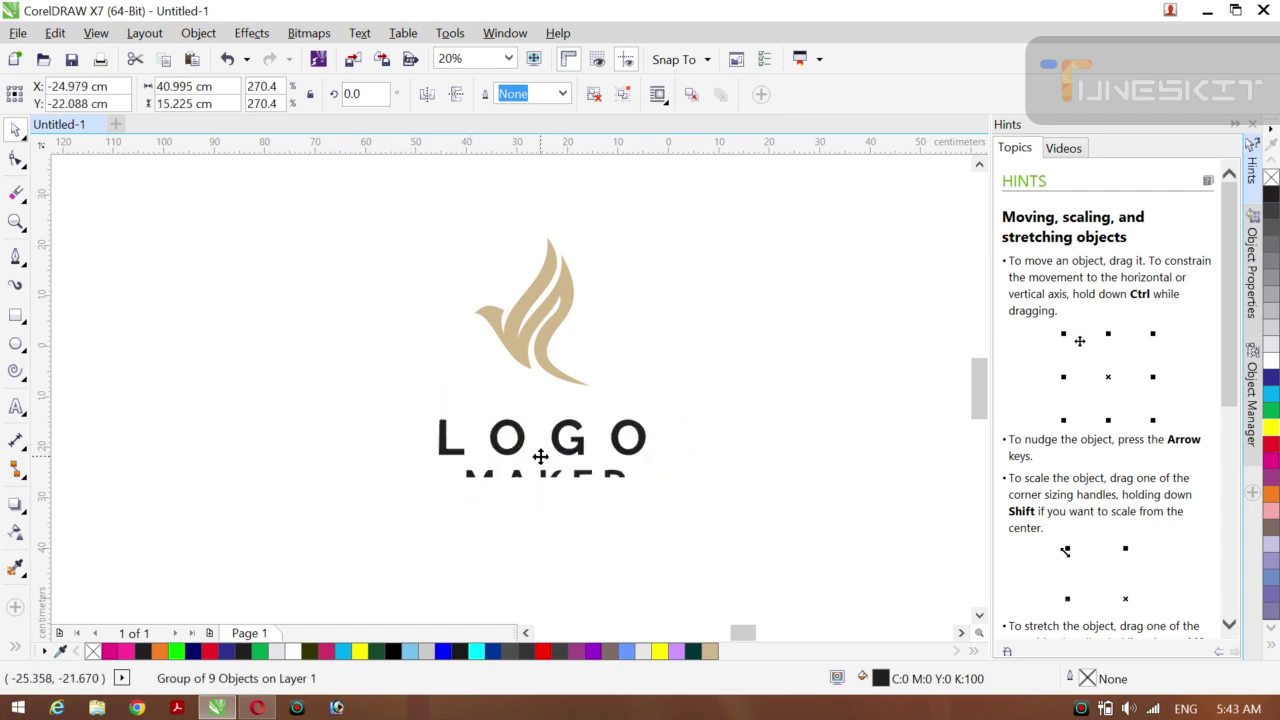
Step: Enlarge the gold bird proportionally from its centre and move the lettering group down to sit just below its tail
click(548, 372)
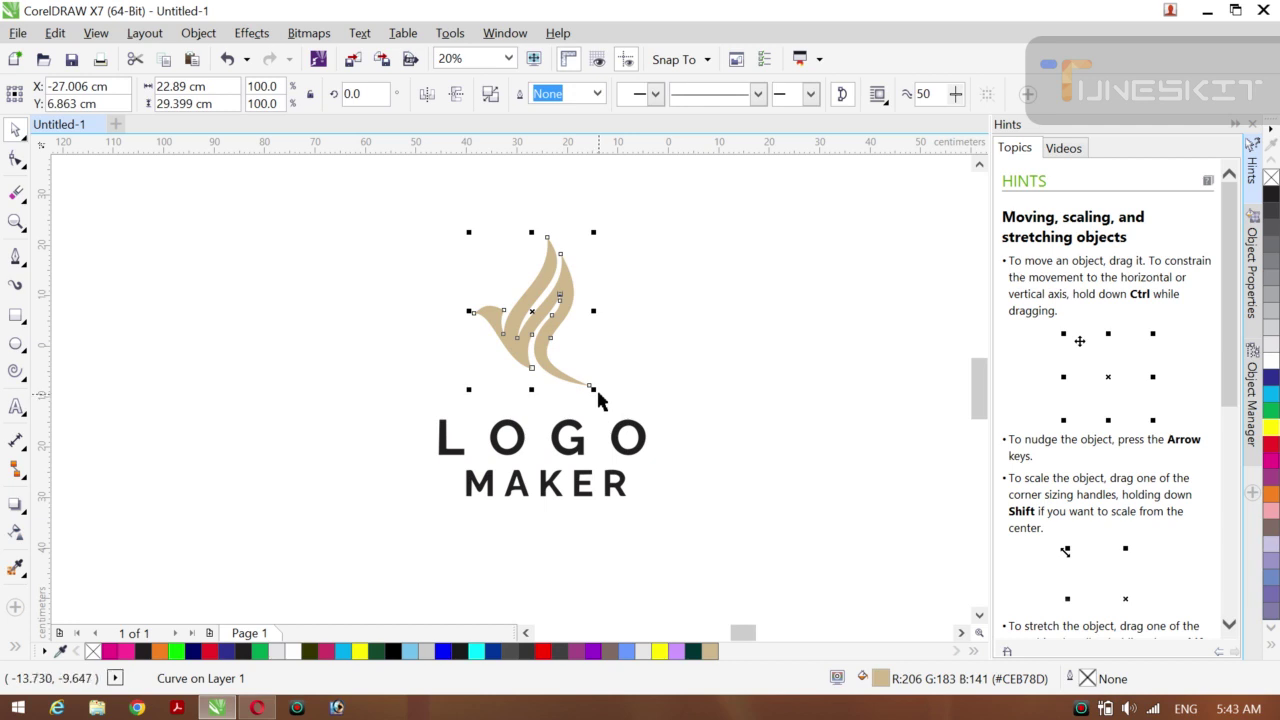
drag(593, 390, 657, 471)
click(581, 490)
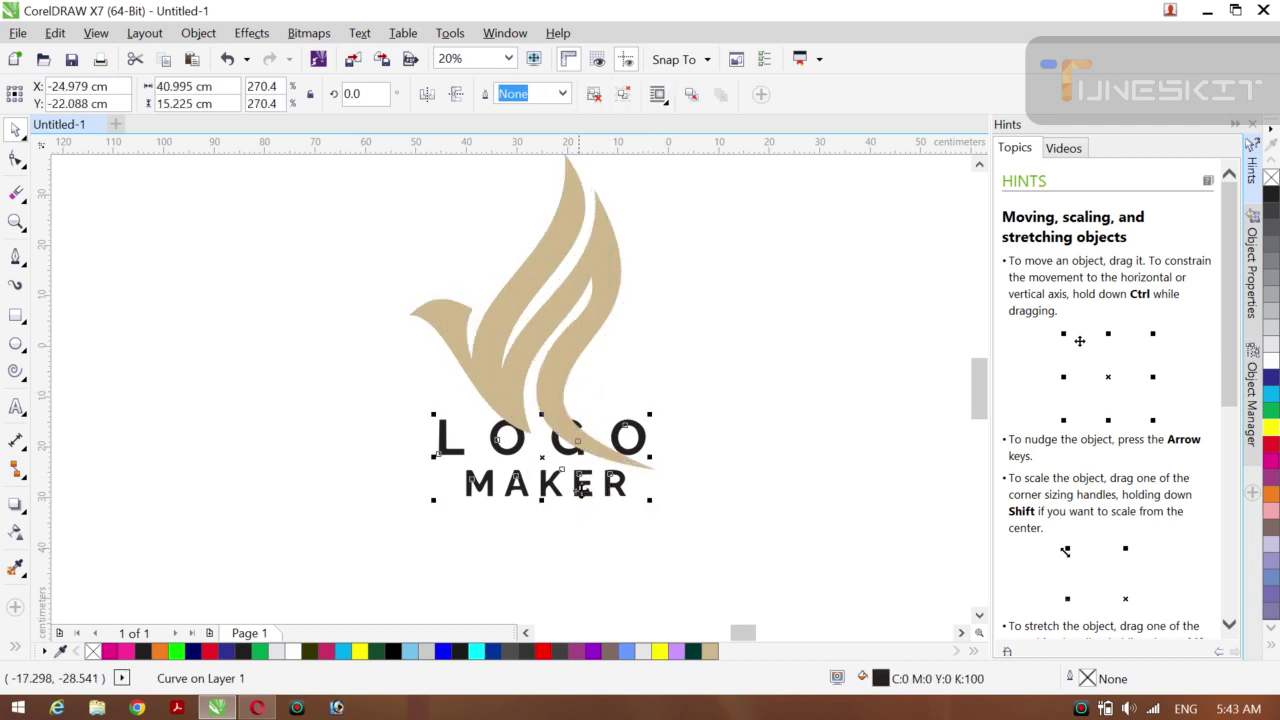
drag(540, 455, 540, 527)
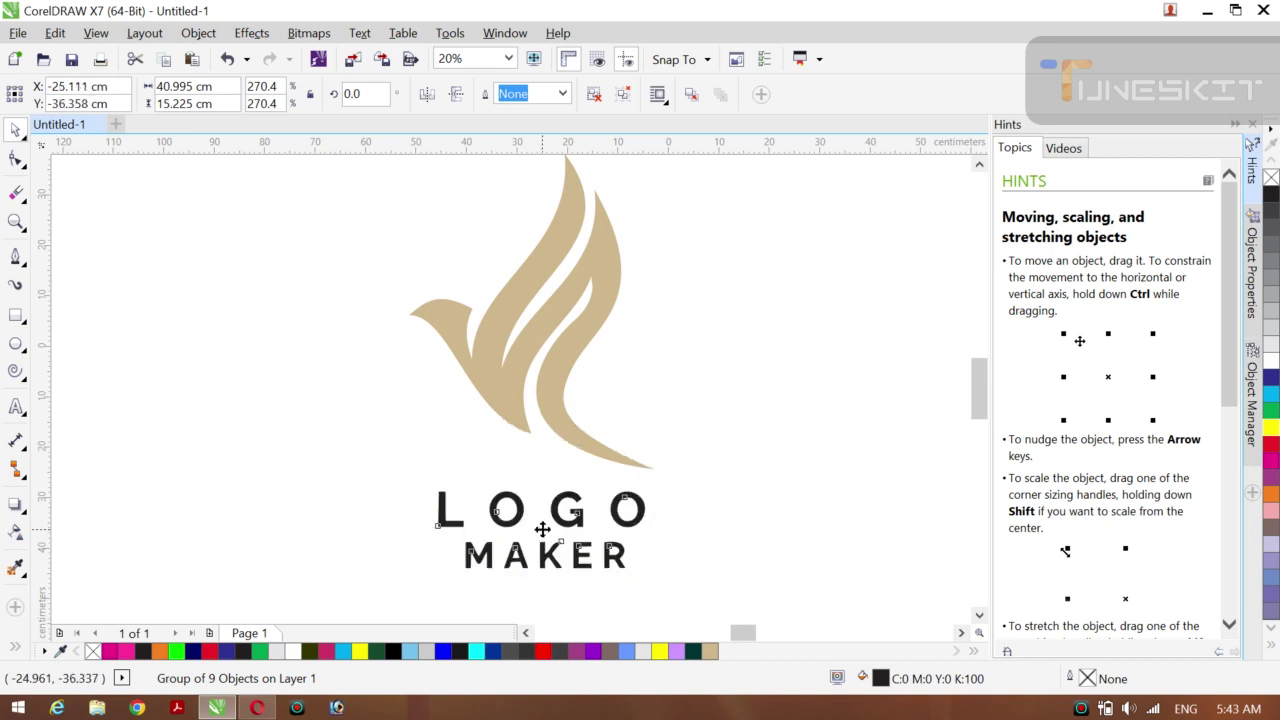
drag(541, 533, 543, 526)
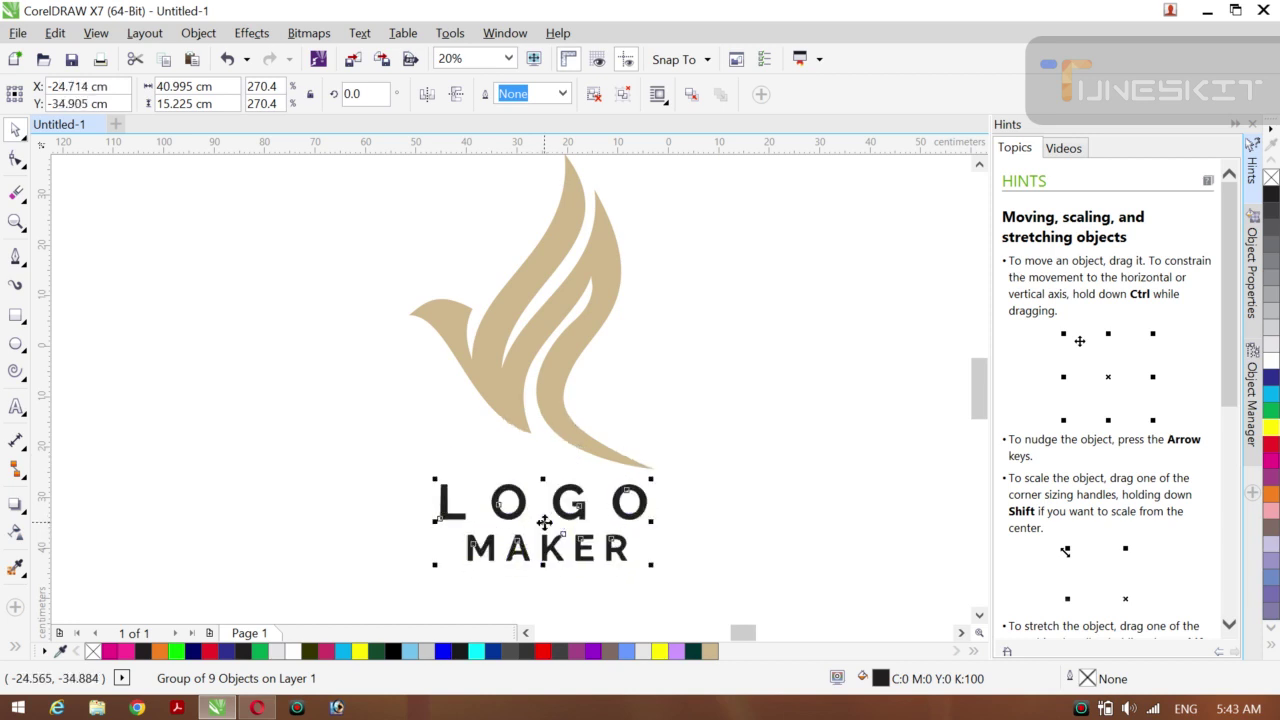
click(703, 537)
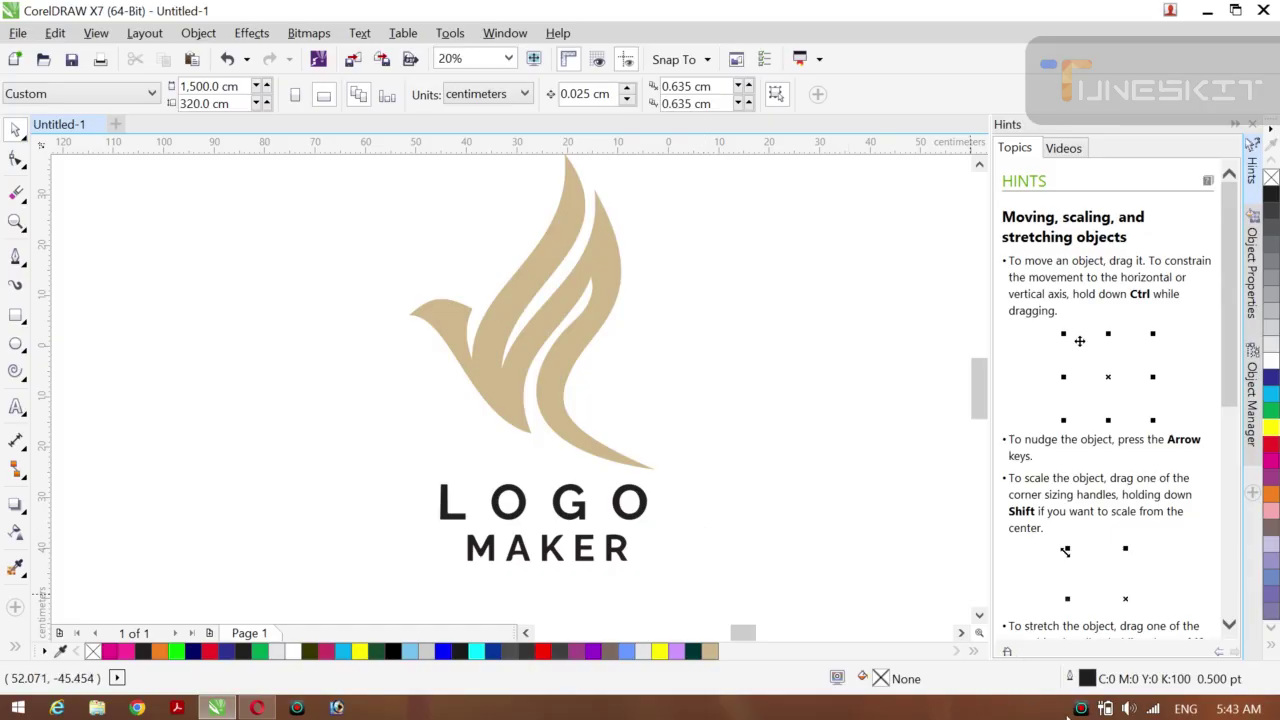
click(1080, 709)
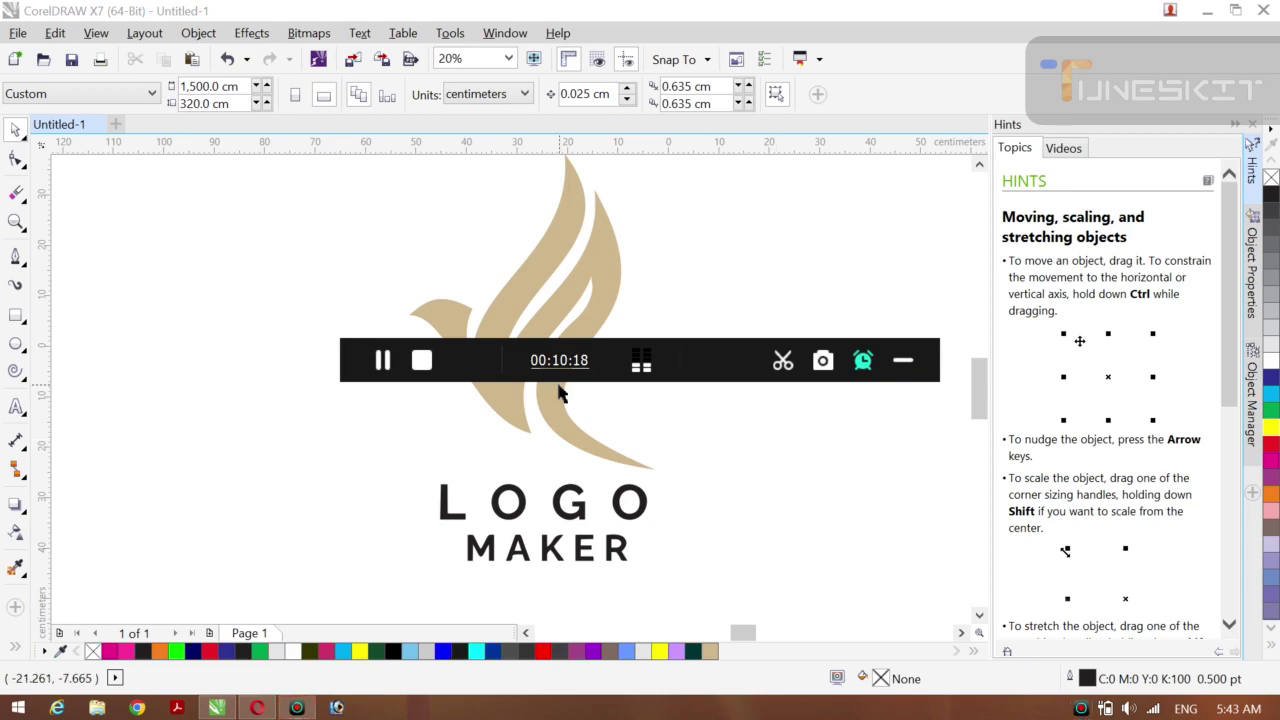